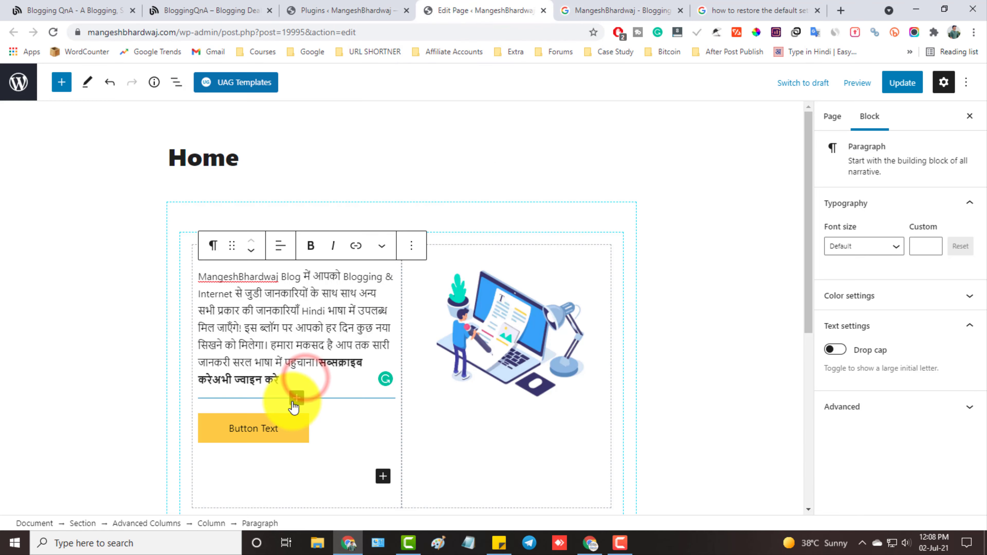
Insert a Columns block with two equal columns between the introductory paragraph and the button.
click(296, 398)
text(col)
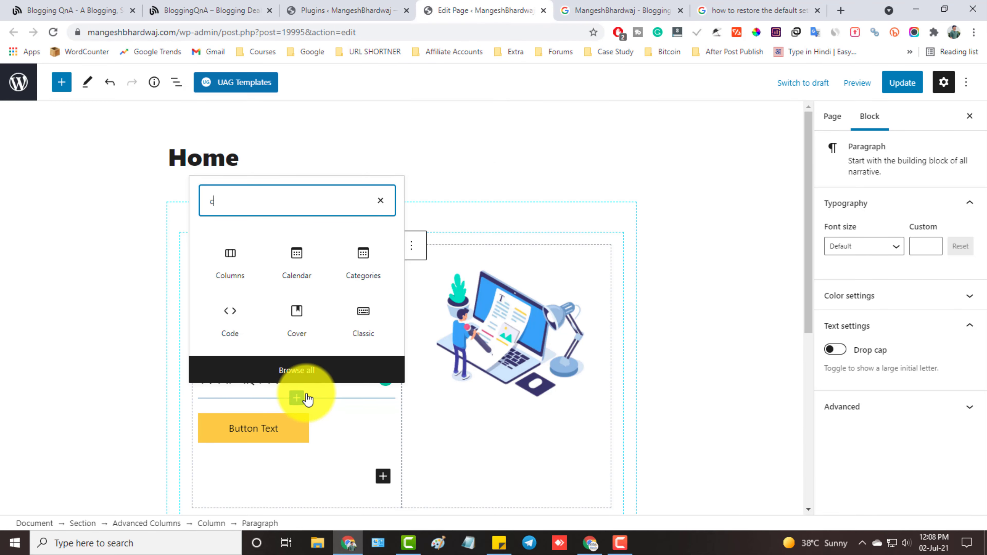
click(233, 308)
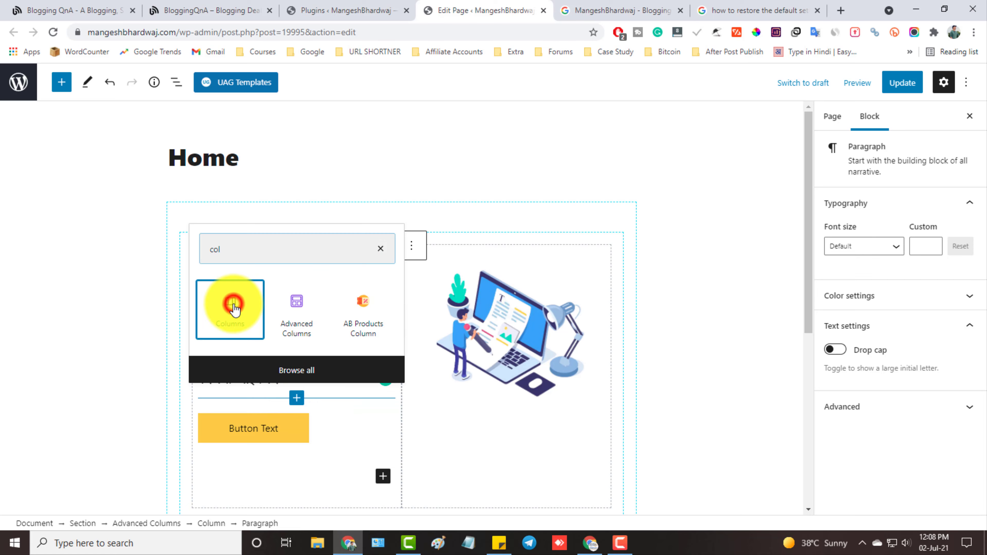
click(288, 341)
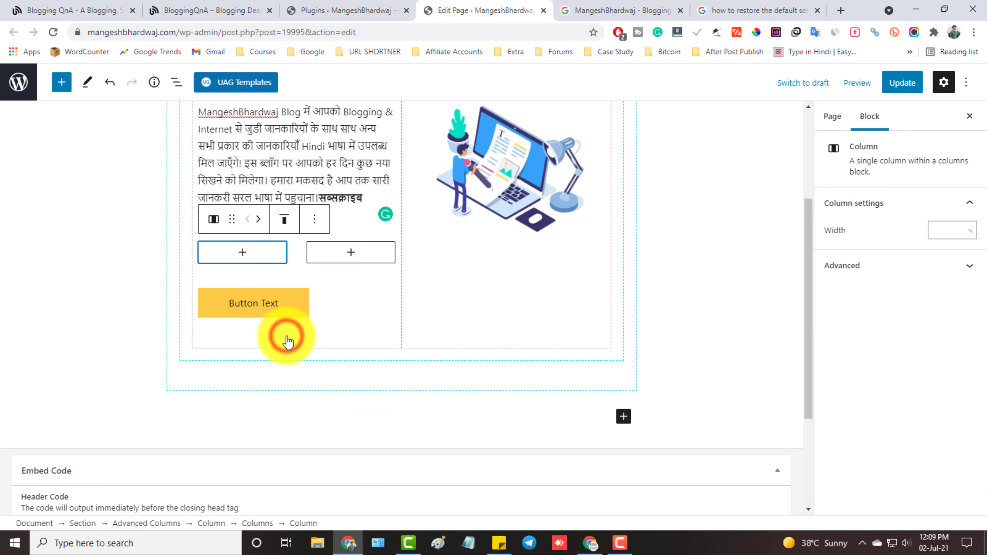
Cut the bold words "सब्सक्राइब करे" from the paragraph and use them as the button's label in place of "Button Text".
click(305, 296)
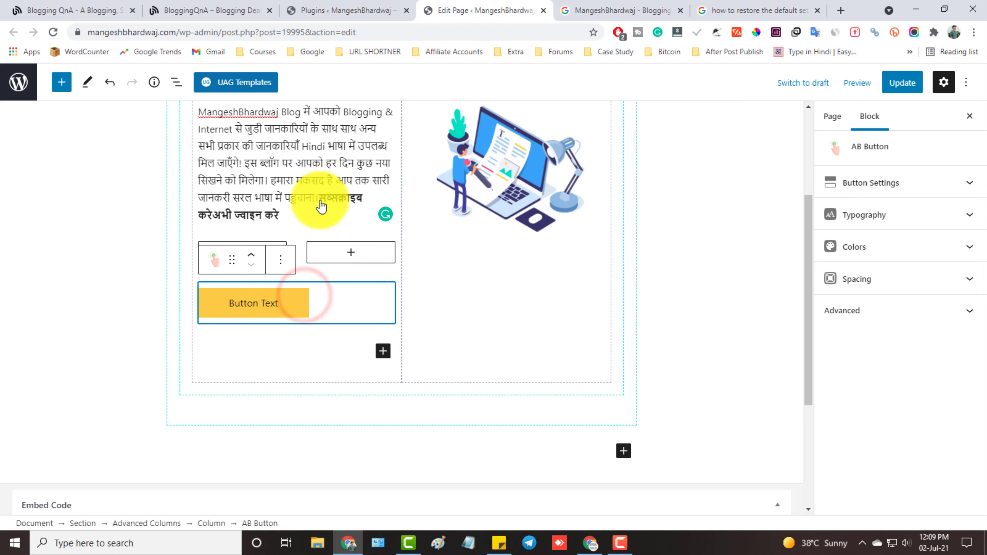
drag(319, 200, 212, 218)
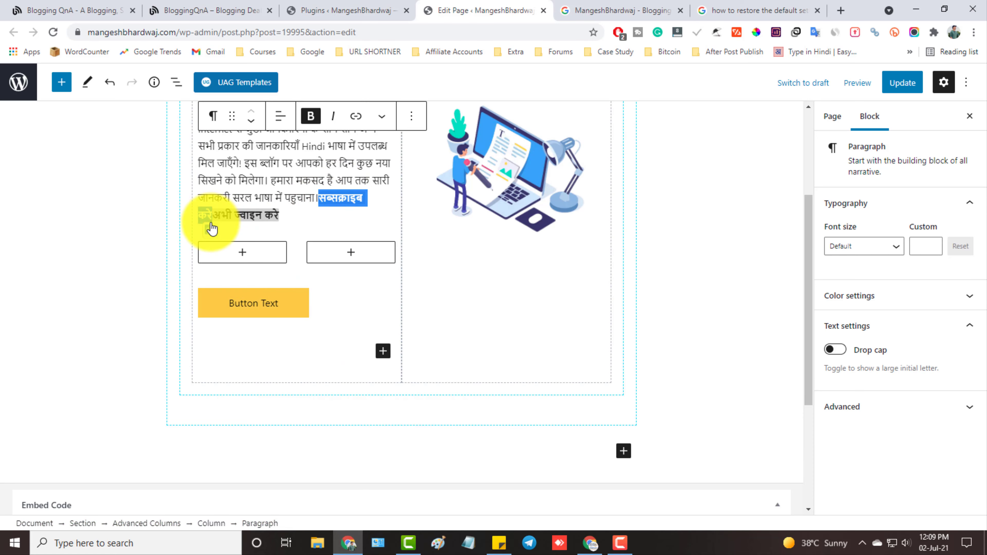
key(BackSpace)
click(282, 278)
double_click(244, 288)
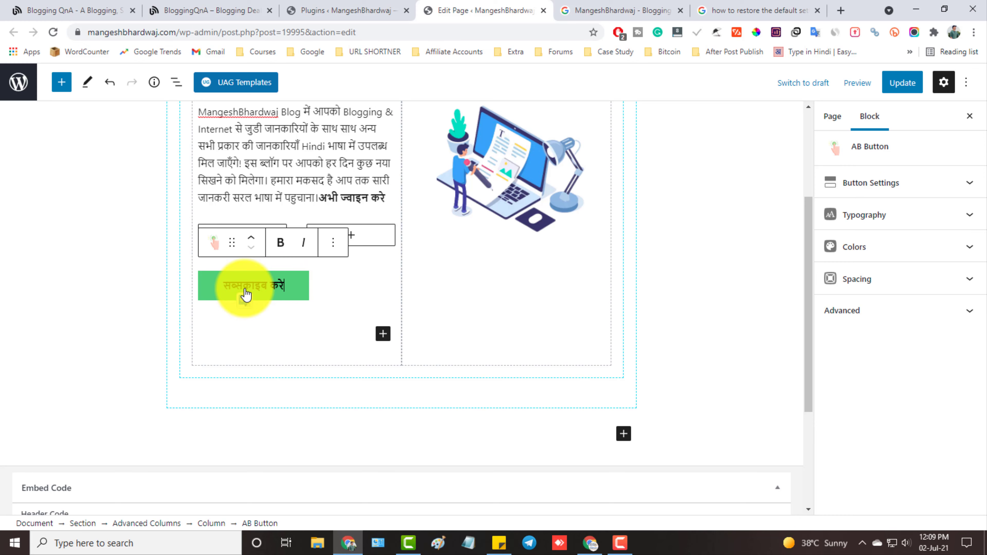
Copy the link address of the red subscribe button on the cached homepage and return to the page editor.
click(583, 11)
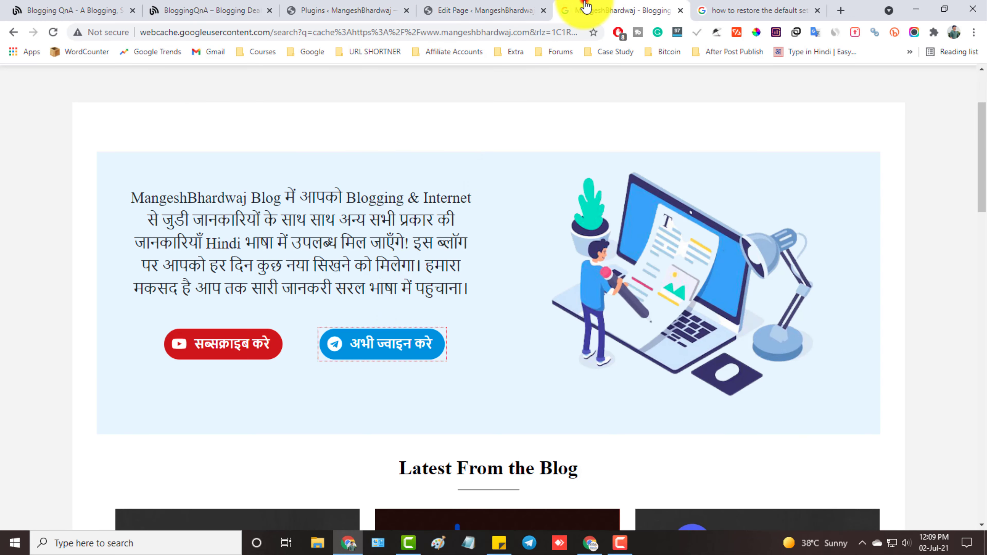
right_click(247, 352)
click(320, 453)
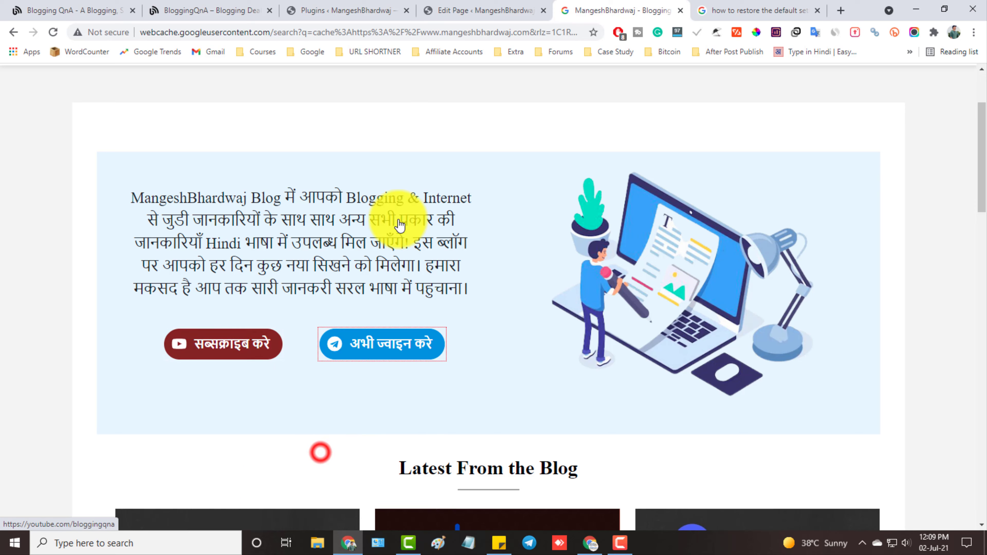
click(453, 7)
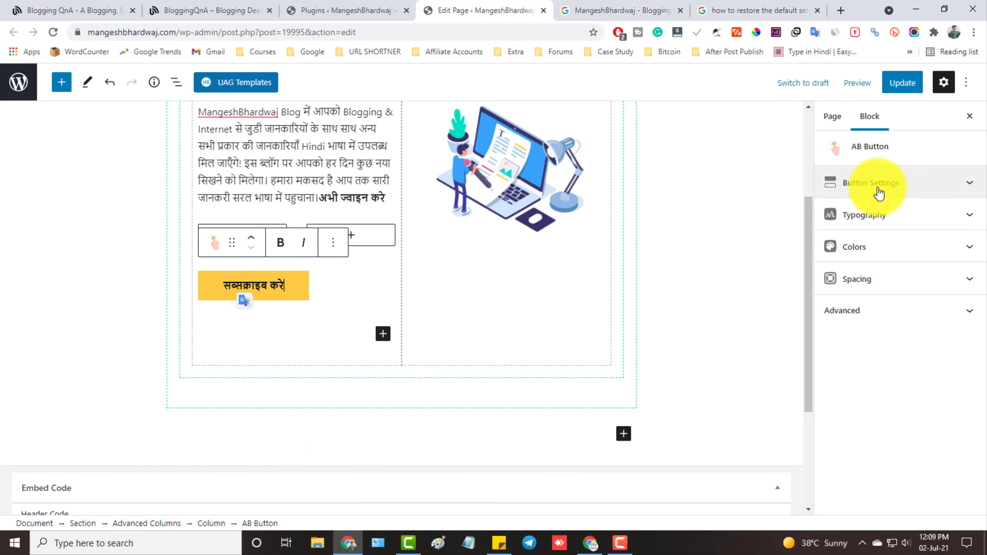
click(298, 280)
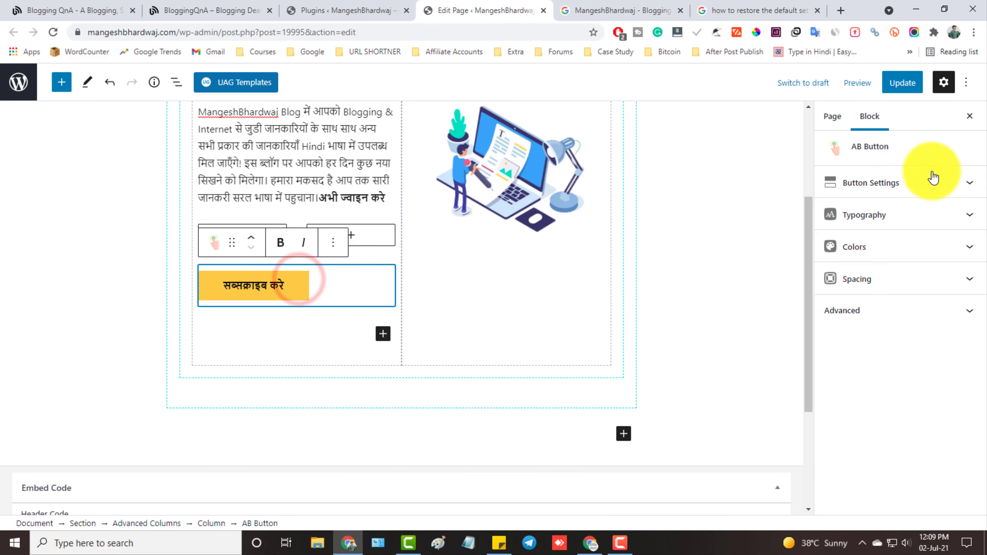
click(931, 186)
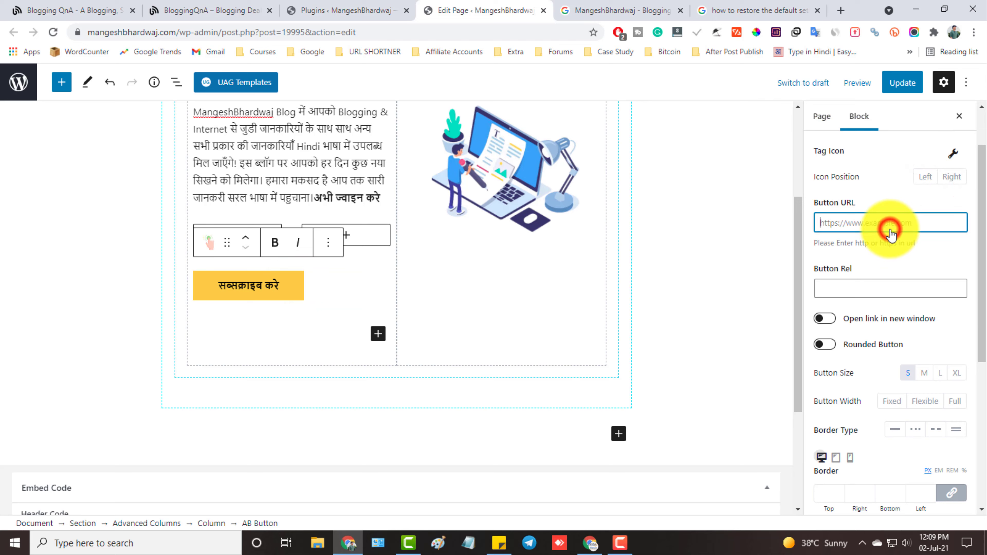
key(ctrl+v)
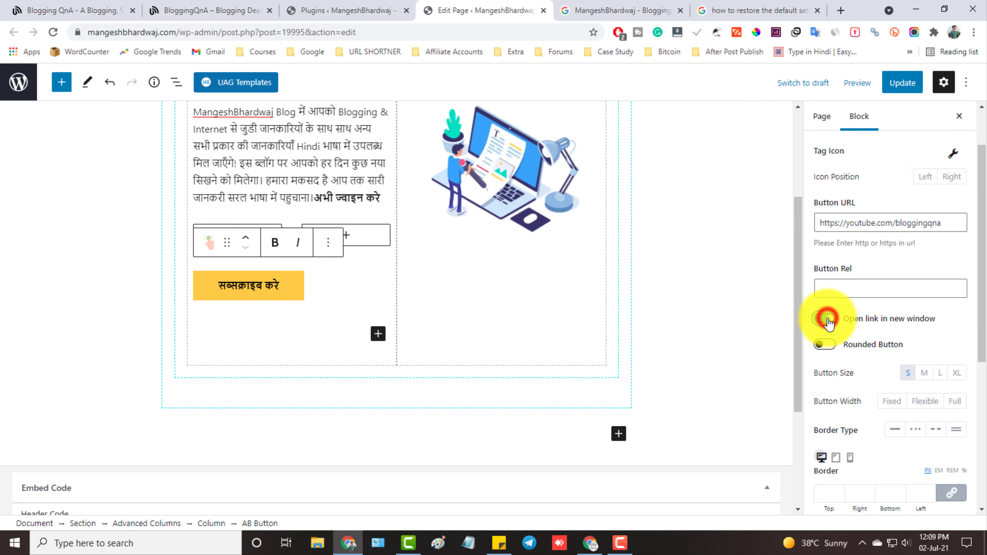
Find the YouTube icon with "yout", add it to the button, and set the button width to Flexible.
scroll(830, 323, up, 2)
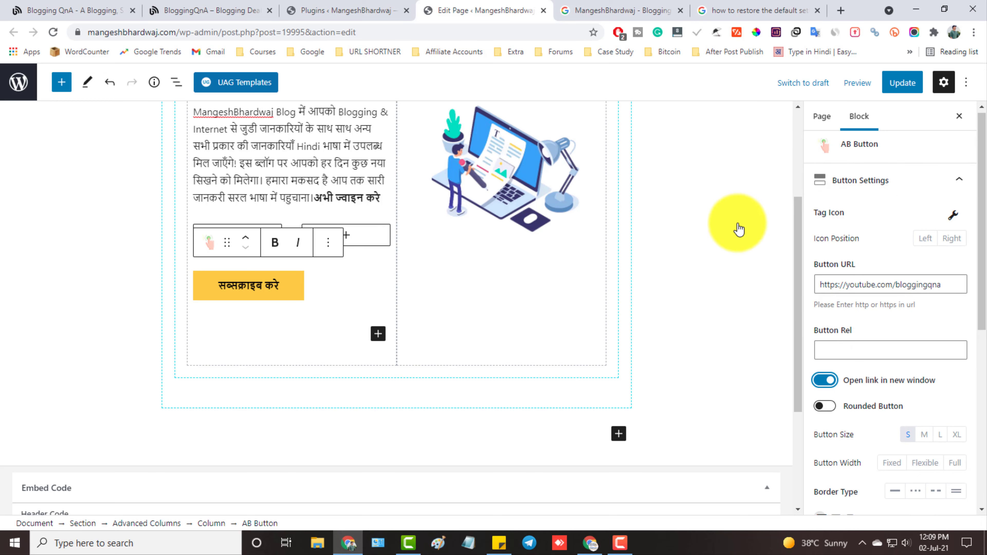
click(954, 215)
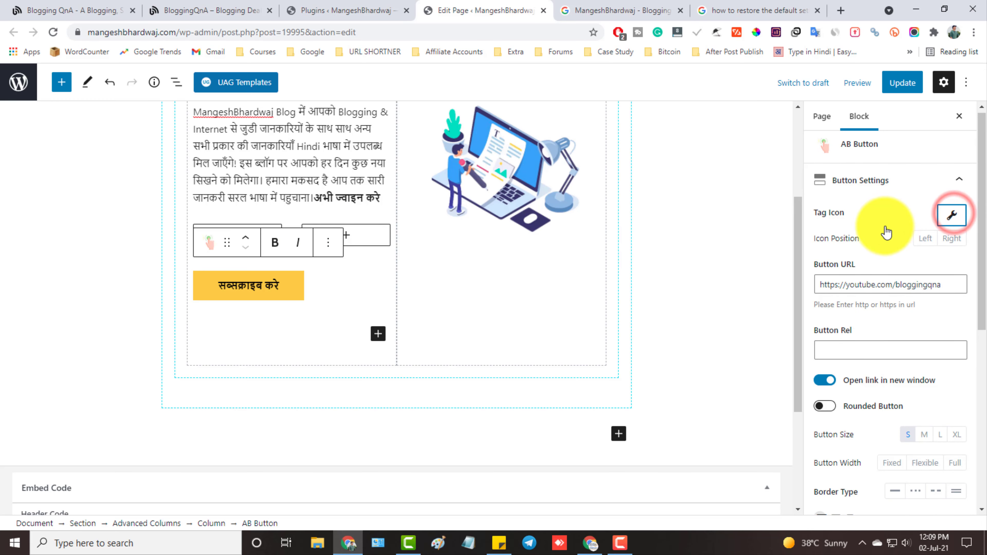
text(yout)
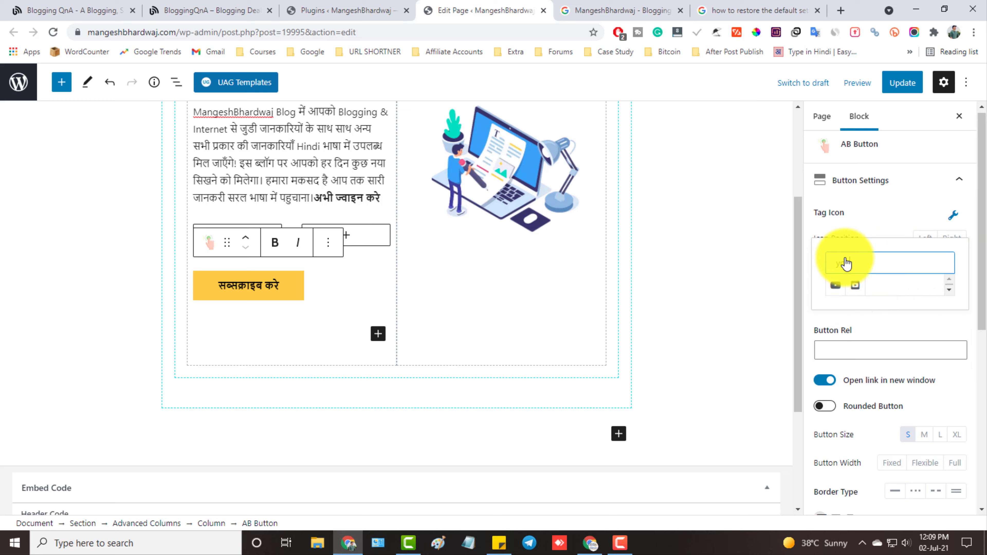
click(835, 291)
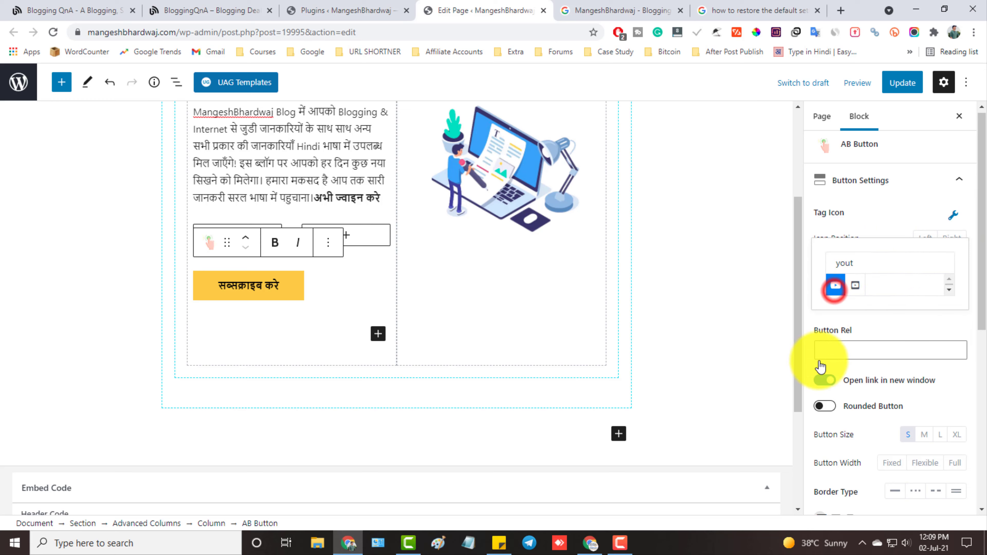
click(918, 333)
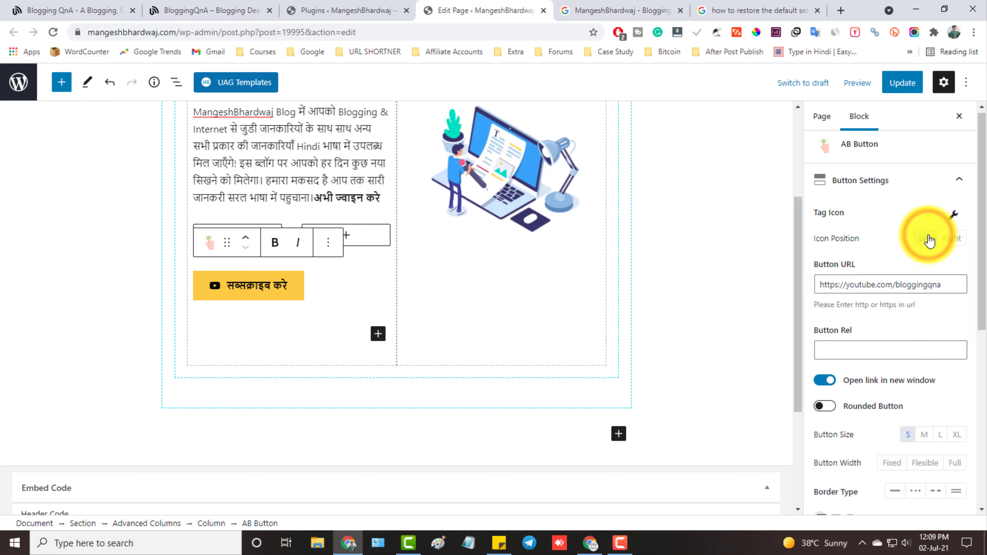
scroll(929, 400, down, 3)
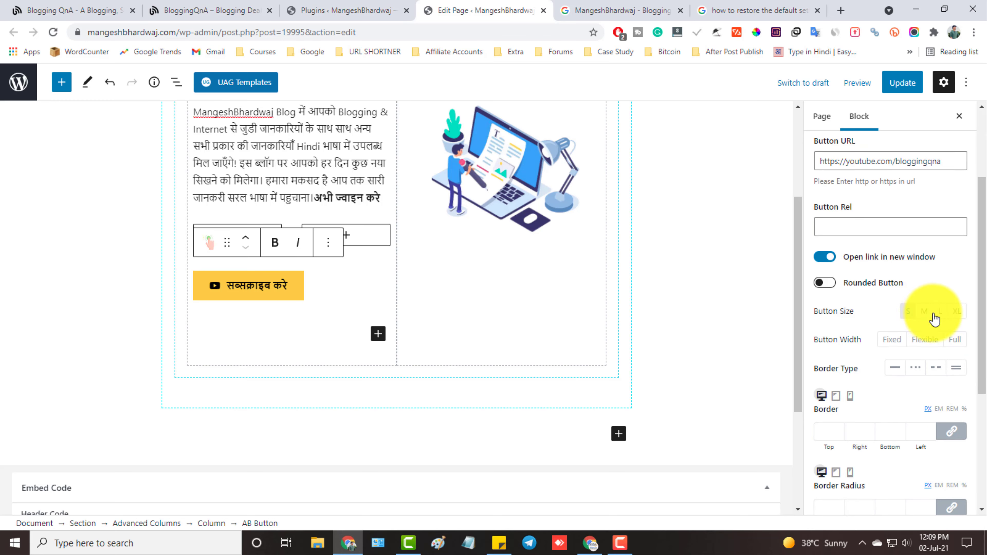
click(927, 348)
Give the button a border radius of 6 px on all sides and centre its alignment.
scroll(927, 349, down, 4)
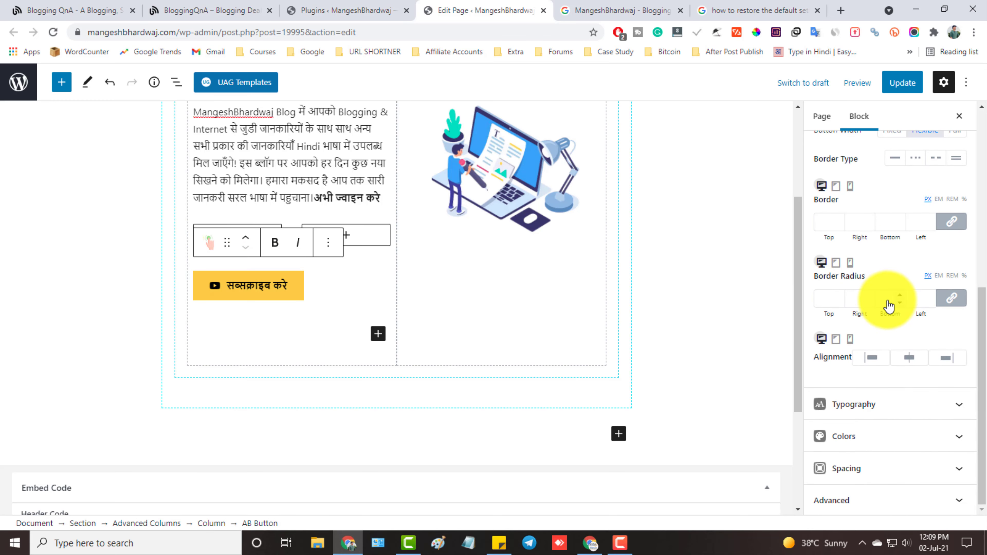
scroll(882, 297, up, 3)
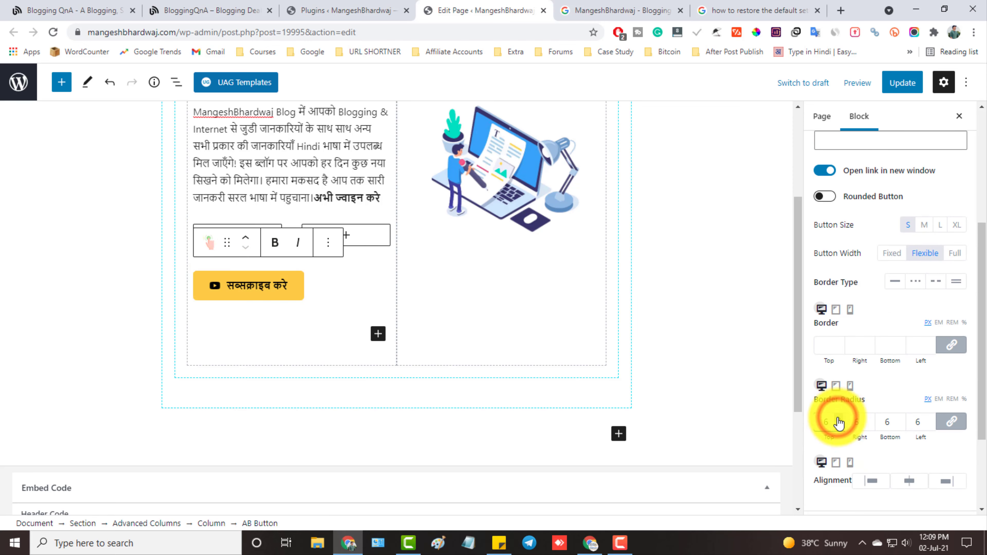
click(838, 422)
scroll(899, 370, down, 3)
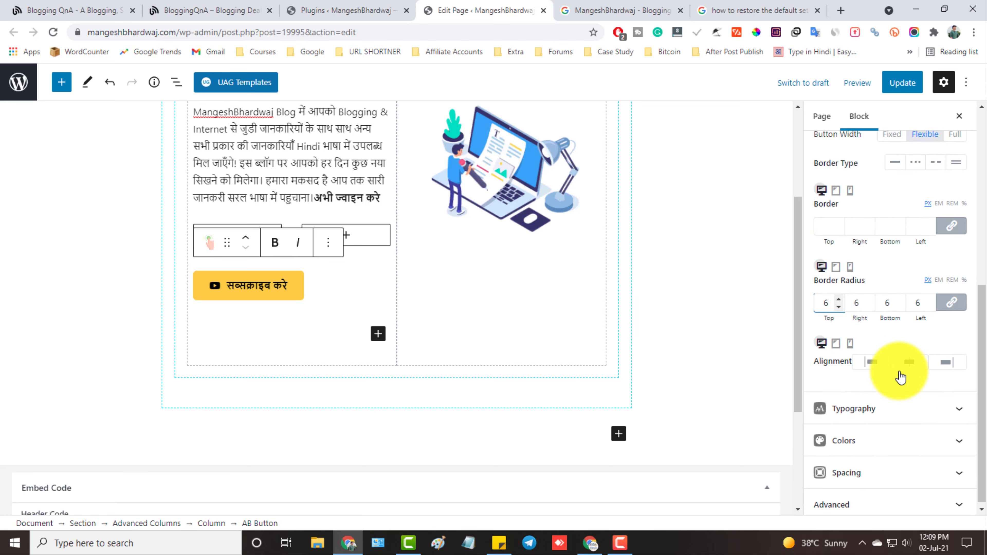
click(913, 358)
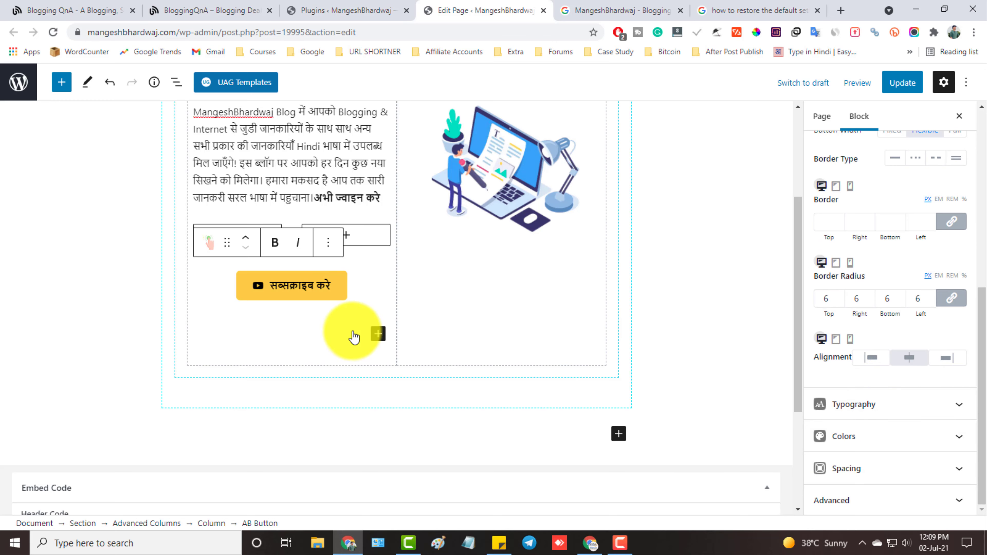
Set the button's normal background colour and border colour to the preset red.
click(901, 434)
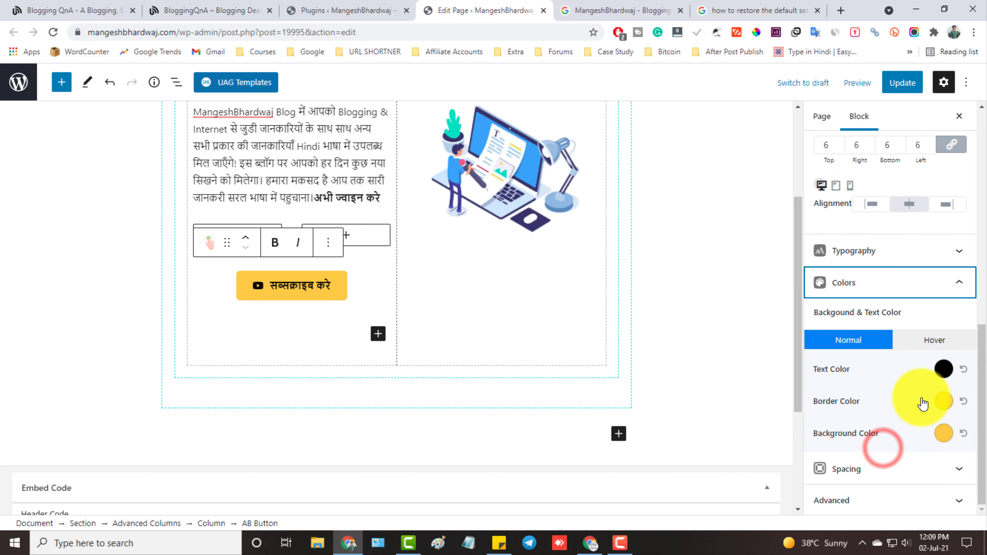
click(946, 435)
click(891, 390)
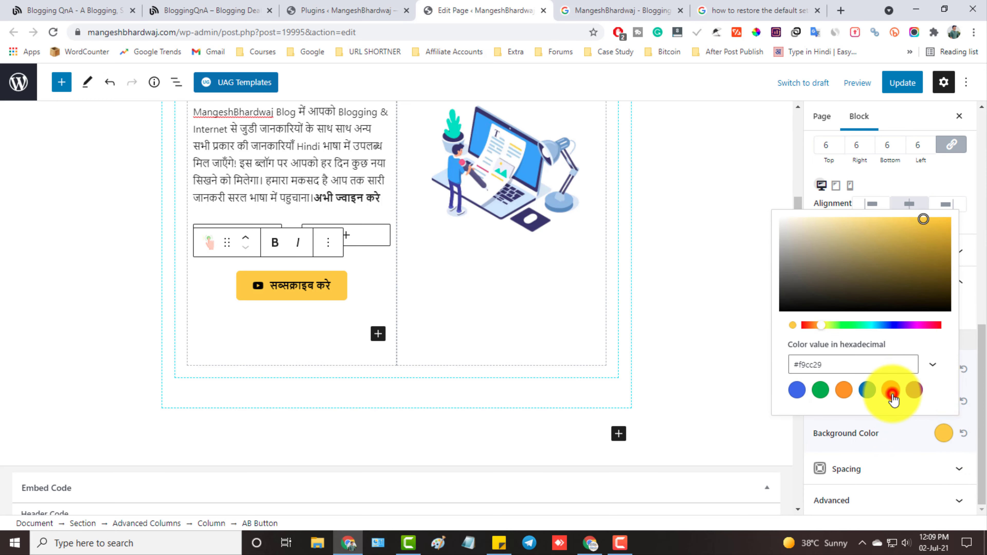
click(967, 407)
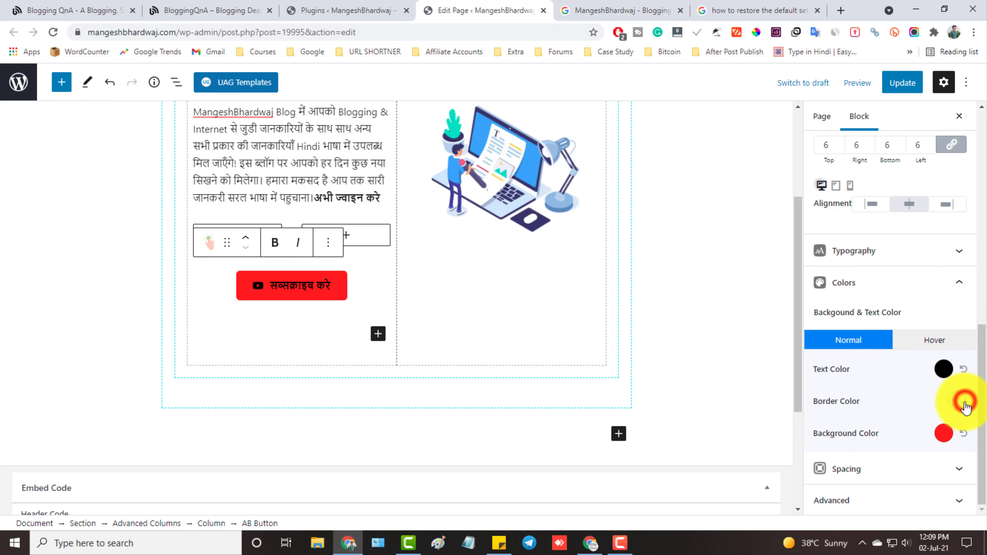
click(958, 404)
click(906, 357)
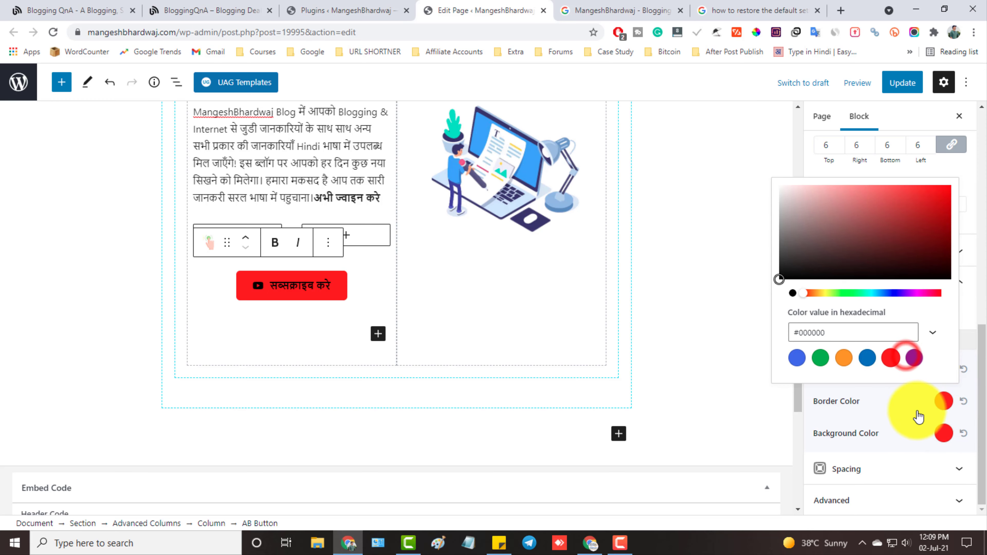
click(896, 393)
Set the button's normal text colour to white (#ffffff).
click(945, 369)
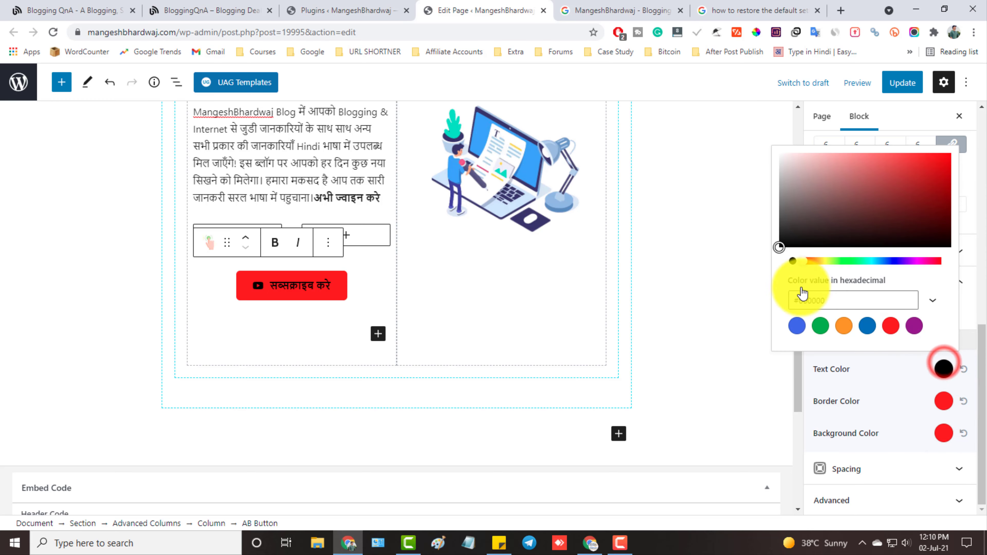
drag(781, 245, 771, 137)
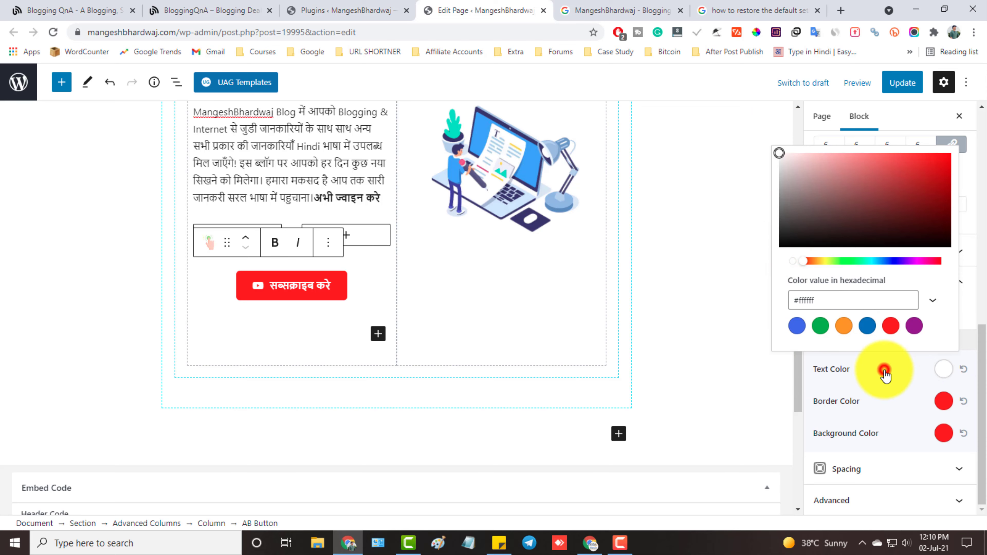
click(943, 366)
Set the button's hover text colour to white (#ffffff).
click(939, 341)
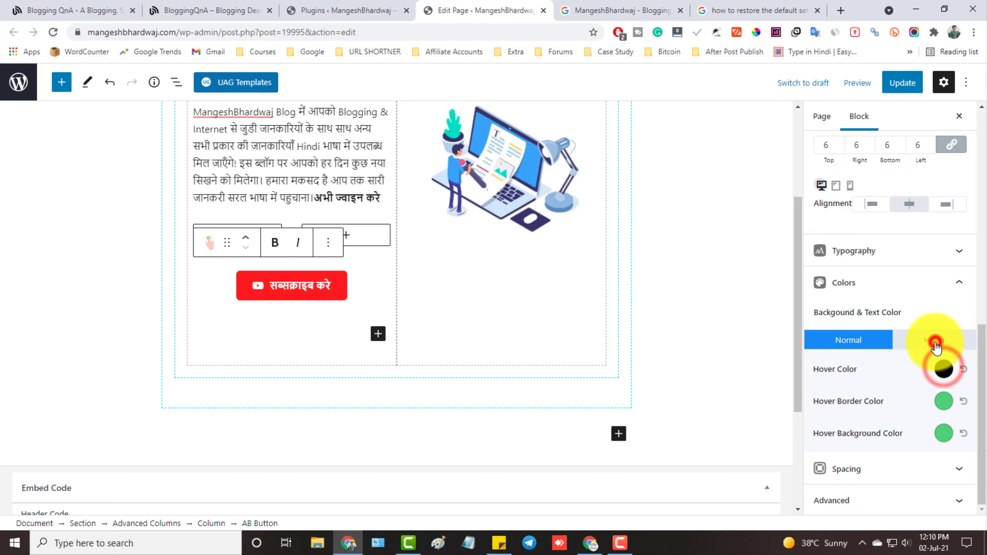
click(944, 369)
drag(777, 251, 840, 153)
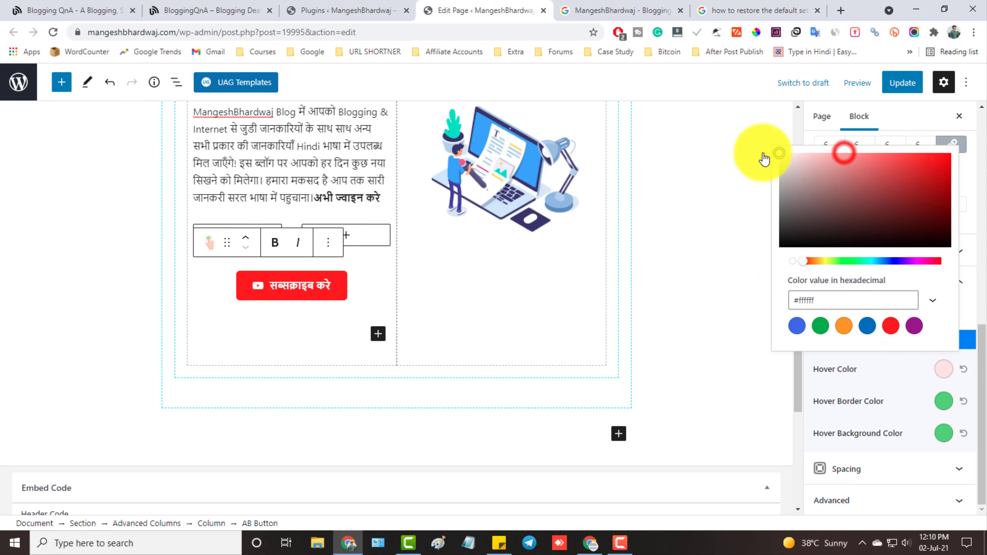
Set the button's hover border colour and hover background colour to the preset red.
click(943, 402)
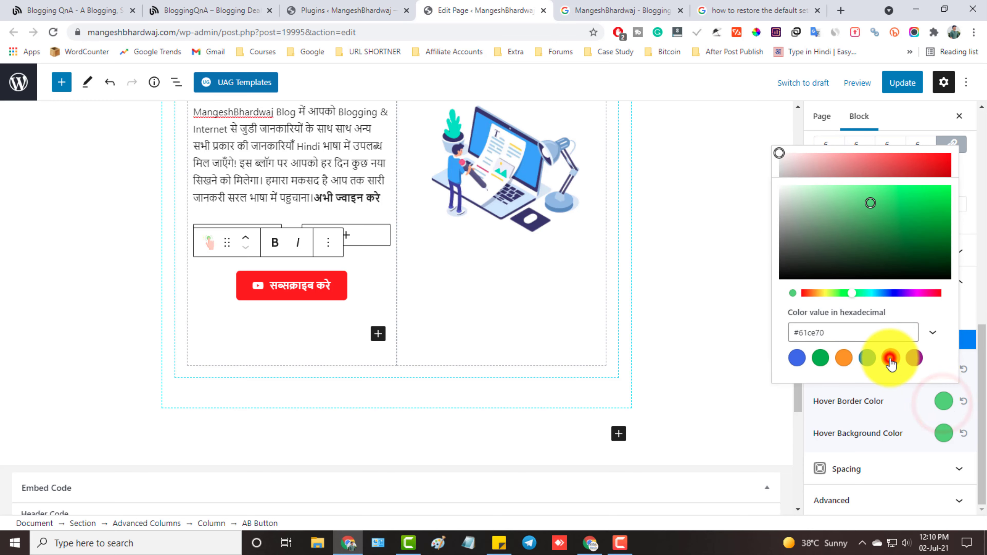
click(945, 433)
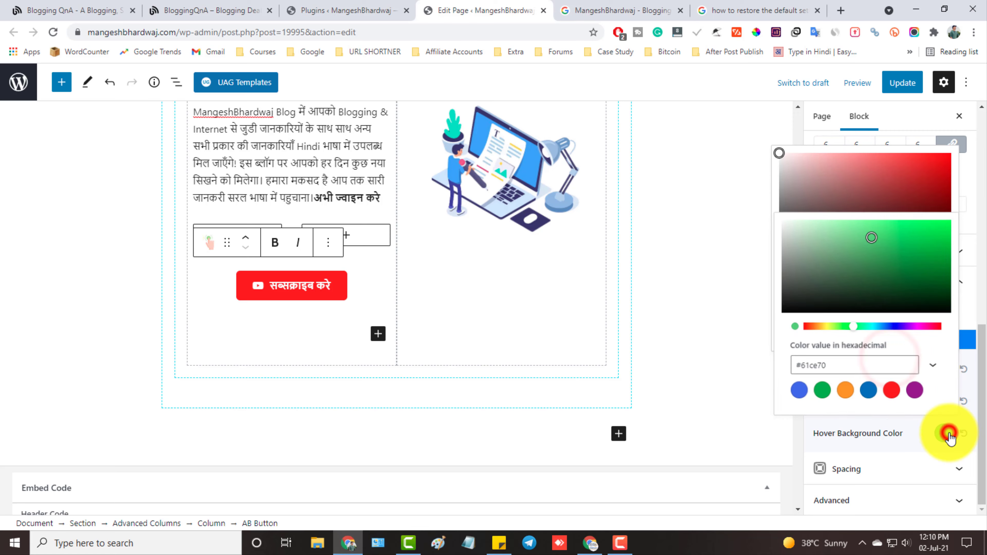
click(899, 391)
click(685, 267)
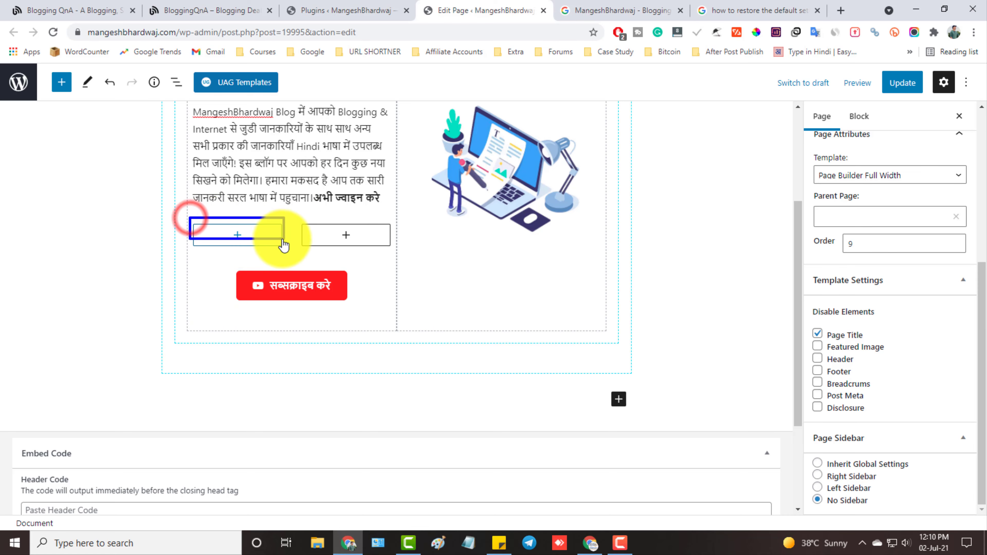
Move the red subscribe button into the first column of the empty two-column block.
click(204, 287)
mouse_move(234, 250)
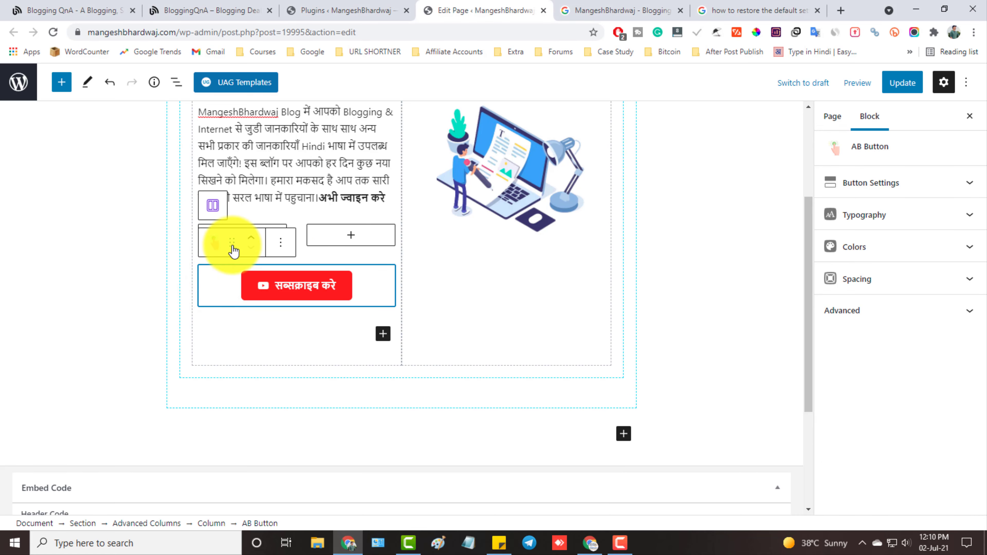
drag(240, 246, 240, 232)
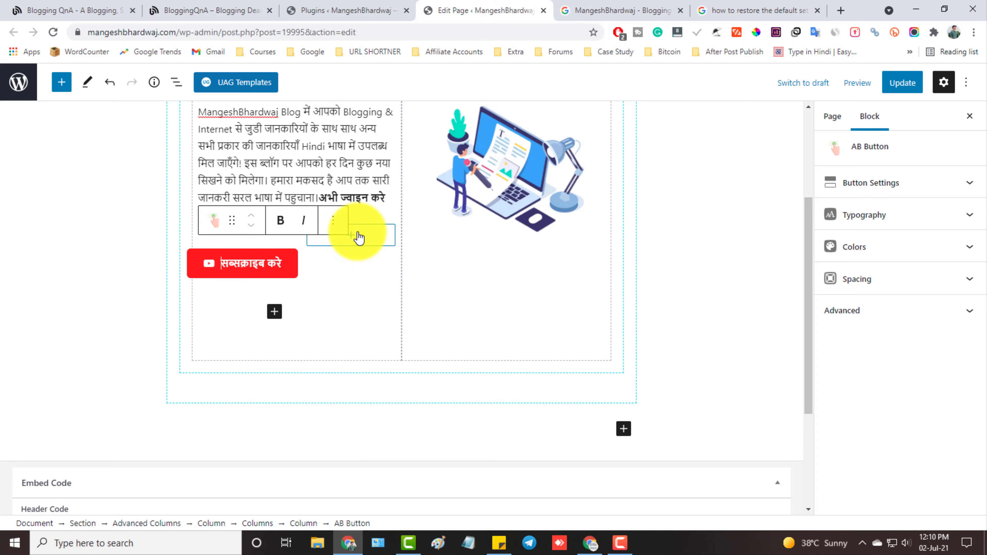
Duplicate the red subscribe button and relabel the copy "अभी ज्वाइन करे", taking that phrase out of the intro paragraph.
click(331, 228)
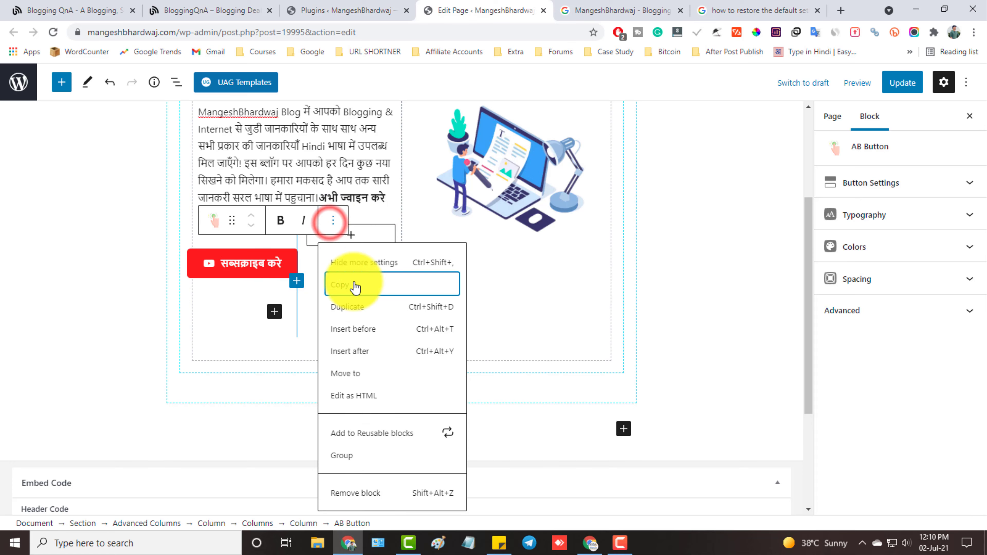
click(374, 313)
drag(229, 286, 327, 265)
drag(388, 237, 350, 307)
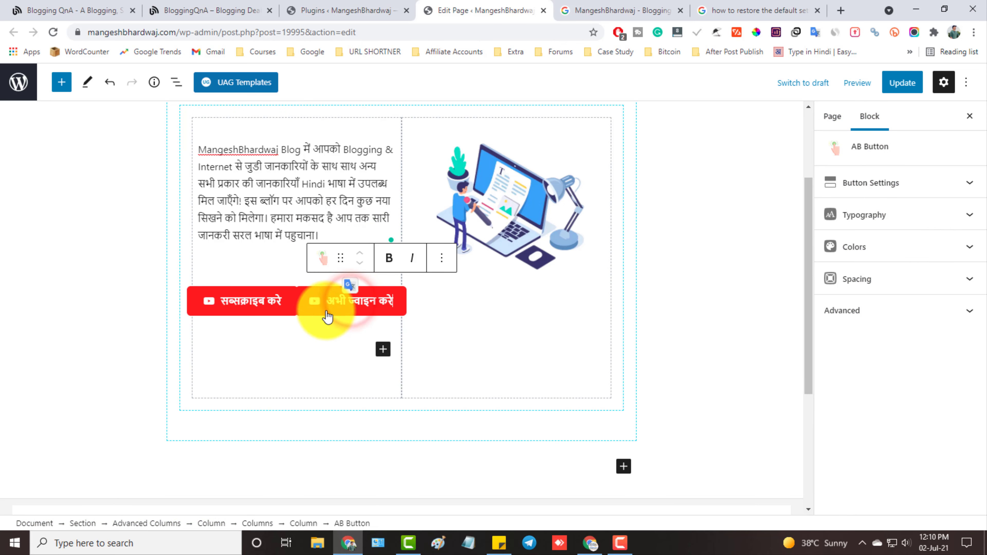
Replace the join button's YouTube icon with the circular Telegram icon, searching the icon set for "tele".
click(911, 180)
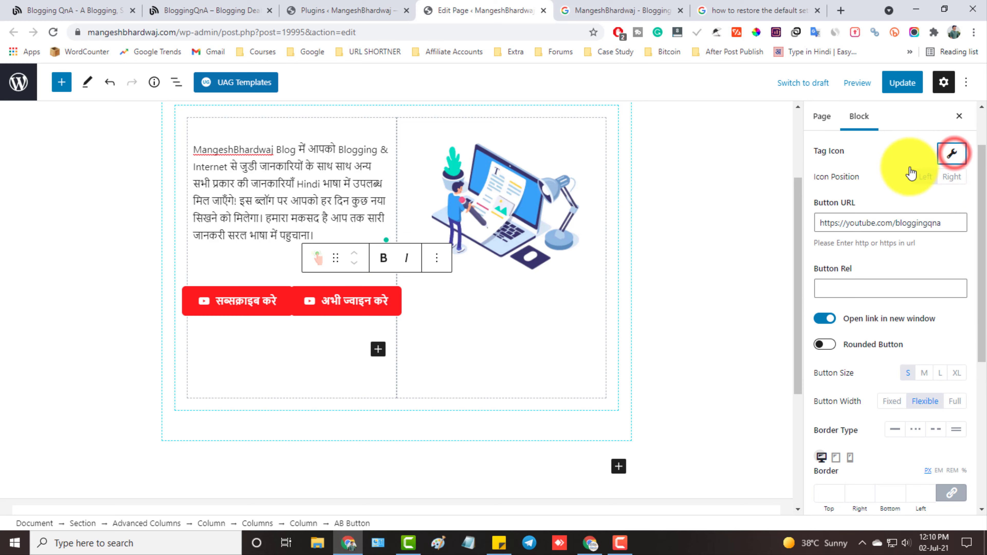
click(950, 157)
text(tele)
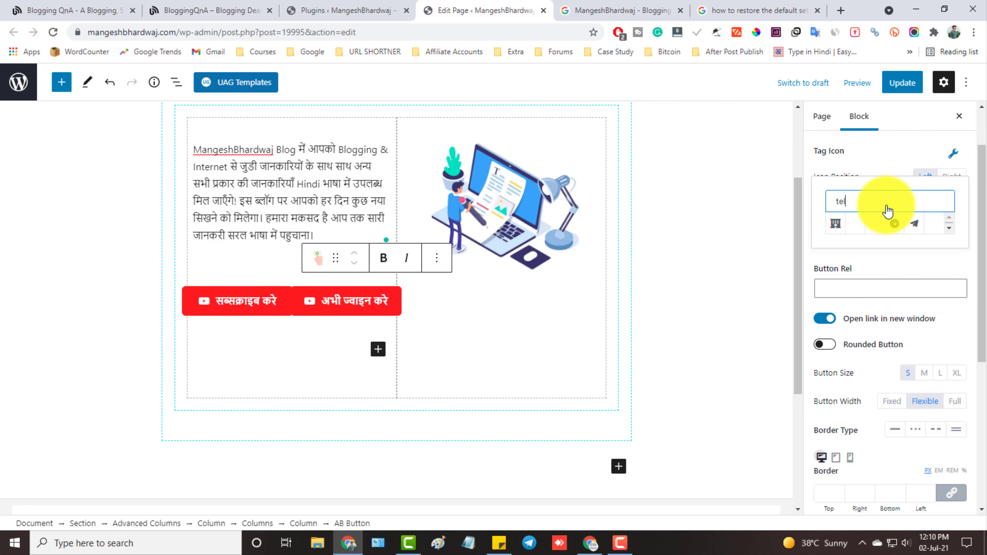
click(834, 228)
Copy the Telegram link from the join button on the cached homepage and use it as the new button's URL.
click(587, 10)
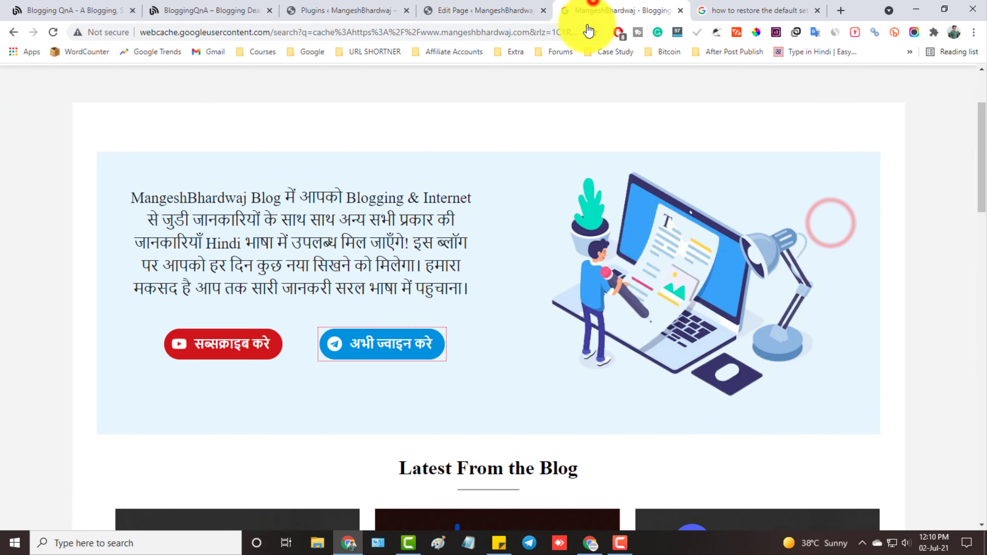
right_click(403, 352)
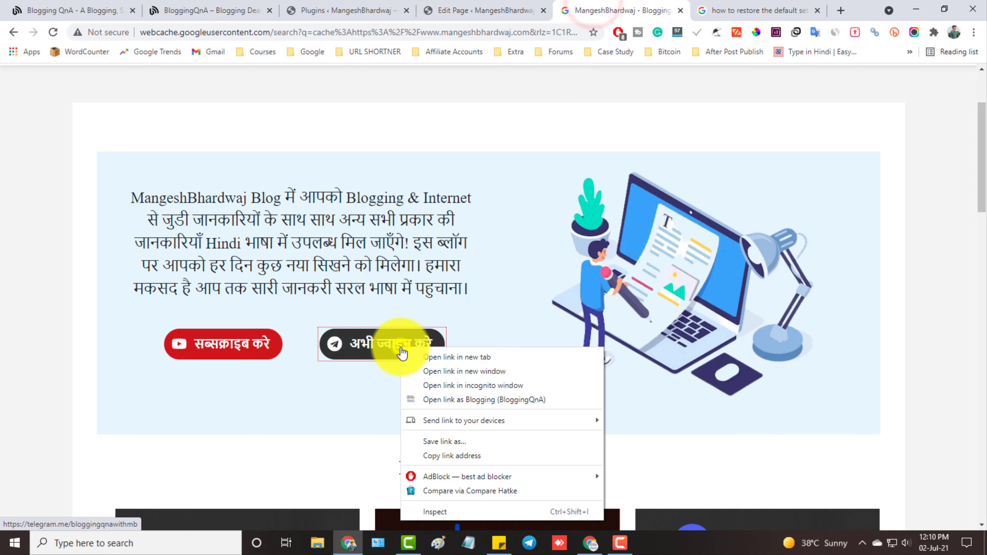
click(470, 456)
click(470, 9)
click(911, 268)
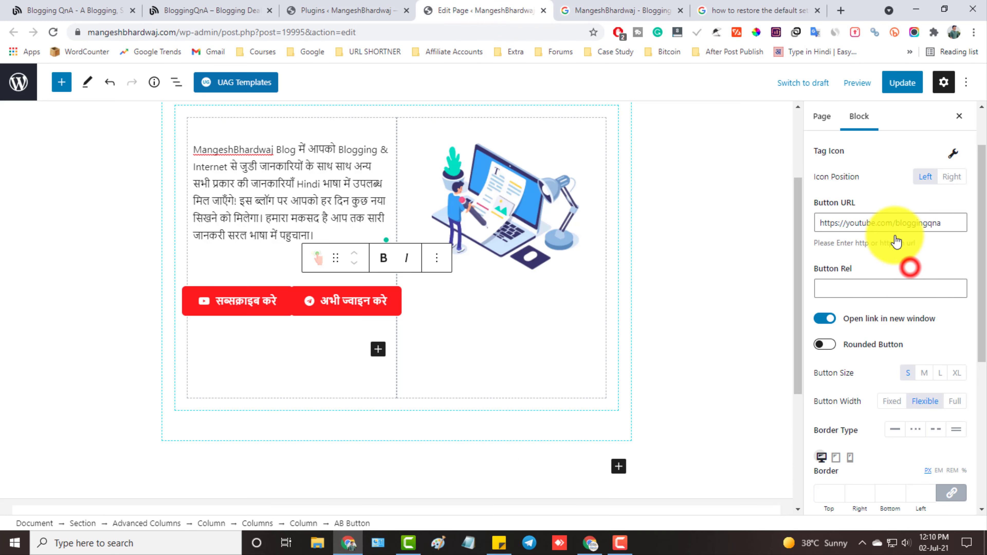
triple_click(892, 225)
key(ctrl+v)
Set the join button's normal border colour and background colour to the preset blue (#006fbf).
scroll(901, 440, down, 6)
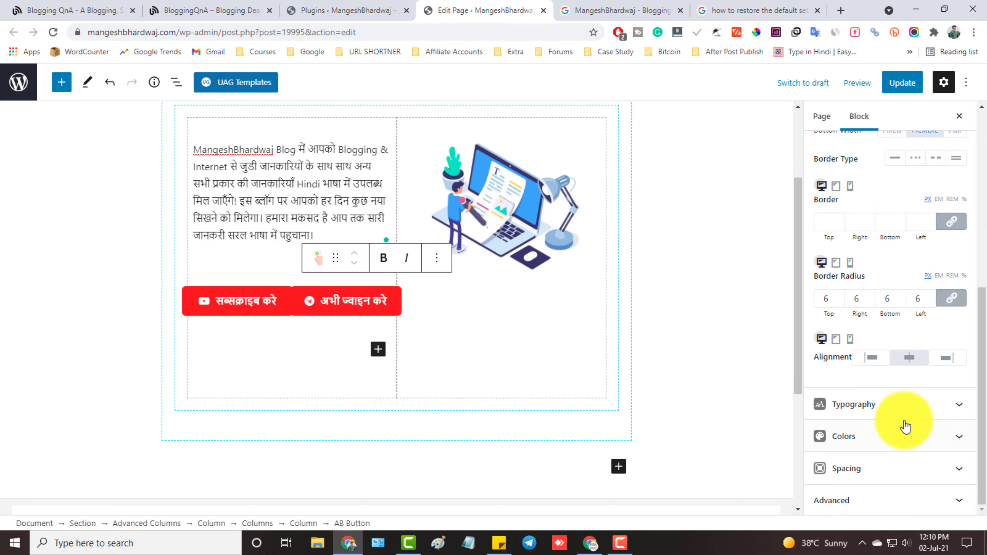
click(899, 439)
scroll(894, 435, down, 2)
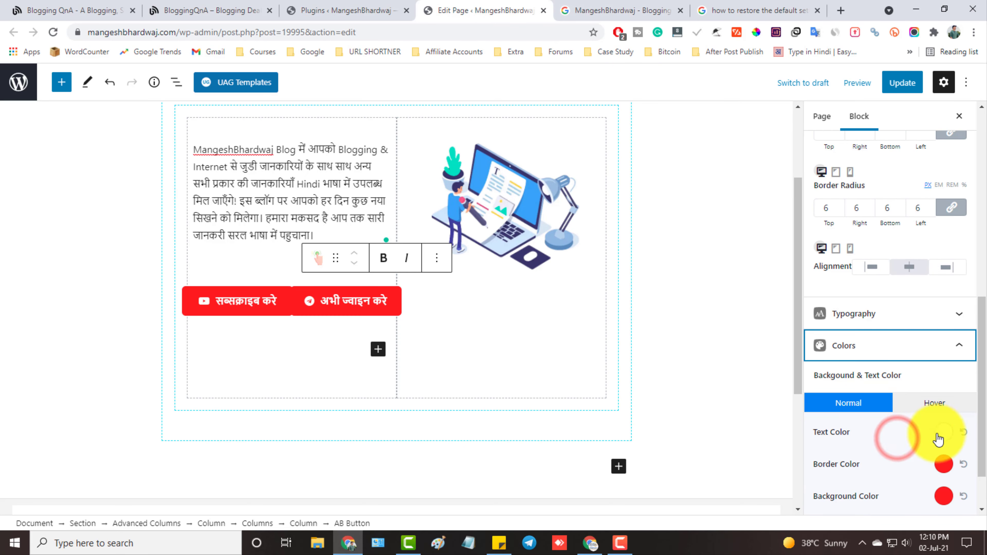
click(944, 464)
click(867, 421)
click(944, 497)
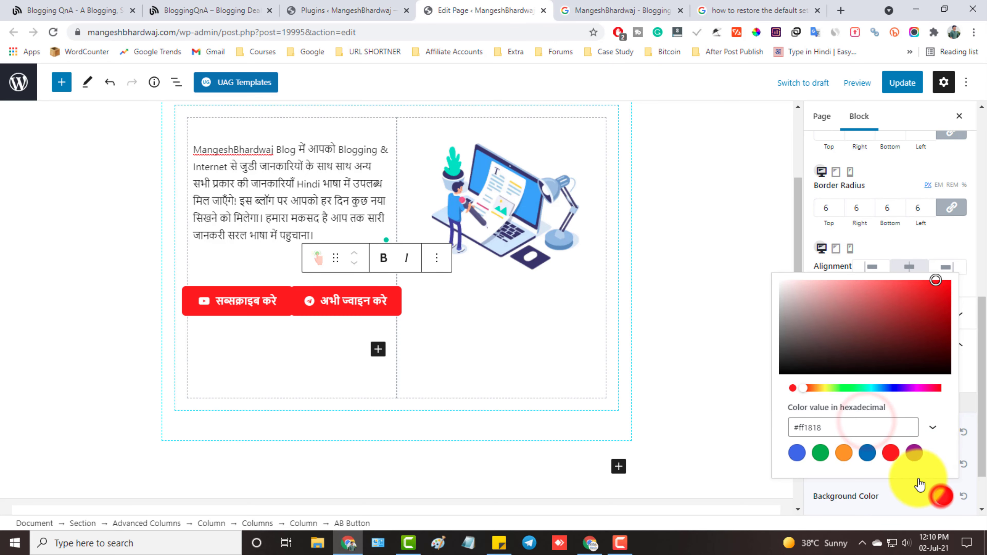
click(867, 453)
click(944, 496)
click(940, 497)
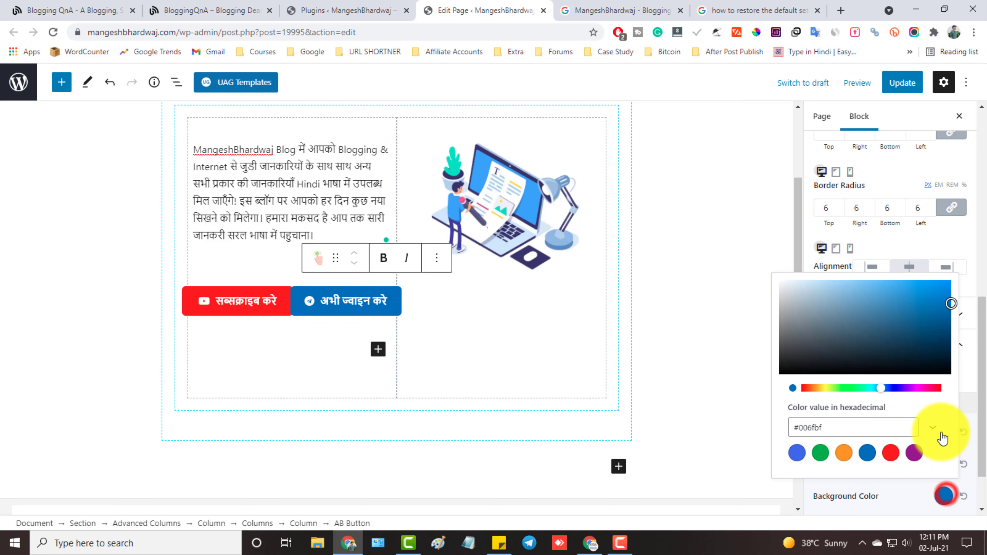
click(939, 497)
Set the join button's hover border colour and hover background colour to the preset blue.
click(931, 406)
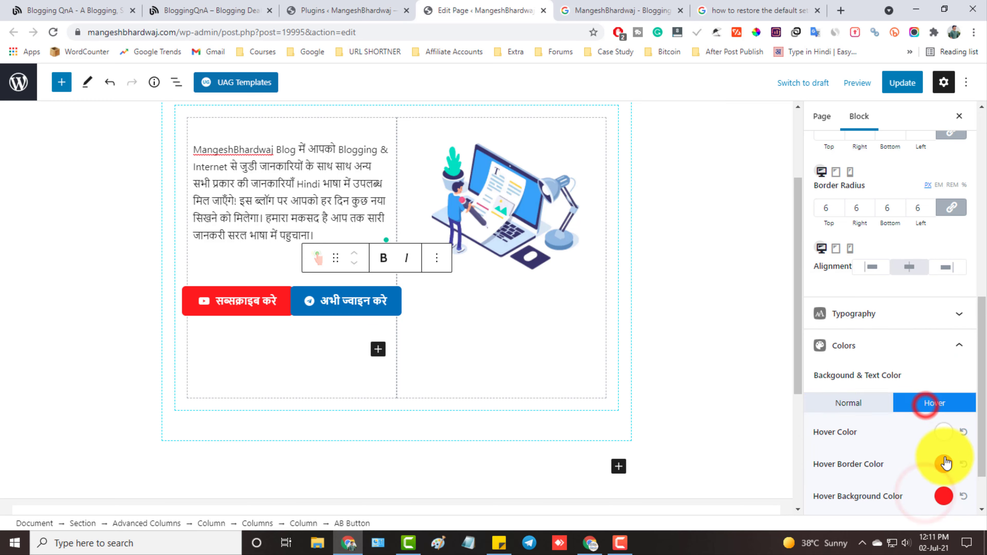
click(944, 464)
click(867, 420)
click(944, 496)
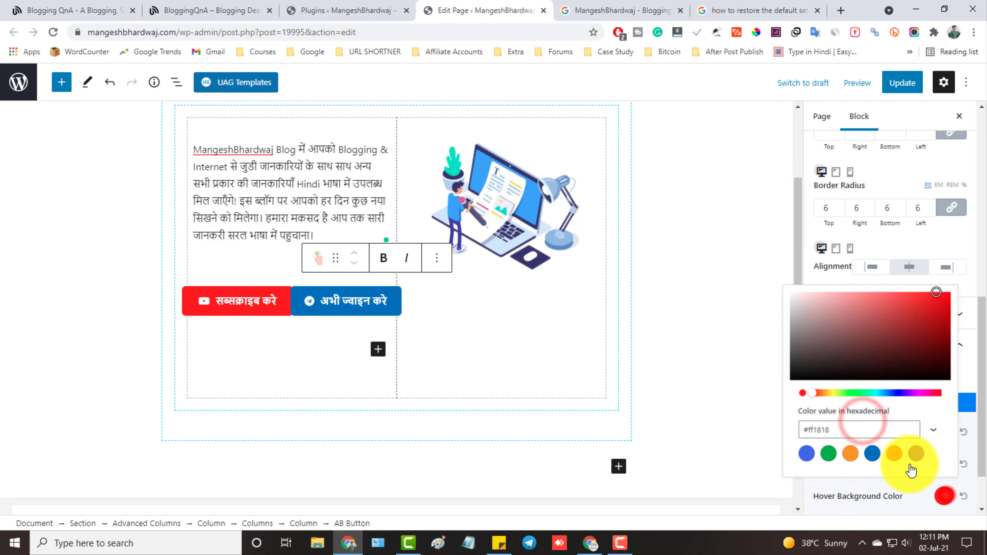
click(871, 456)
Update the page, check the cached homepage's layout, and open the published page in a new browser tab.
click(723, 307)
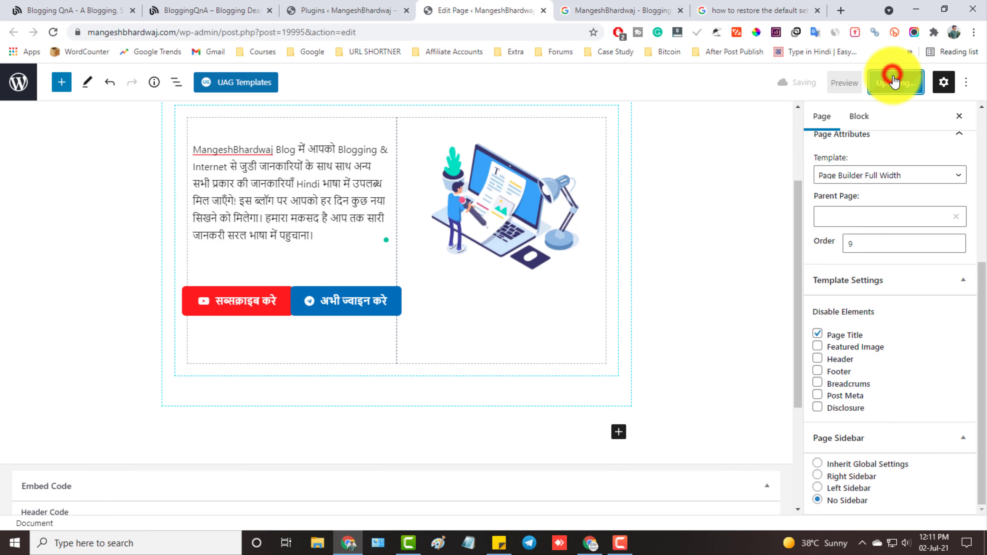
click(641, 4)
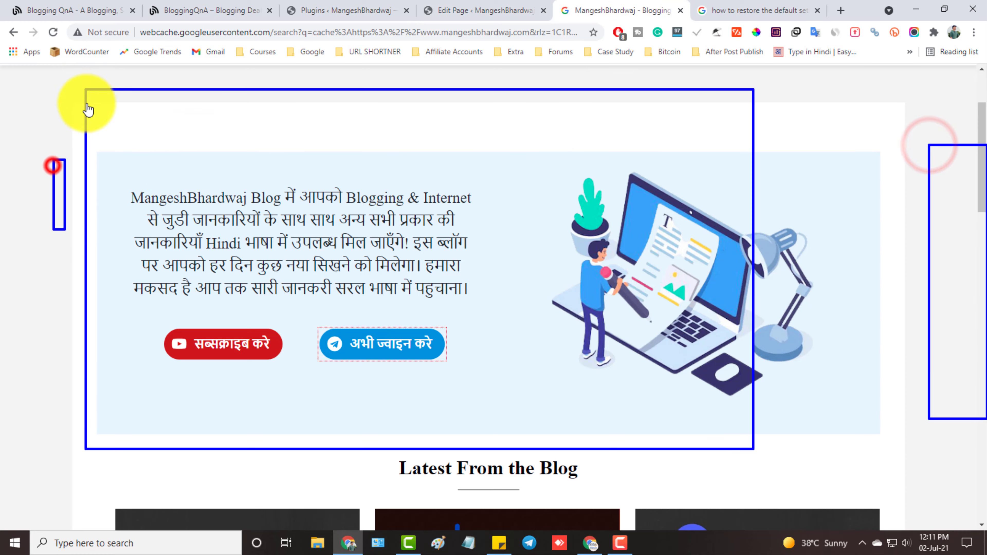
click(472, 10)
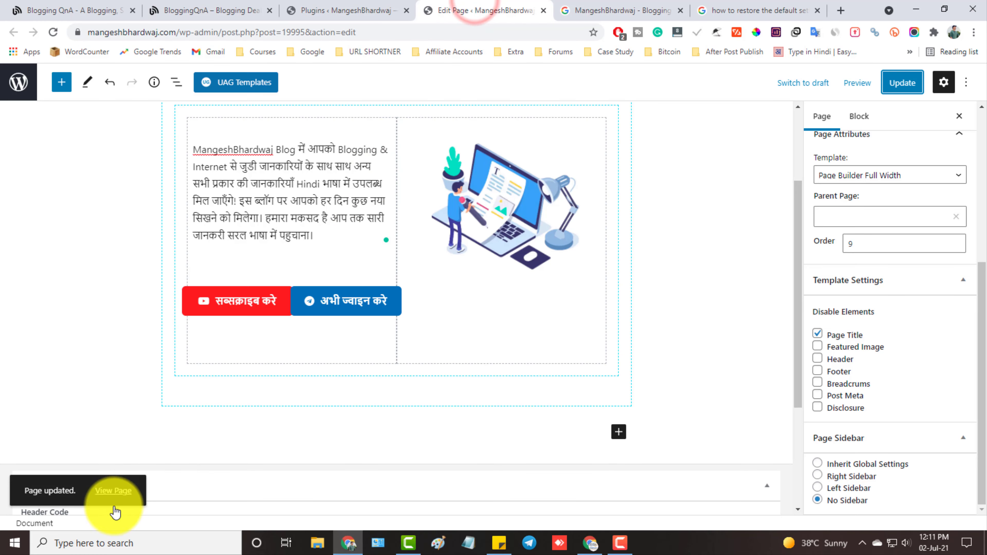
ctrl+click(111, 491)
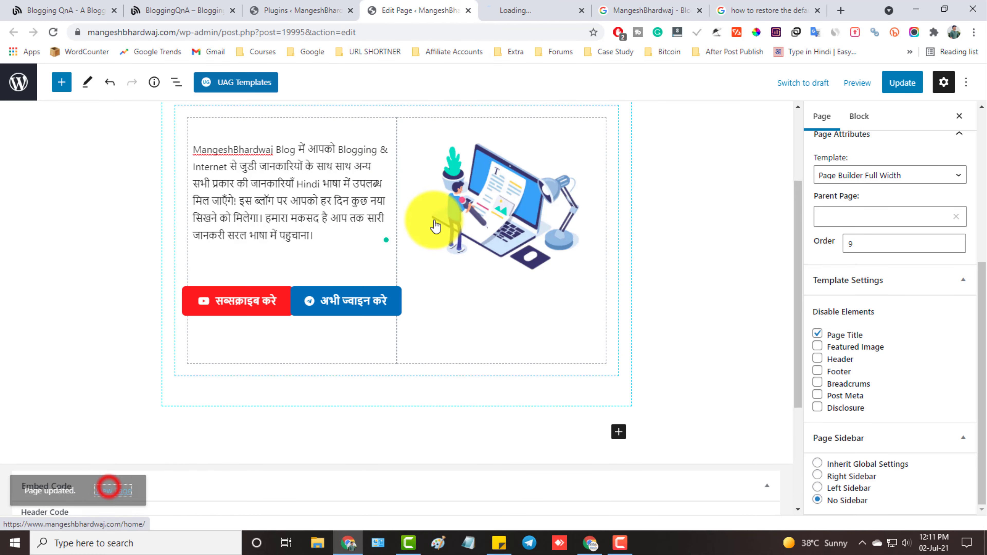
click(522, 8)
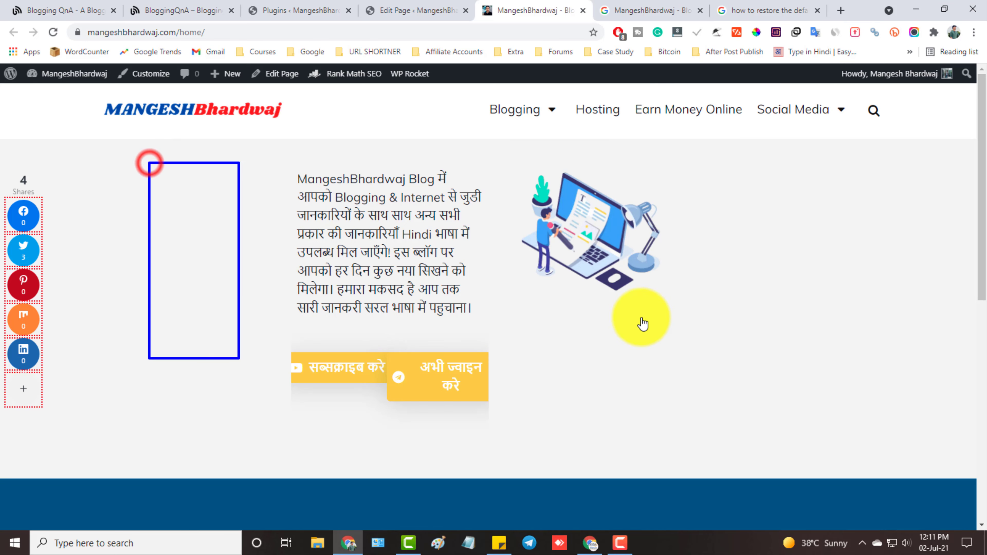
Give the outer section a Color background and choose a custom pale blue for it.
click(462, 6)
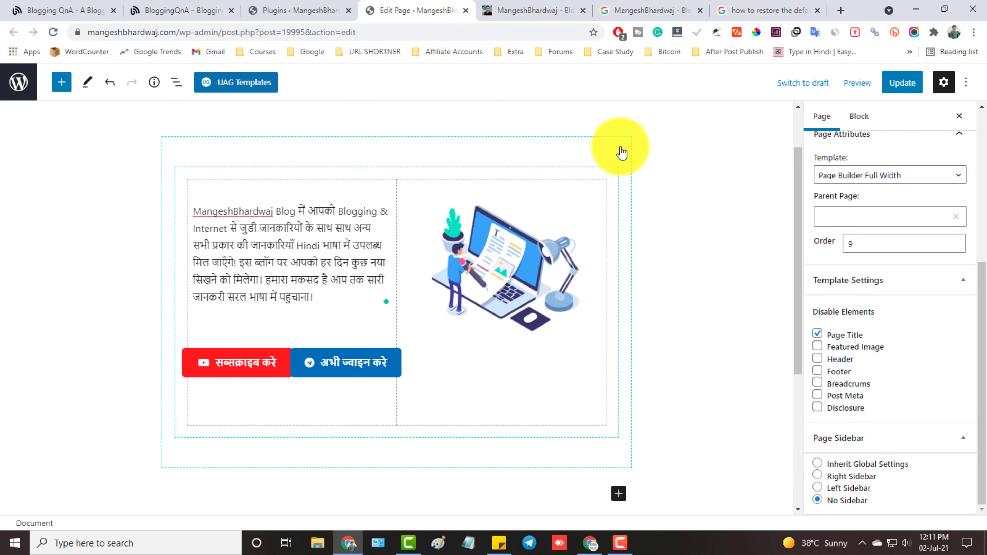
click(619, 140)
click(857, 449)
click(866, 428)
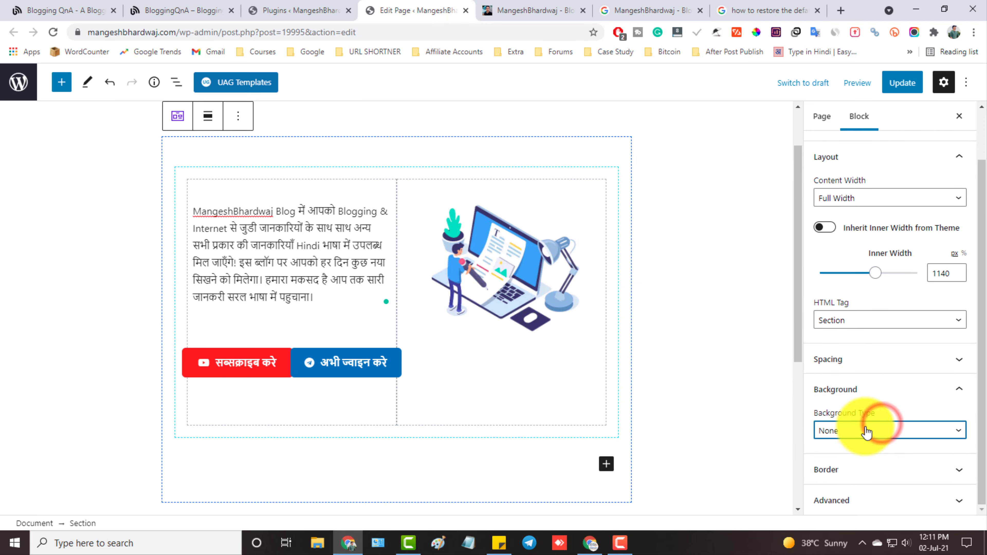
click(855, 457)
scroll(875, 447, down, 1)
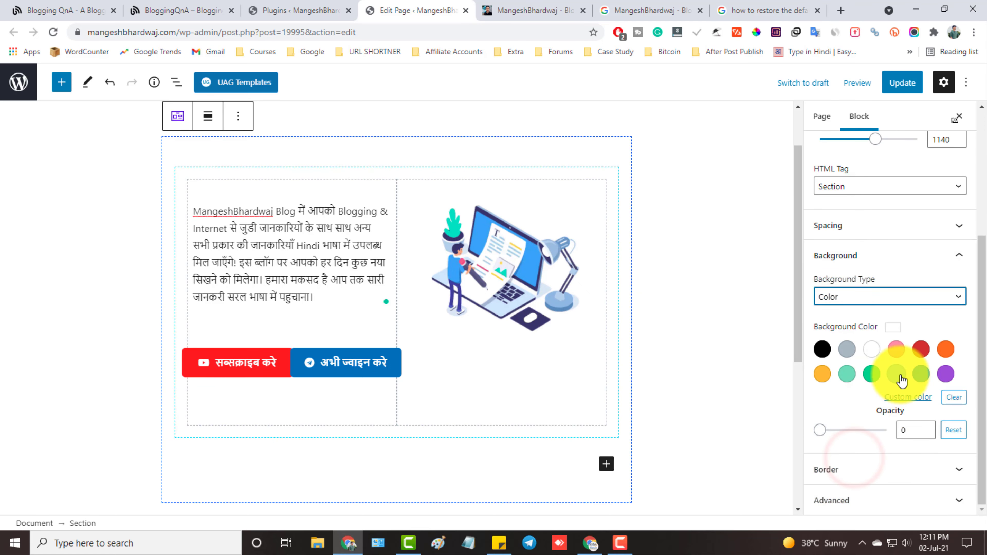
click(898, 374)
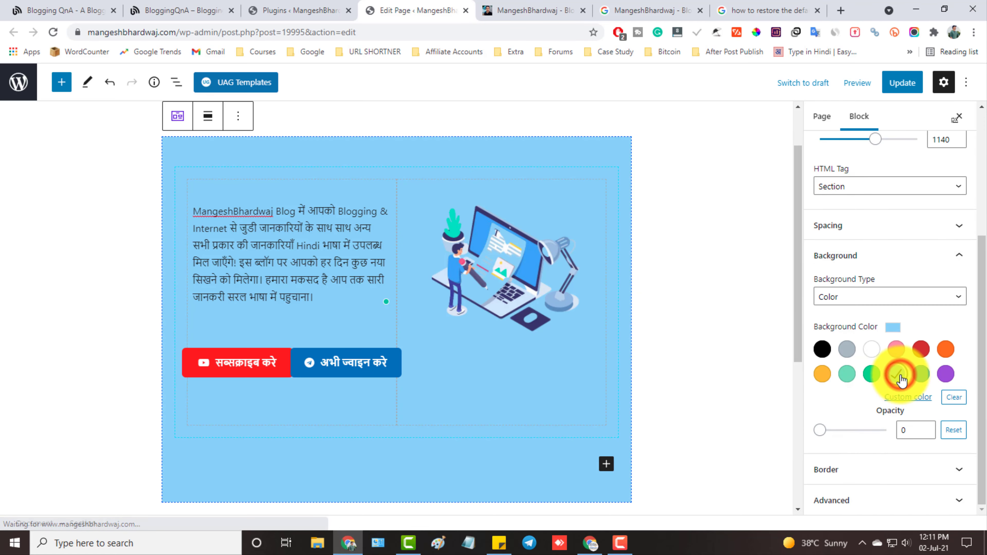
click(916, 397)
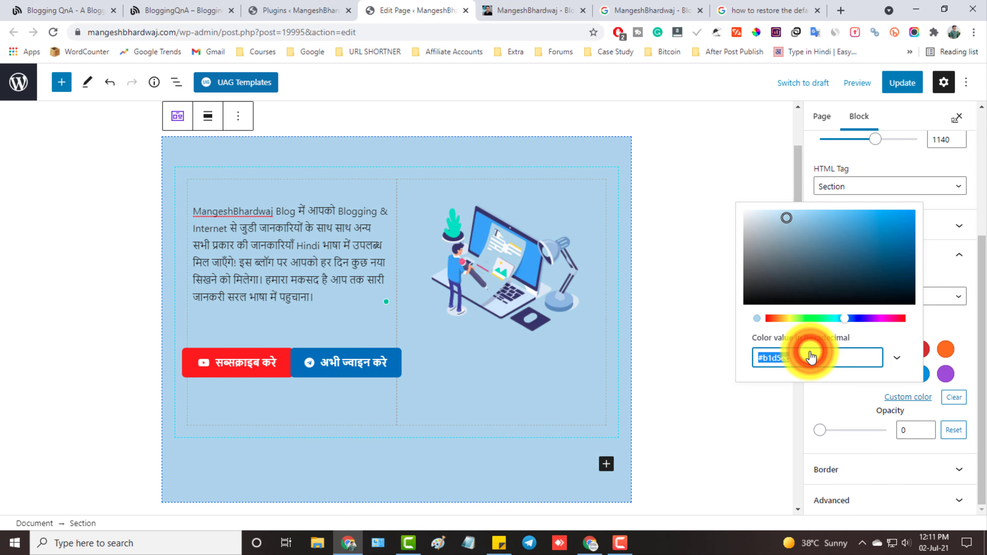
click(748, 452)
Set the blogging illustration's image size to Full Size.
click(508, 291)
click(588, 6)
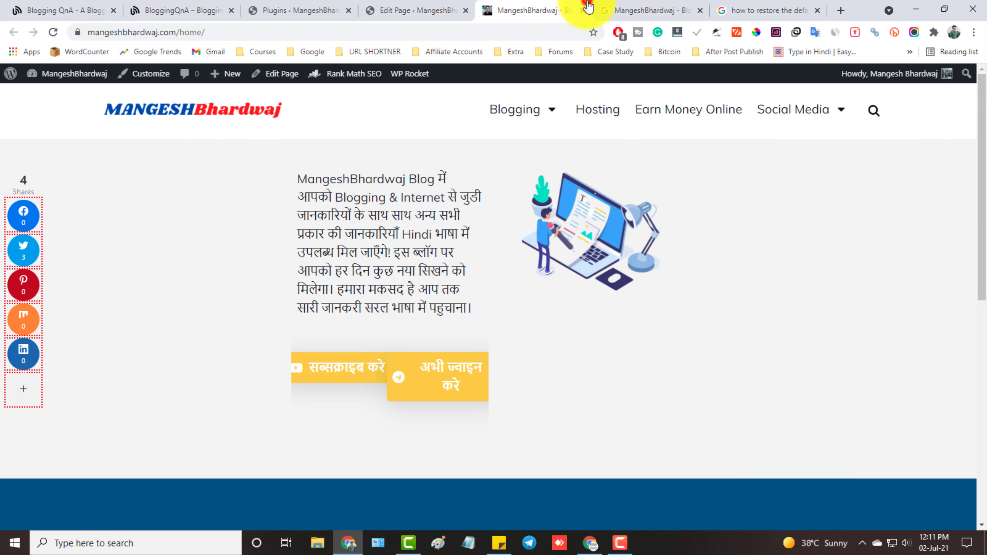
click(438, 8)
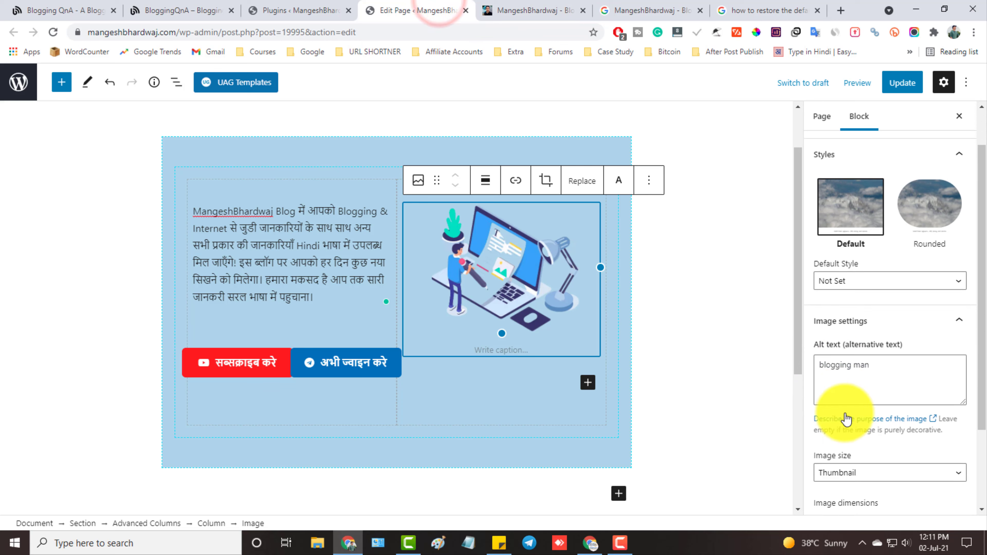
scroll(847, 420, down, 3)
click(505, 269)
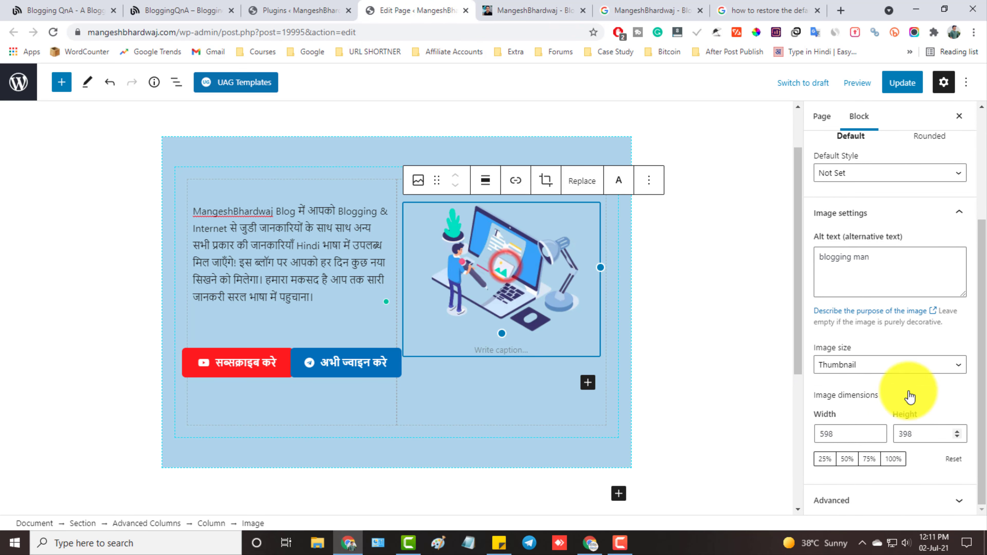
click(892, 364)
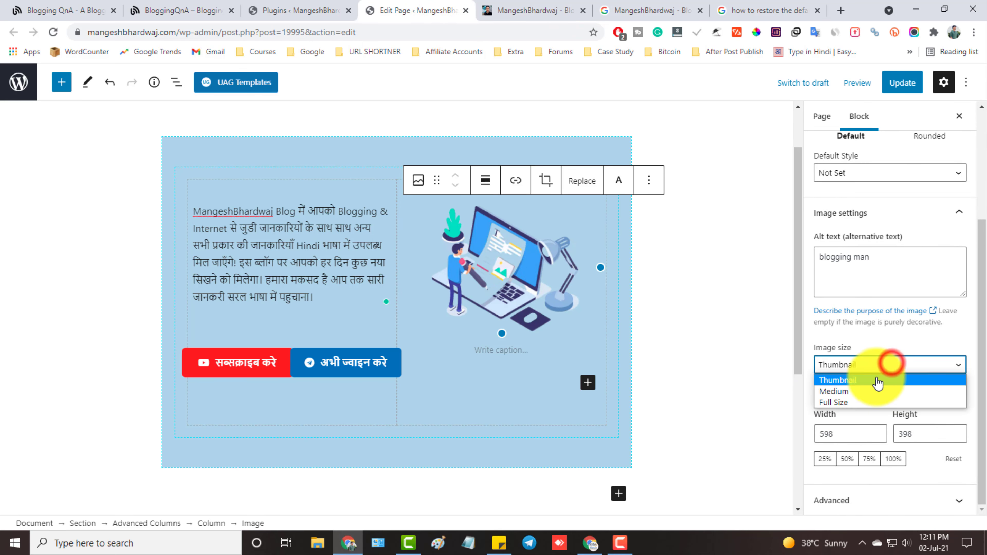
click(863, 402)
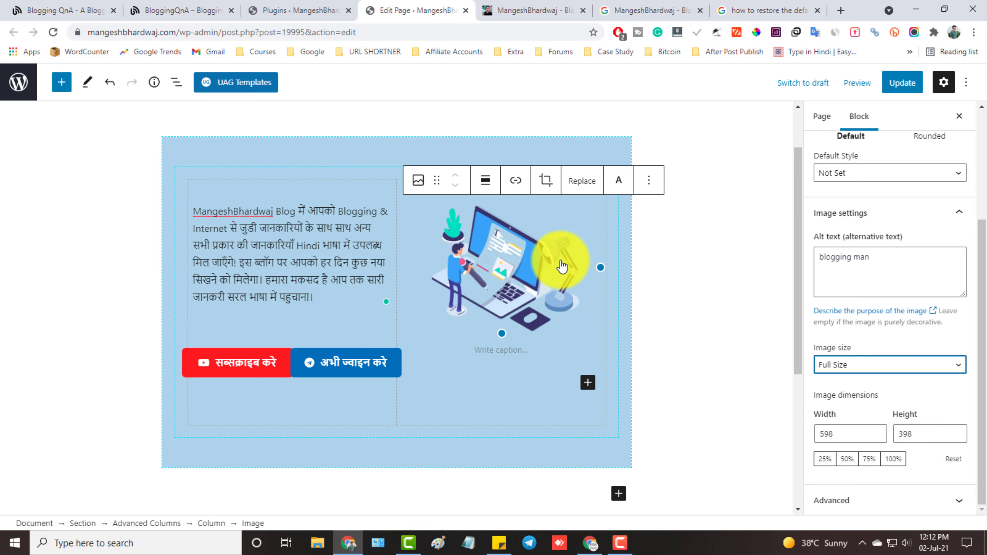
click(676, 309)
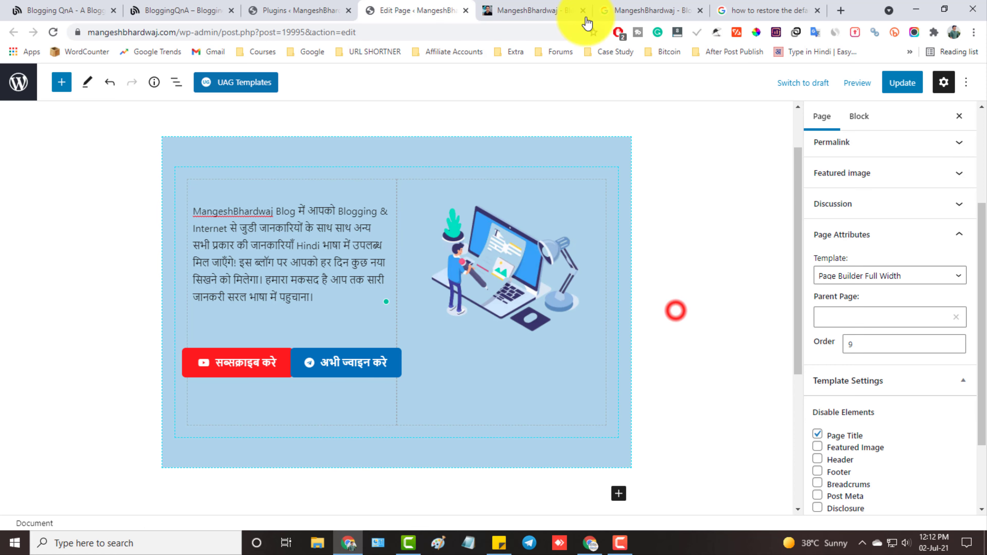
Open the settings of the Advanced Columns block that holds the paragraph, buttons and illustration.
click(215, 278)
click(607, 182)
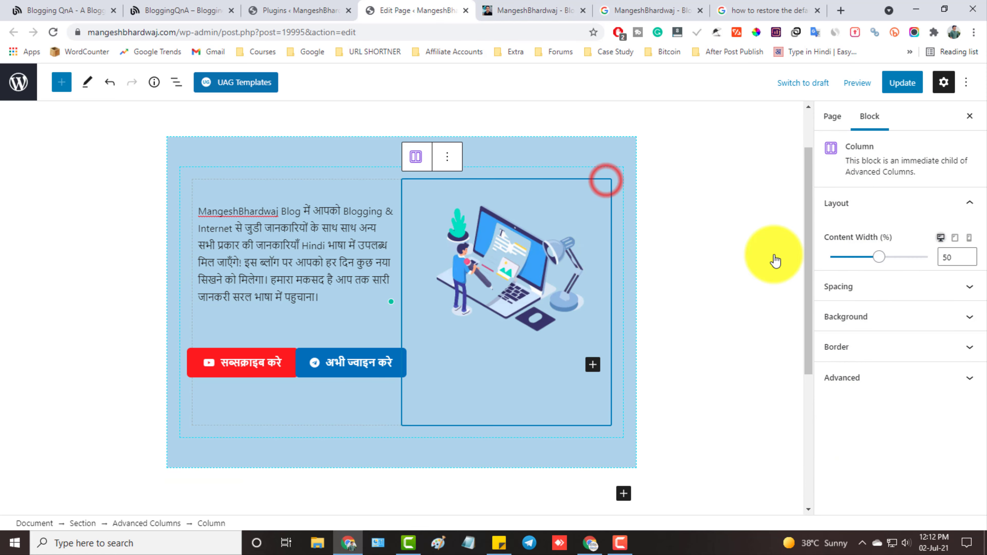
click(591, 172)
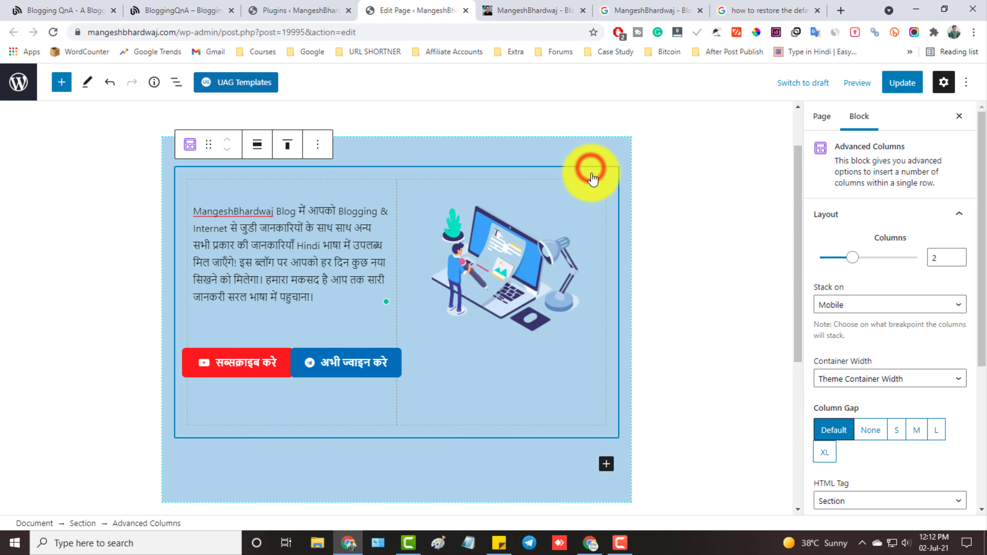
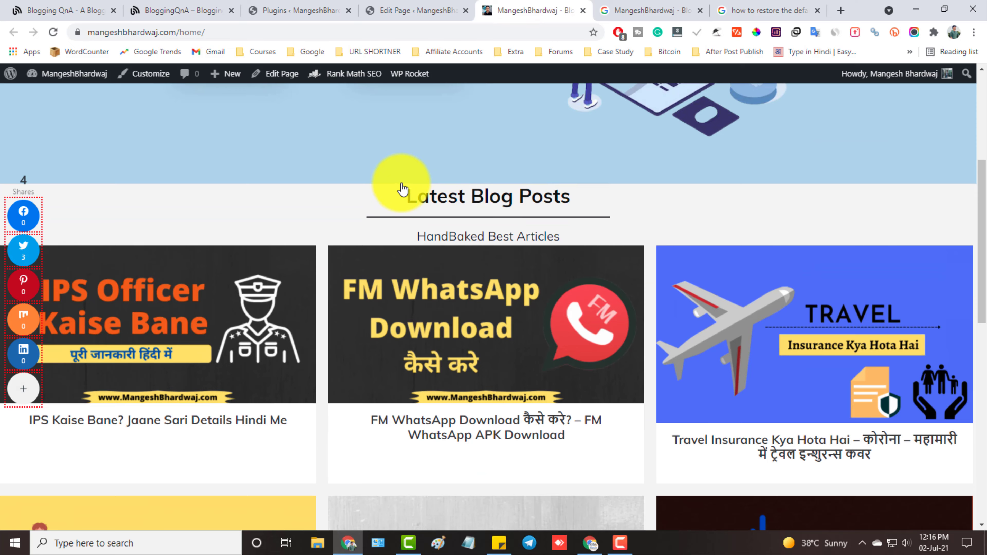
Return to the page editor and check the Spacing settings of the Latest Blog Posts heading.
click(437, 9)
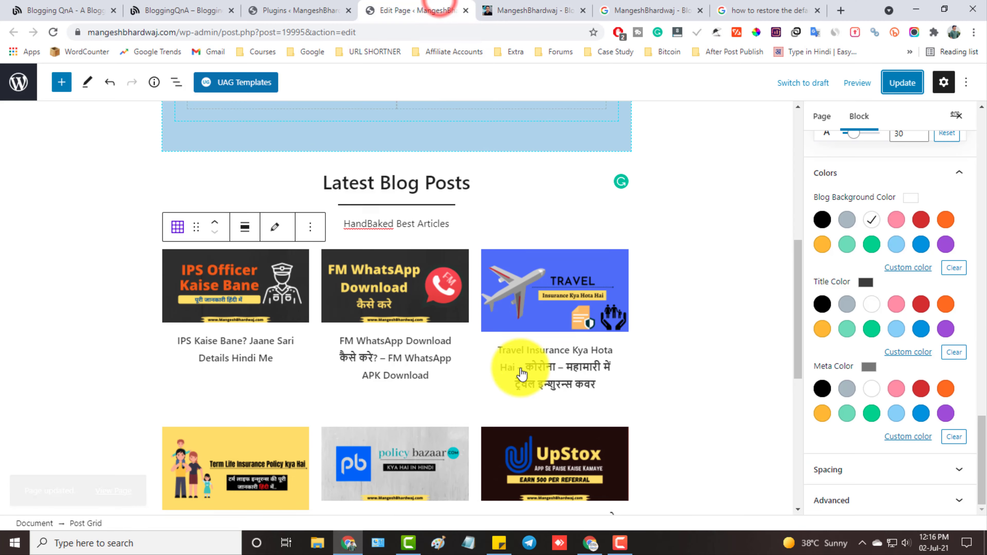
scroll(521, 373, up, 1)
click(528, 248)
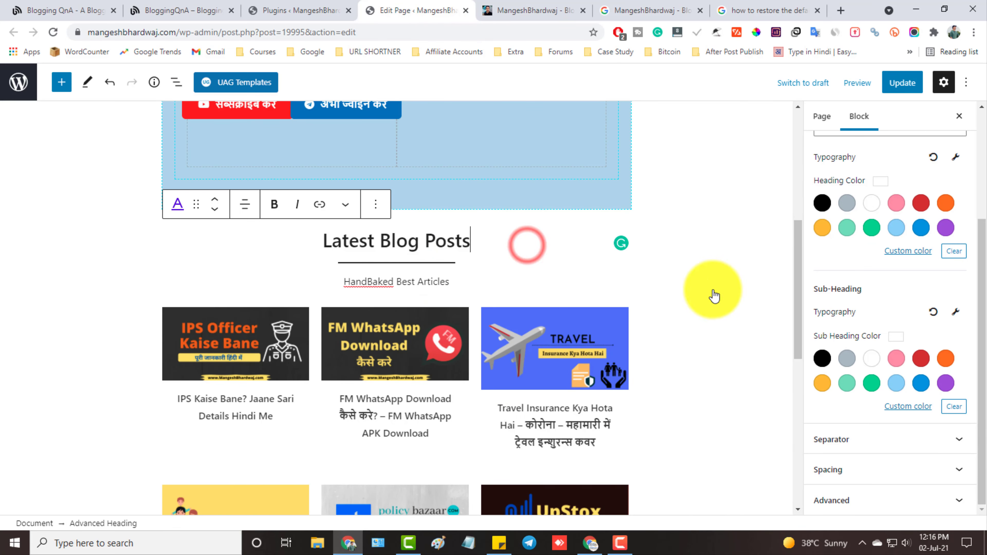
click(859, 477)
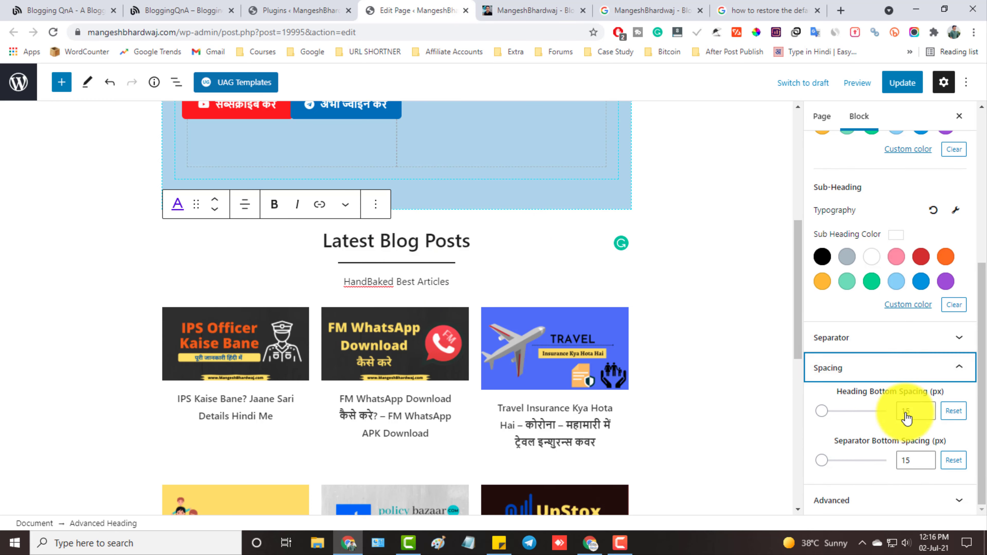
click(685, 195)
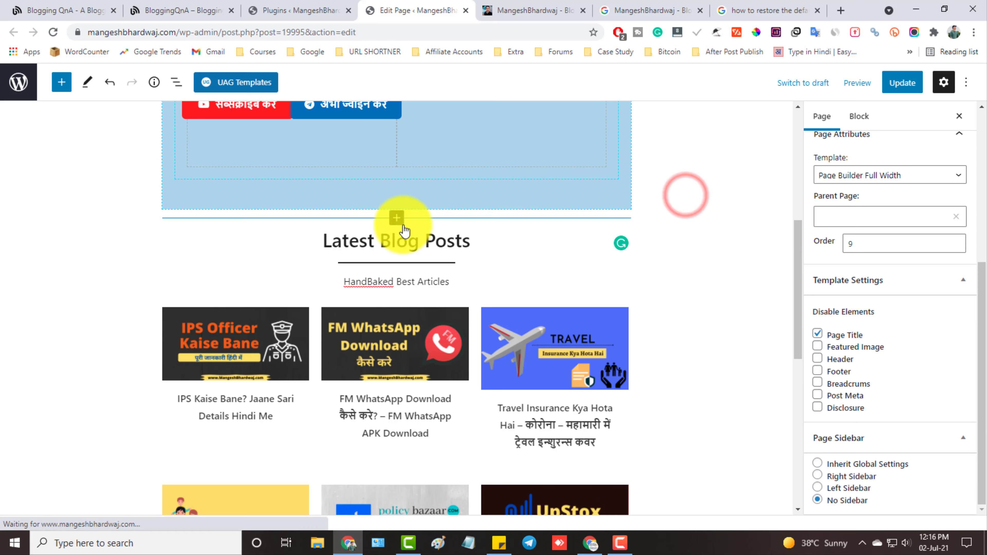
Insert a Spacer block between the blue section and the Latest Blog Posts heading and set its height to 55 pixels.
click(395, 218)
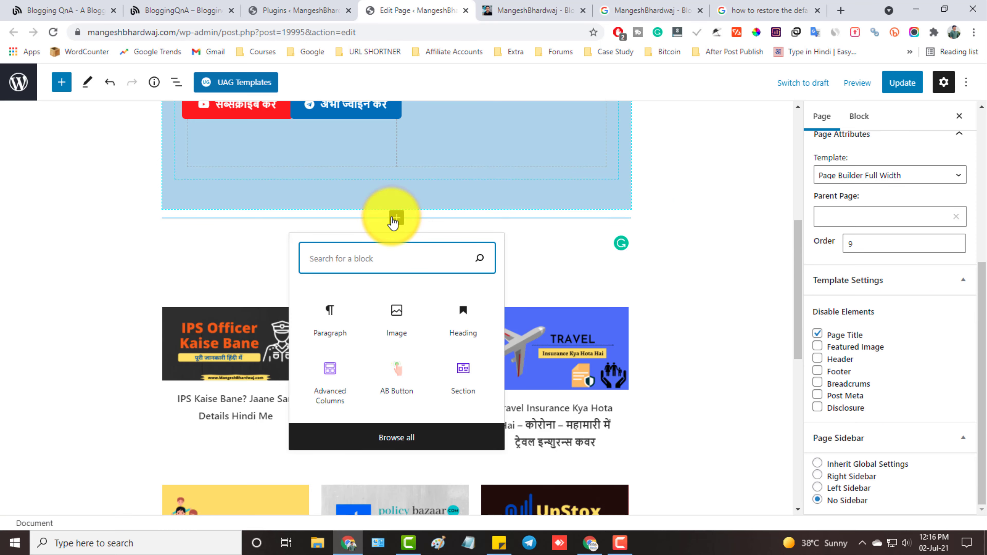
text(spac)
click(330, 311)
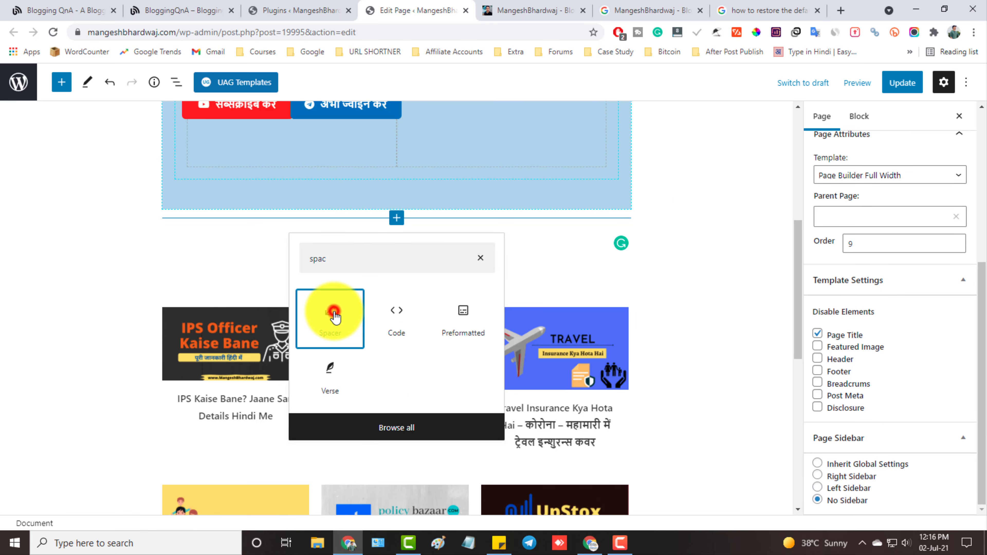
drag(403, 291, 402, 260)
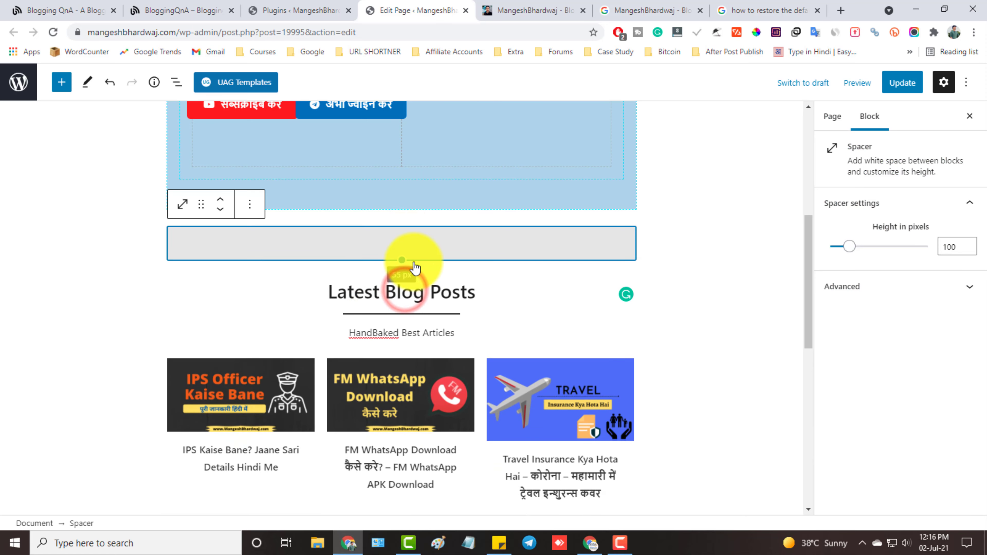
Update the page, reload the published homepage and check the spacing and width of the Latest Blog Posts grid.
click(892, 87)
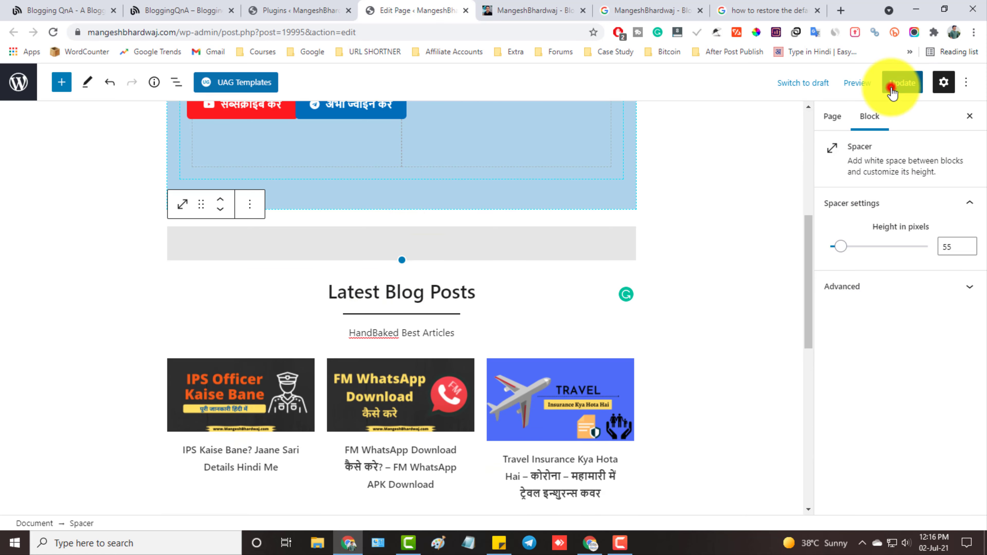
click(549, 6)
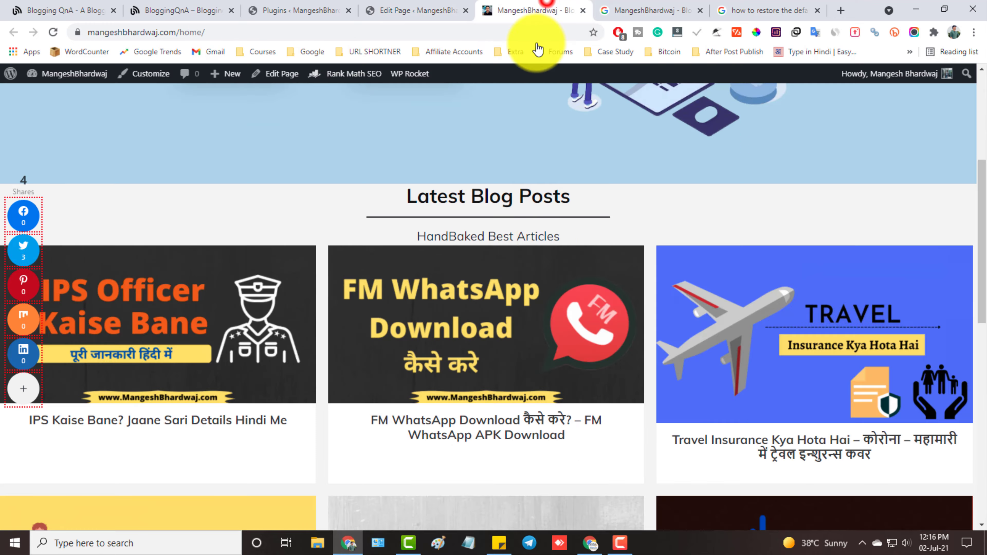
key(F5)
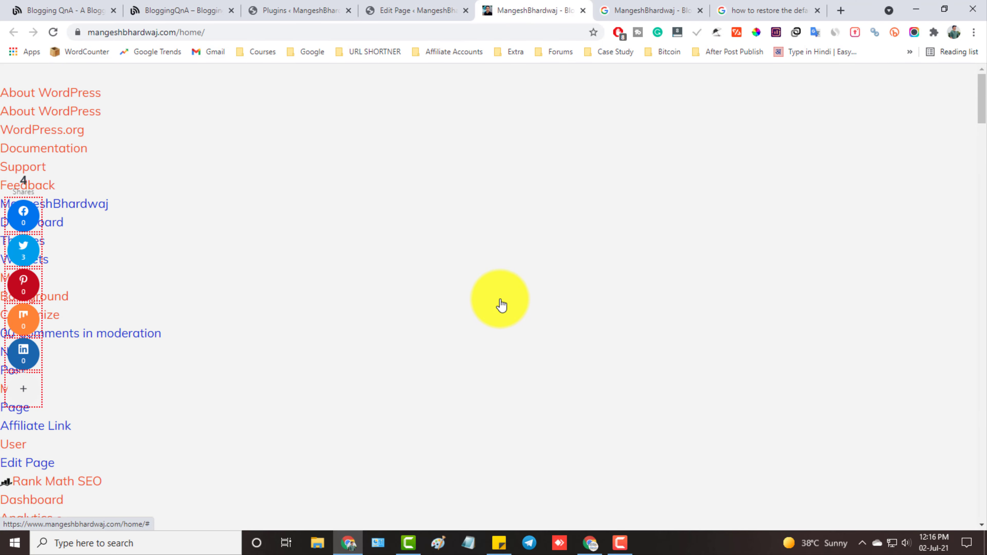
scroll(459, 177, down, 5)
scroll(459, 178, down, 5)
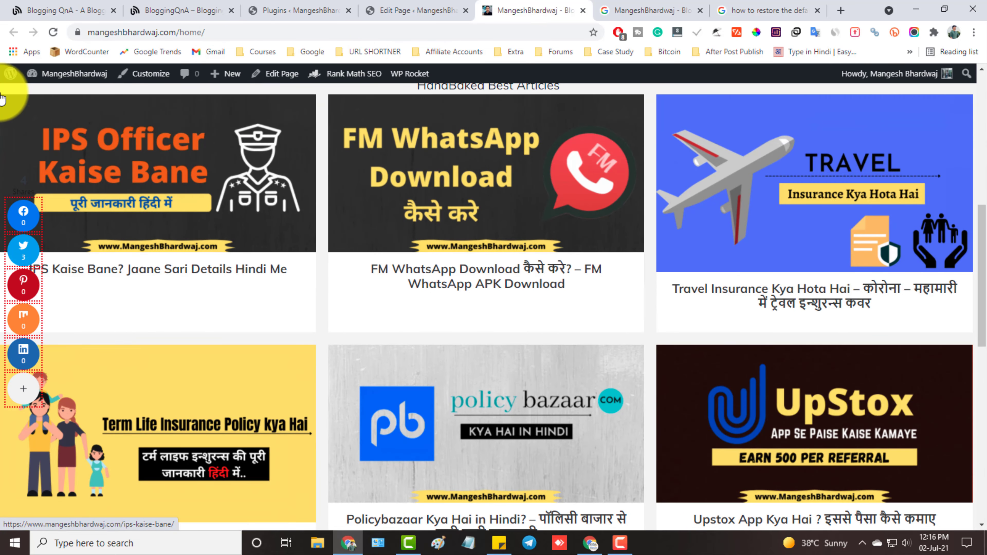
drag(3, 93, 956, 549)
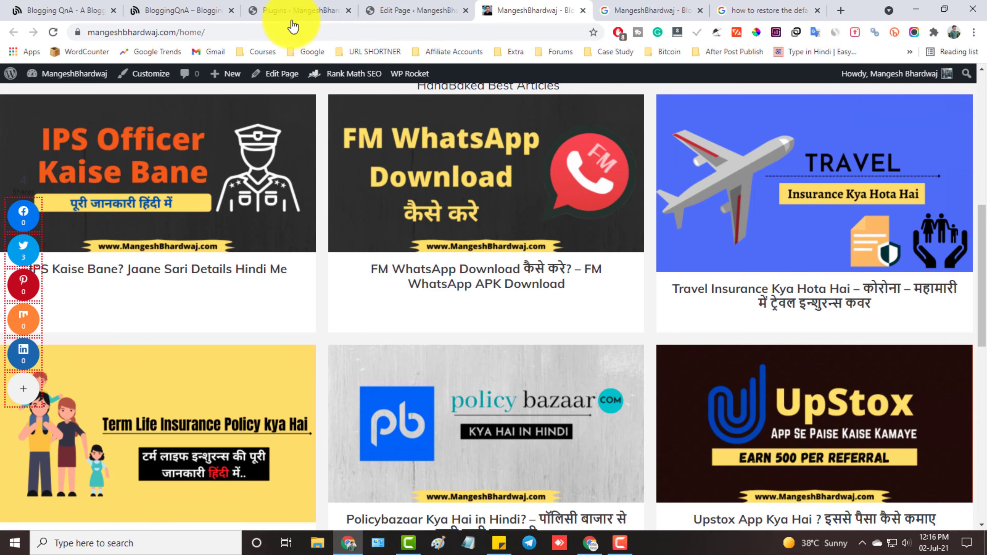
Close the BloggingQnA deals tab and compare BloggingQnA's Latest Articles section with the published homepage.
click(137, 5)
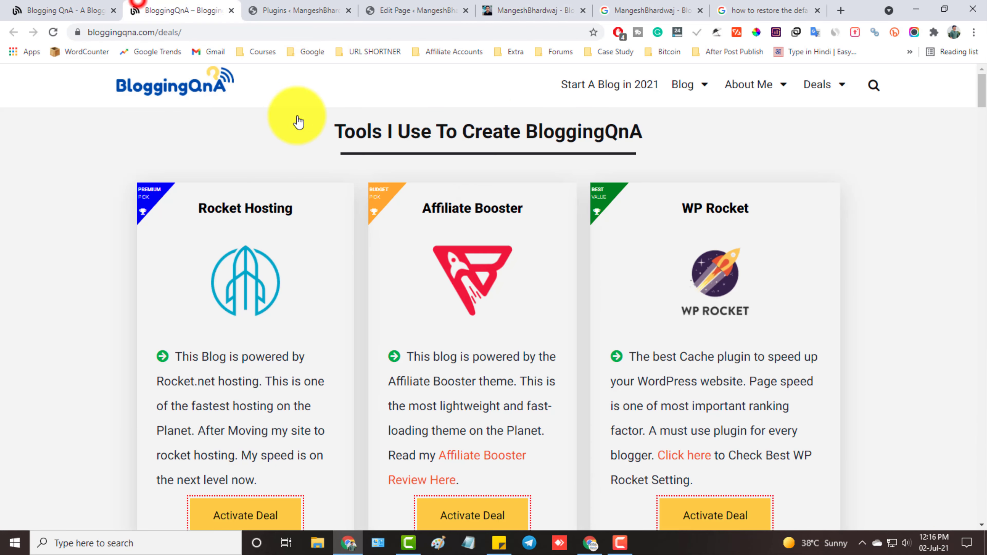
click(14, 4)
click(231, 10)
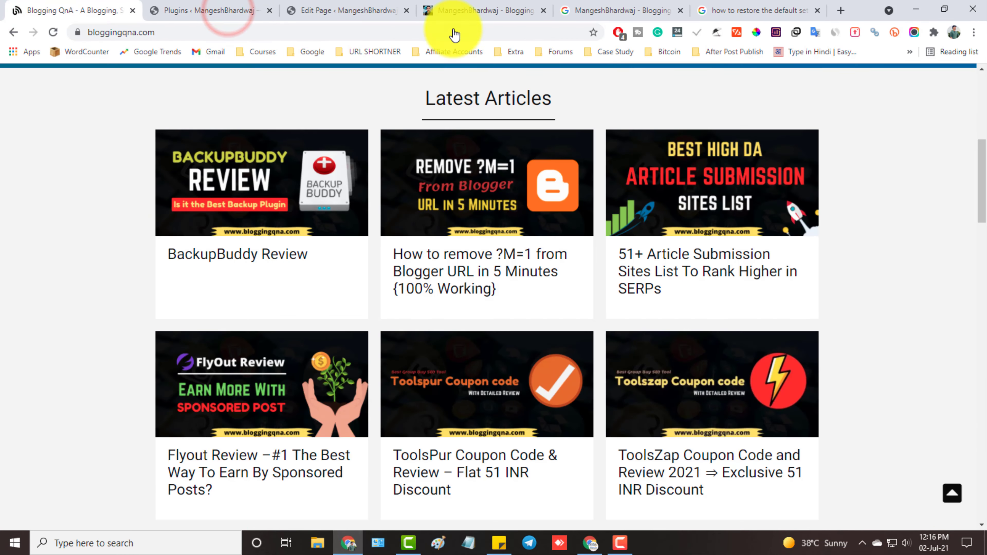
click(484, 10)
scroll(613, 397, up, 8)
In the page editor, insert a Section block between the spacer and the Latest Blog Posts heading.
click(363, 8)
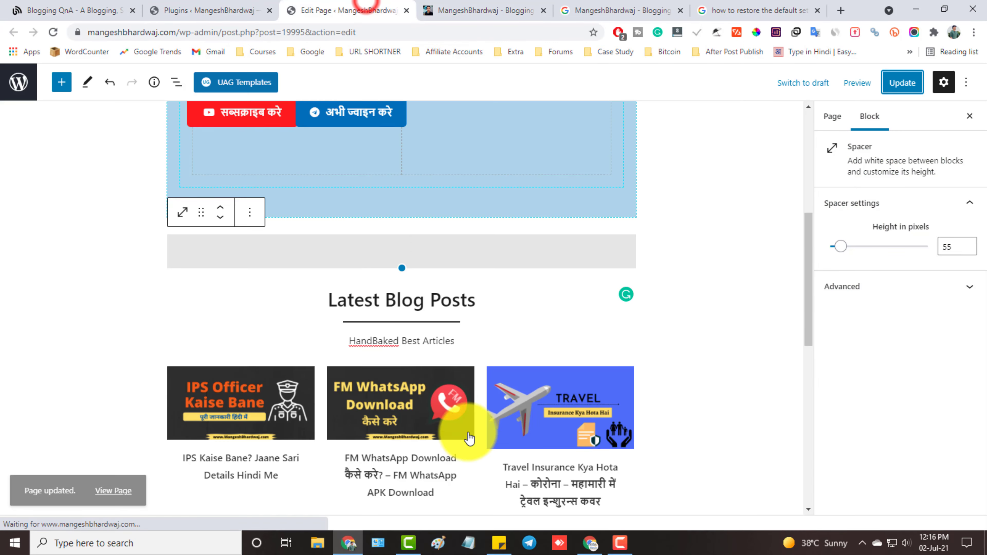
scroll(469, 438, up, 8)
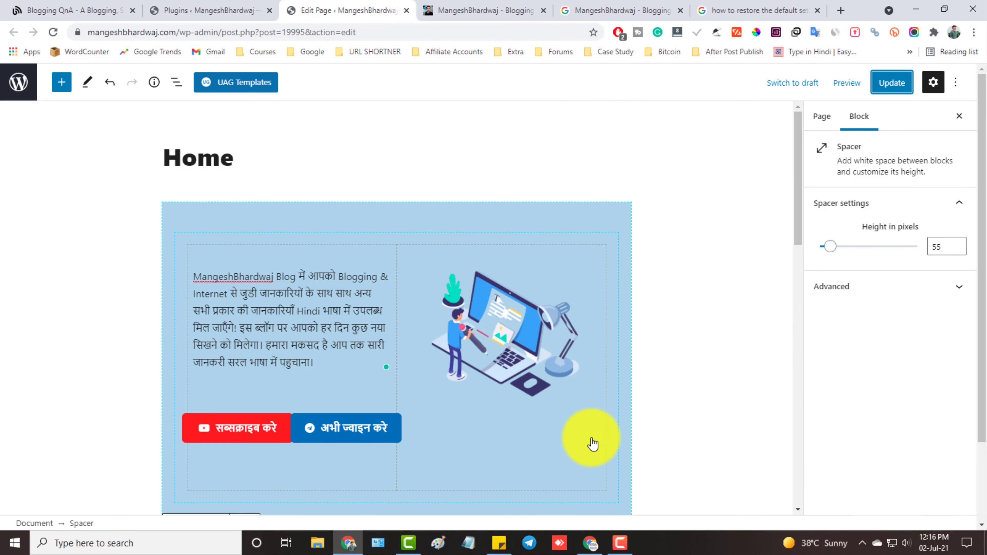
scroll(690, 405, down, 10)
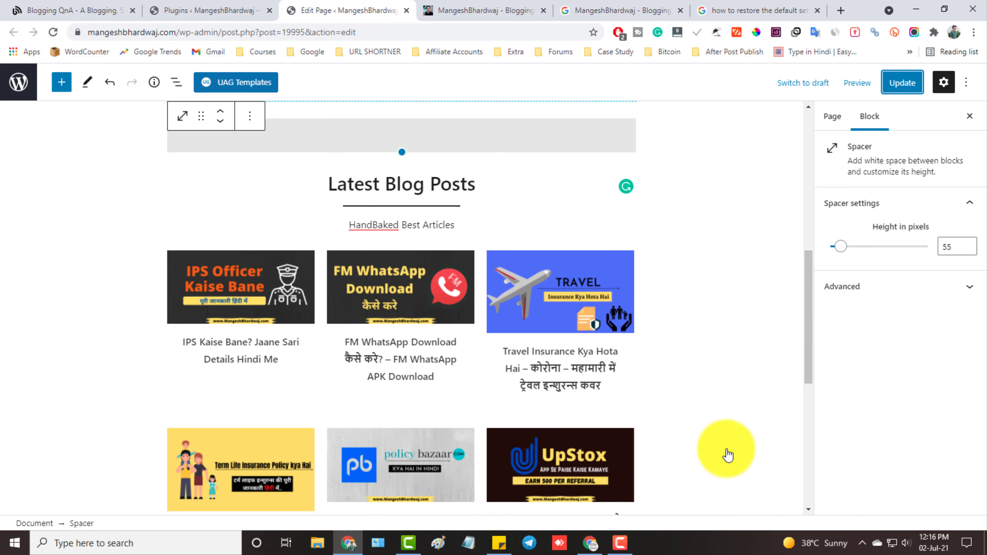
scroll(728, 455, up, 1)
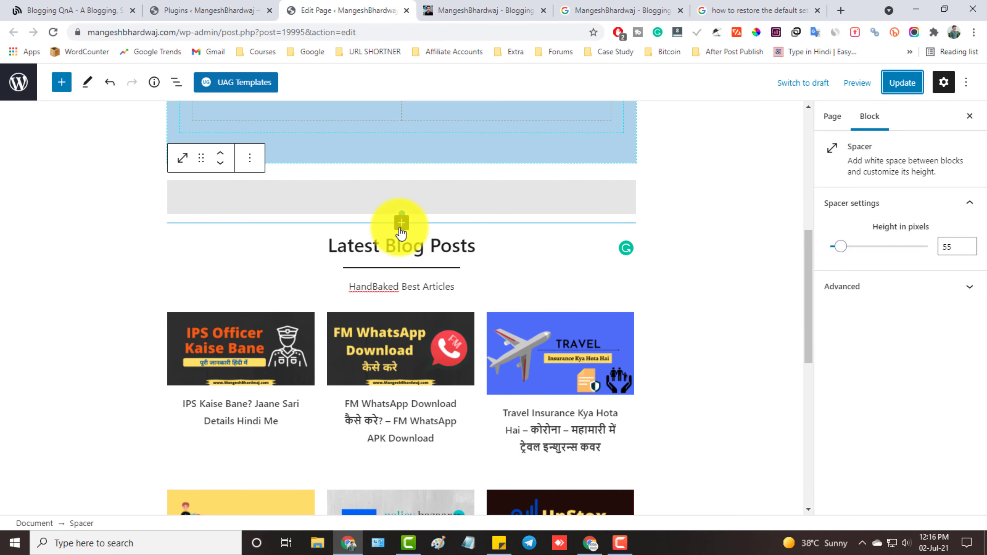
click(401, 230)
text(sec)
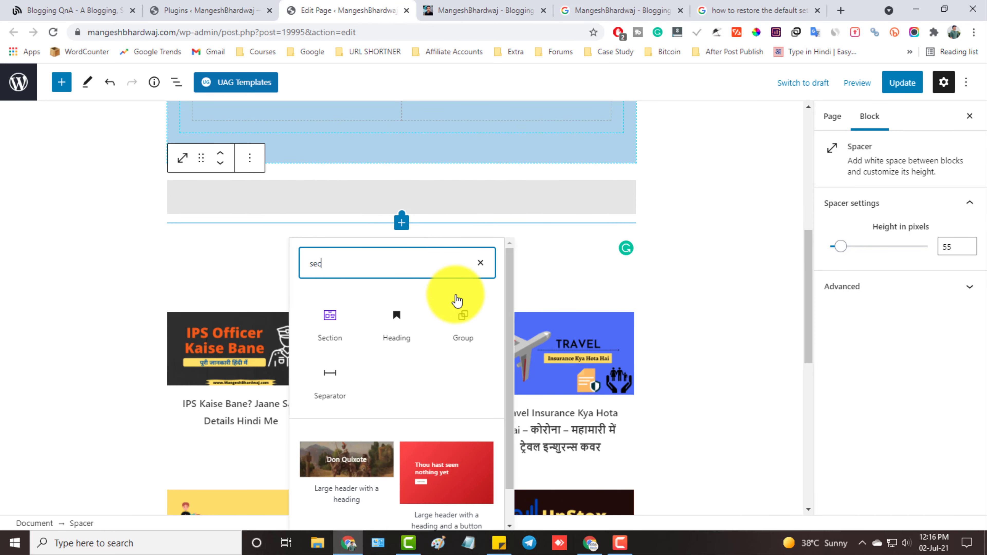
click(334, 334)
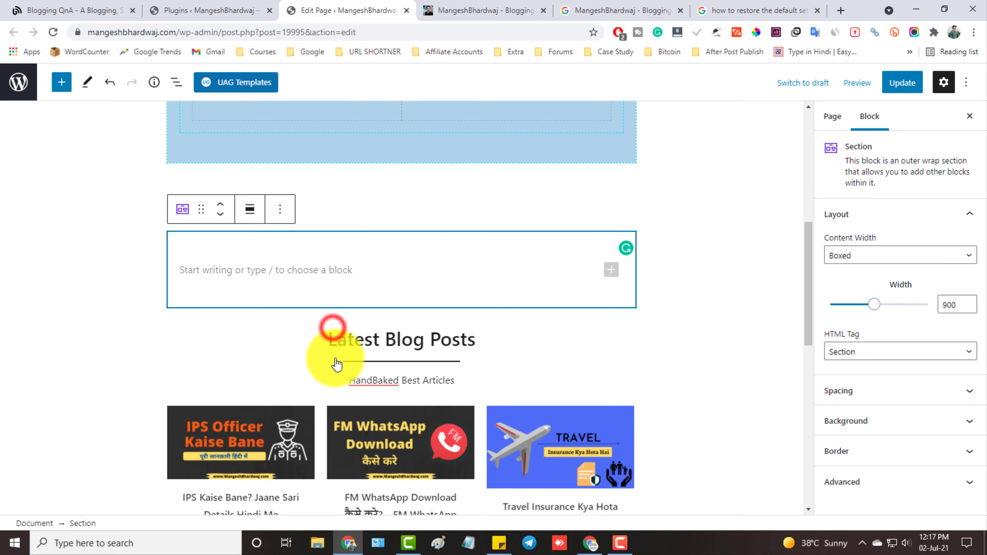
Set the new section's content width to Full Width and its inner width to 1300 px.
click(897, 260)
click(883, 282)
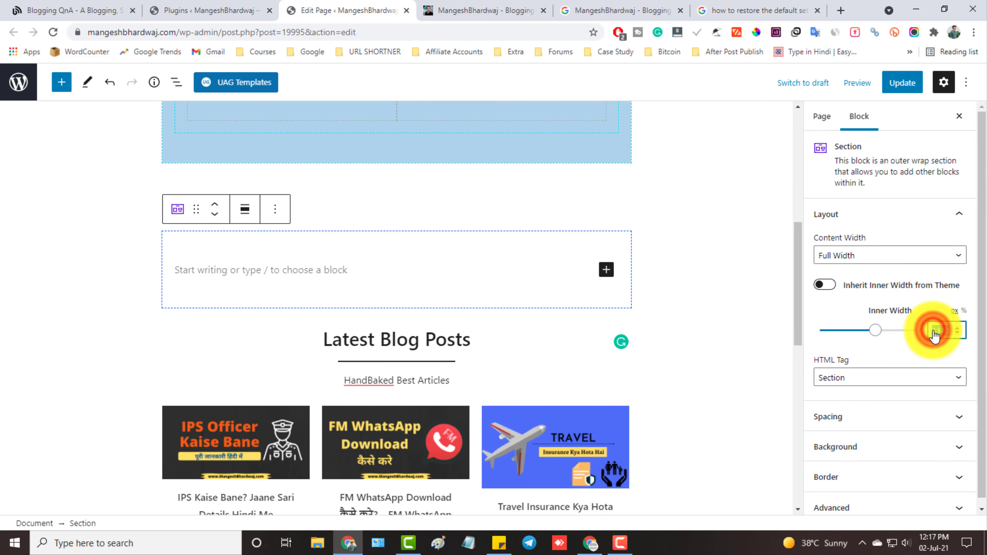
key(BackSpace)
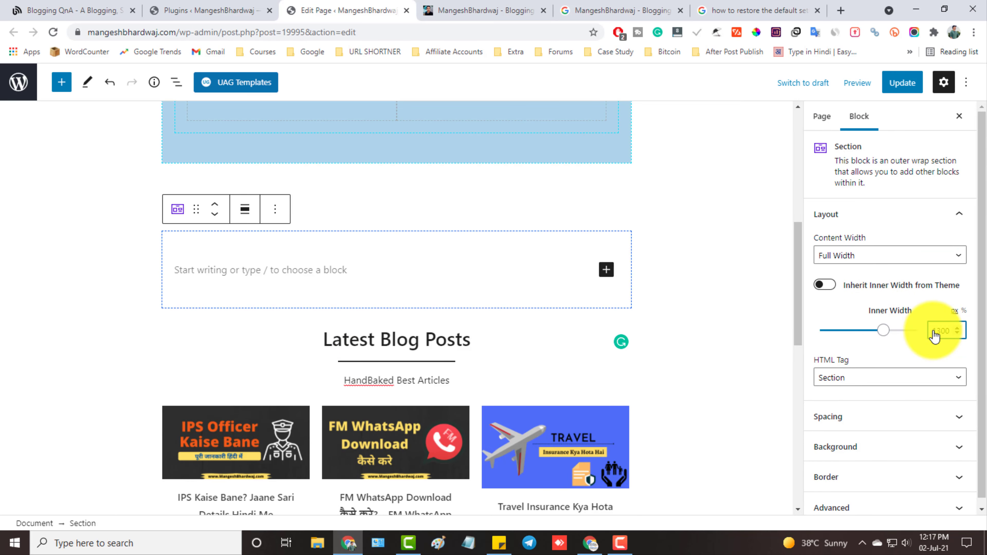
Add empty paragraphs inside the new section and move the Latest Blog Posts heading into it above them.
click(457, 273)
key(Return)
key(Return)
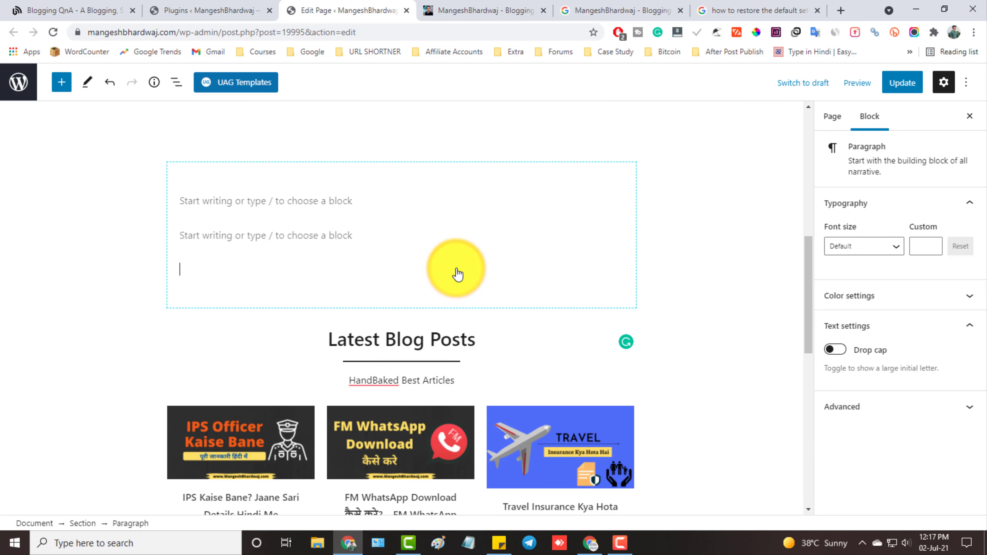
click(260, 349)
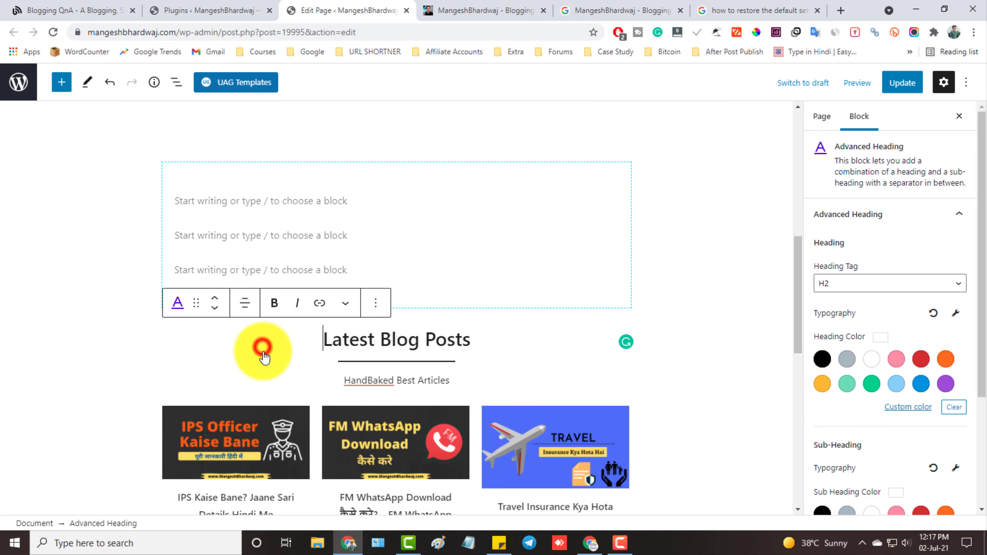
drag(196, 303, 291, 309)
scroll(324, 352, down, 4)
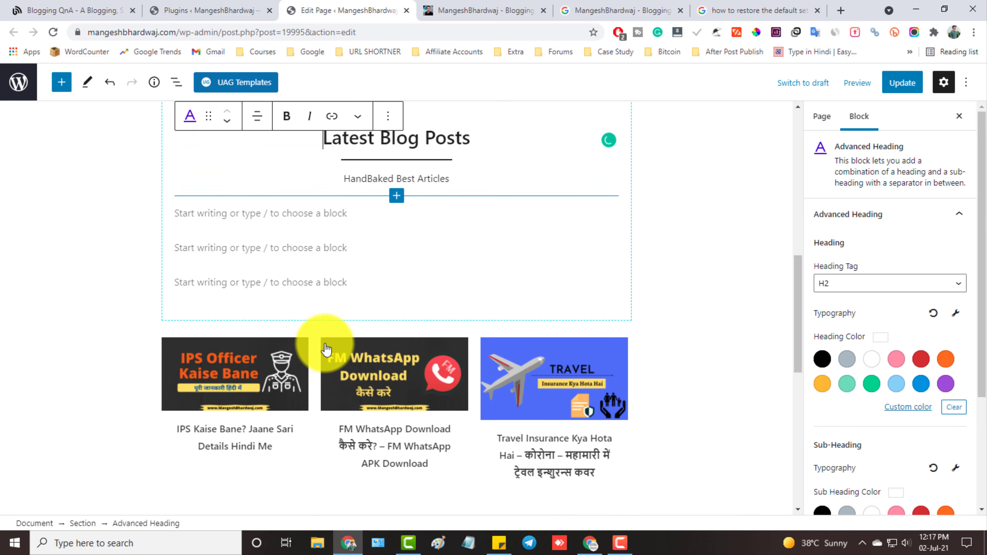
Move the Post Grid block into the new section, below the Latest Blog Posts heading.
click(415, 348)
drag(197, 327, 345, 266)
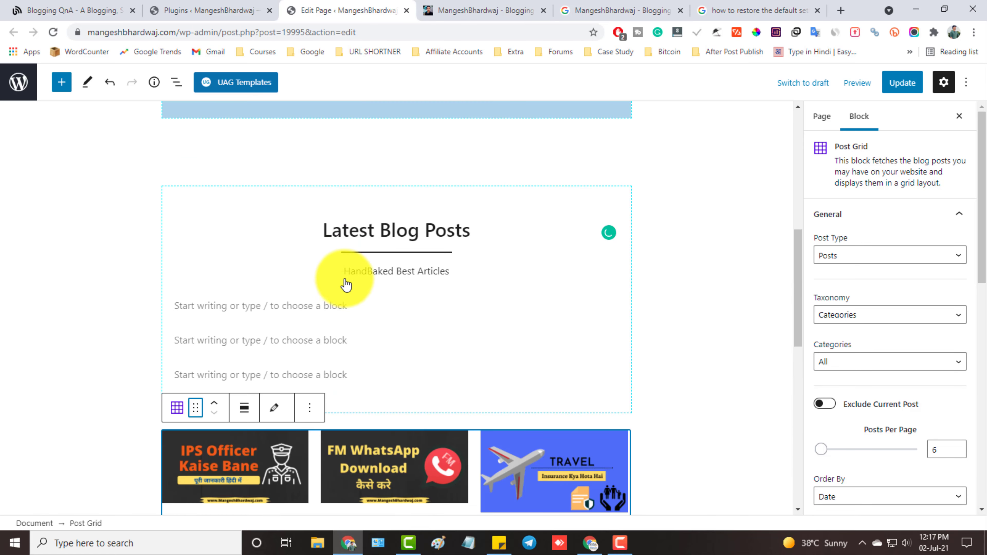
drag(197, 410, 313, 359)
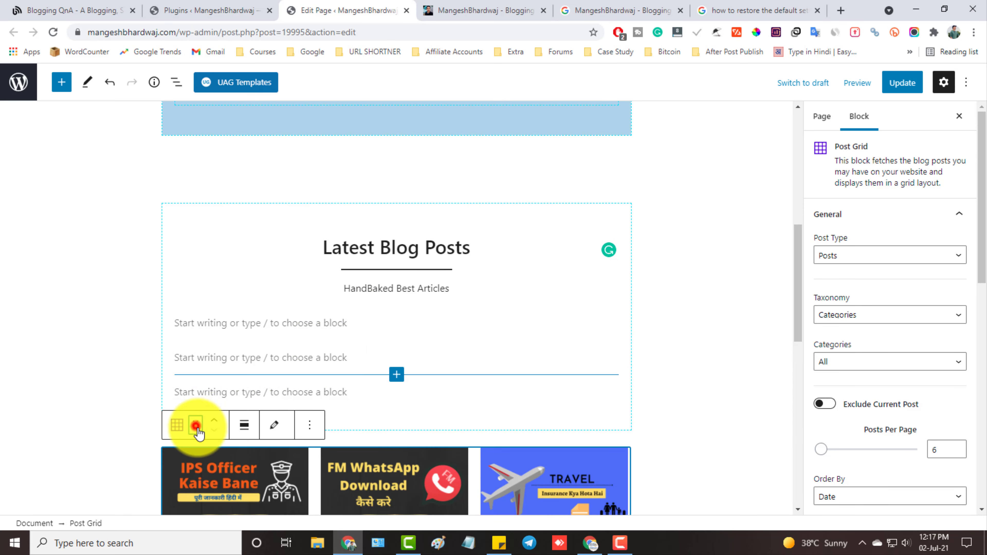
drag(197, 433, 341, 396)
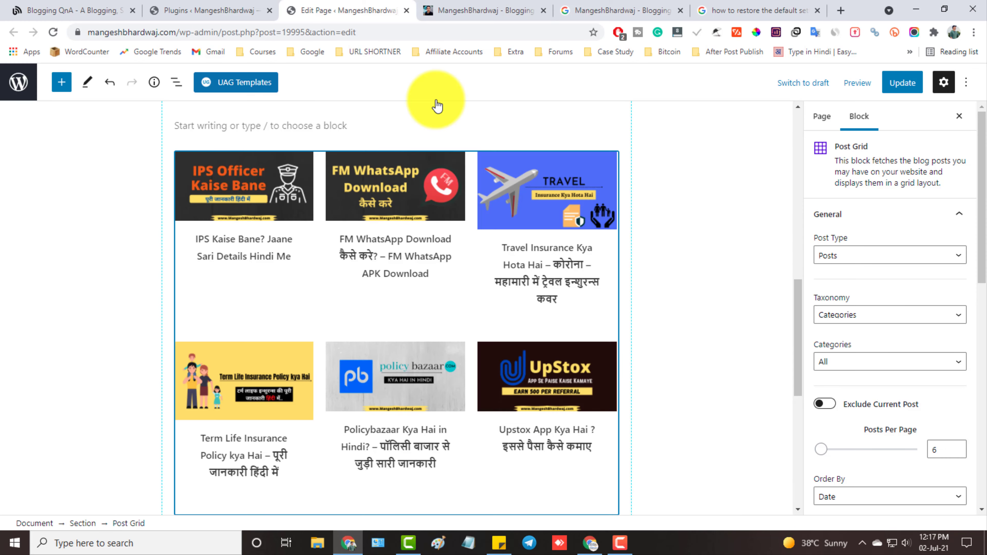
Delete the leftover empty paragraphs around the post grid inside the section.
scroll(419, 305, down, 8)
click(367, 280)
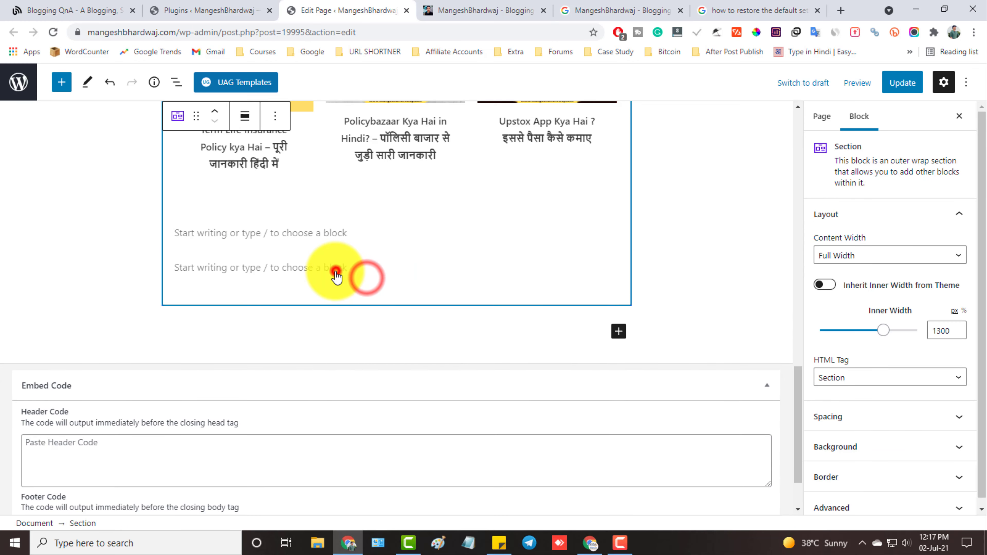
click(335, 269)
scroll(363, 271, up, 8)
scroll(374, 311, up, 2)
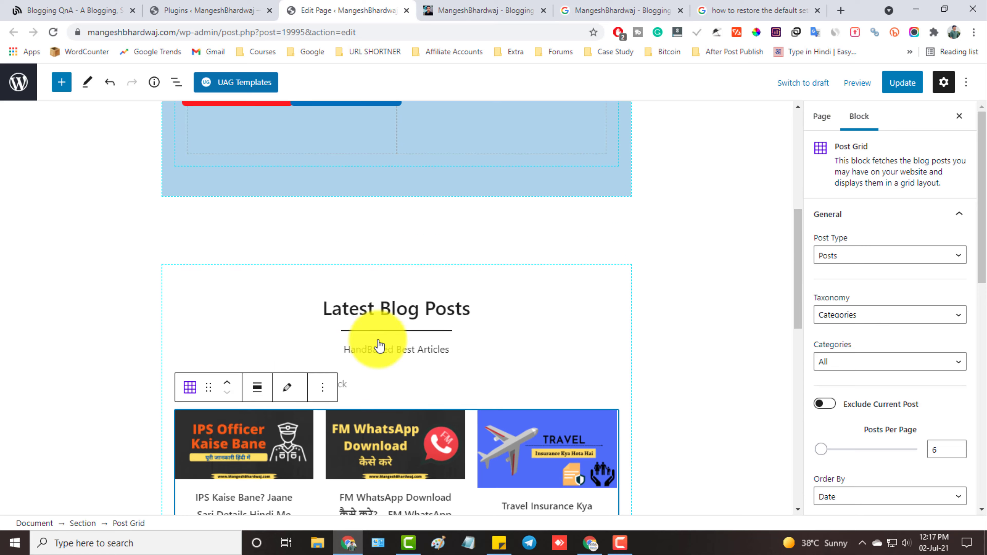
click(379, 391)
key(BackSpace)
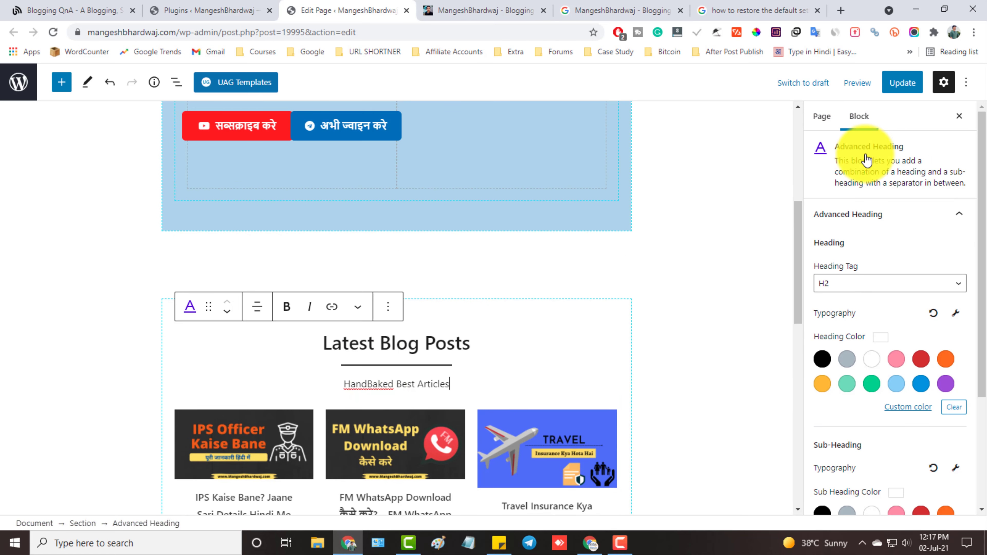
Reload the published homepage and check the layout of its intro and Latest Blog Posts sections.
click(529, 6)
scroll(440, 428, down, 8)
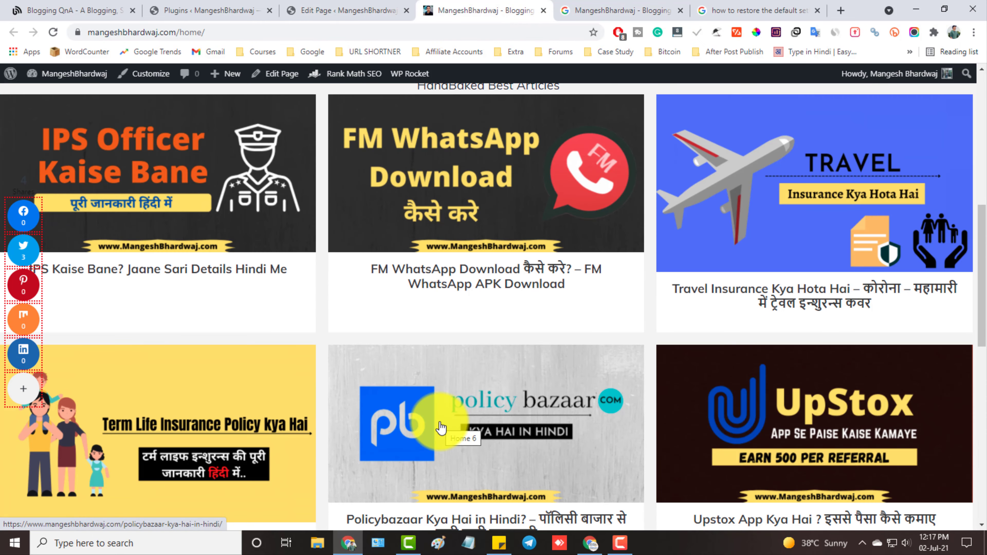
click(441, 426)
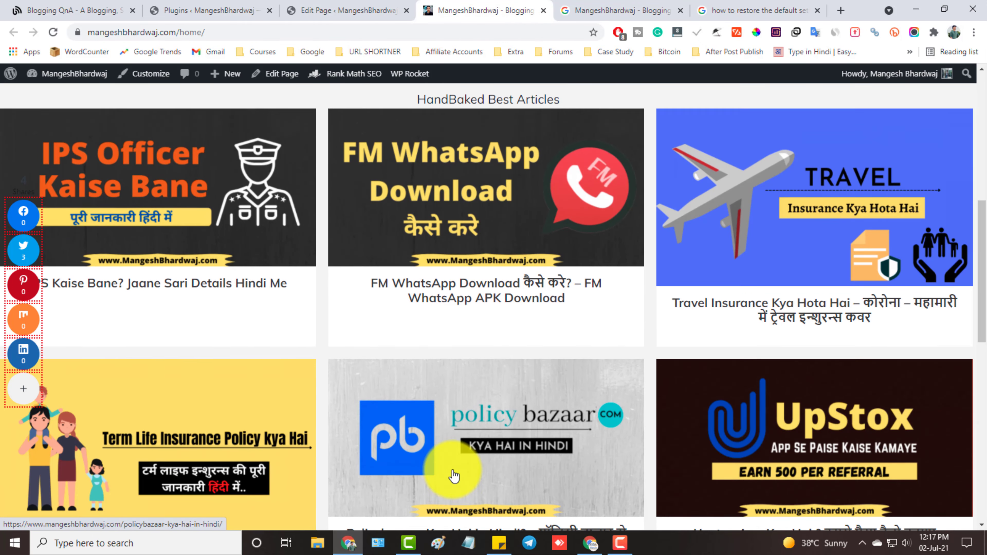
scroll(443, 428, up, 3)
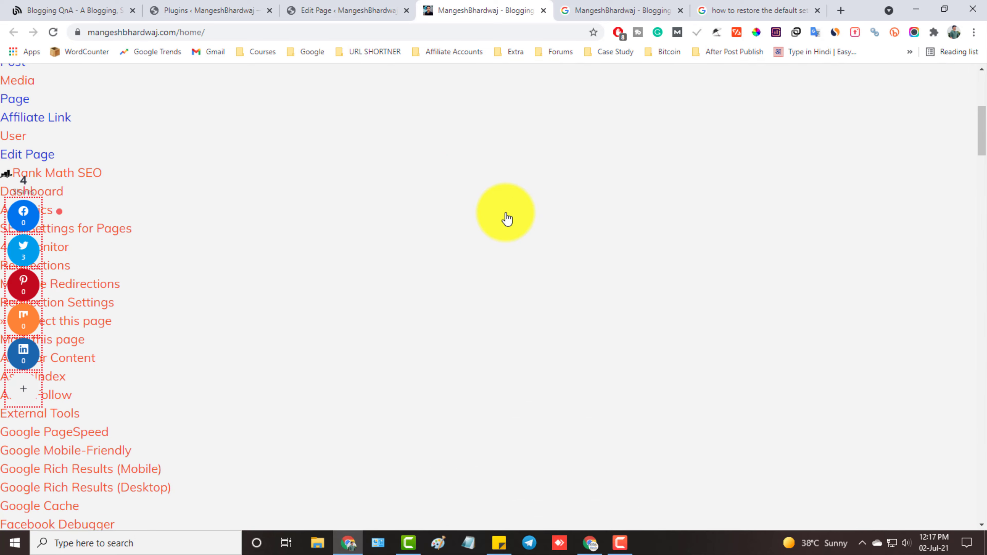
scroll(508, 219, up, 8)
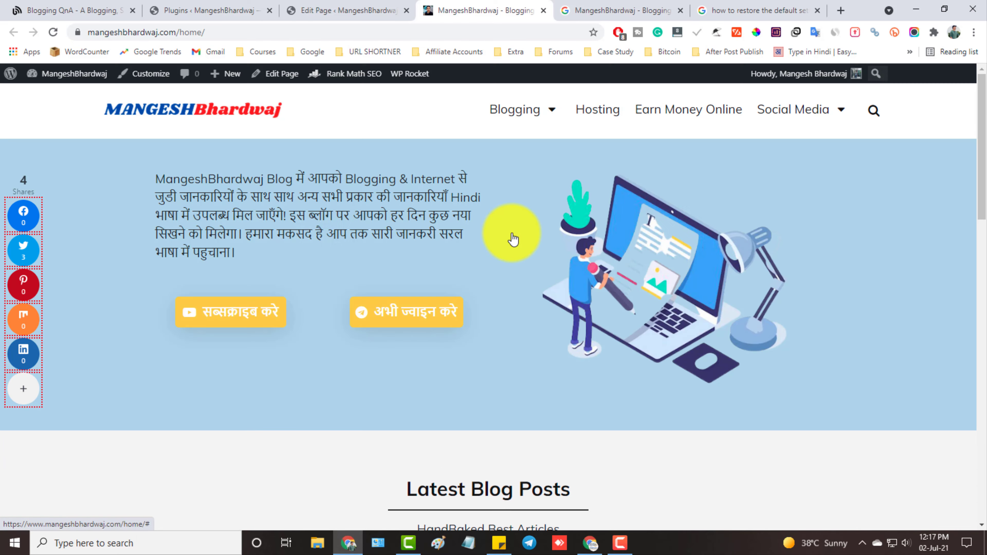
Set the inner width of the Latest Blog Posts section to 1100 px and update the page.
scroll(509, 230, down, 10)
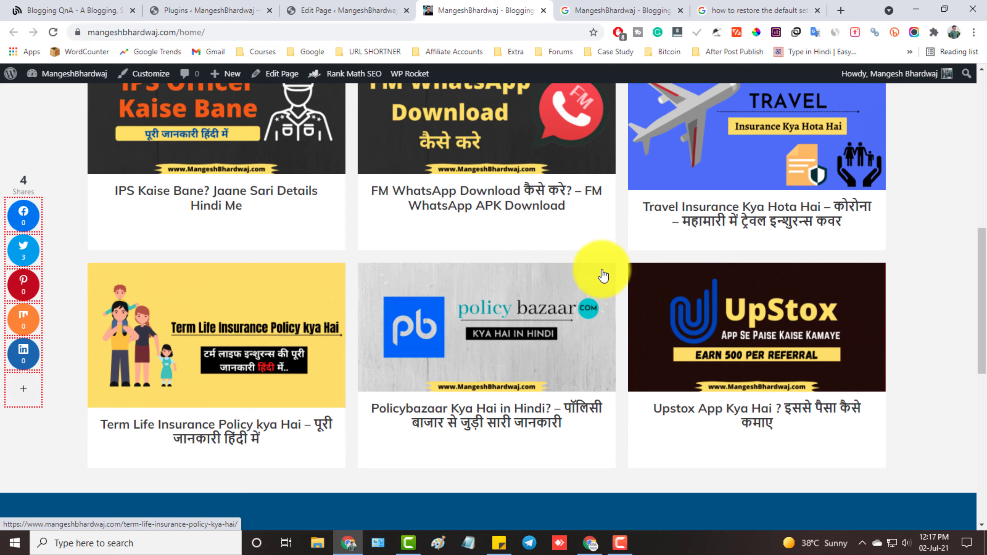
scroll(660, 280, up, 2)
scroll(521, 318, up, 3)
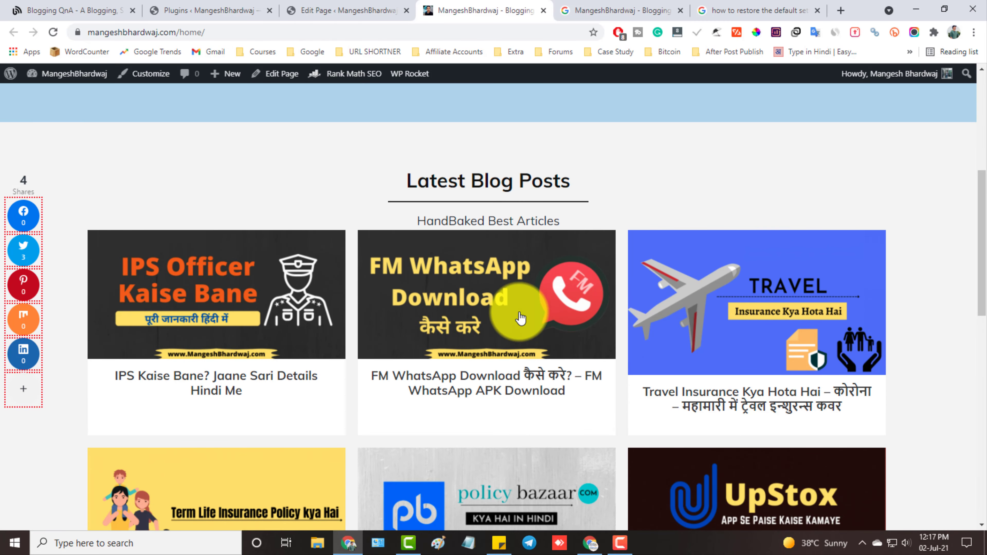
click(323, 9)
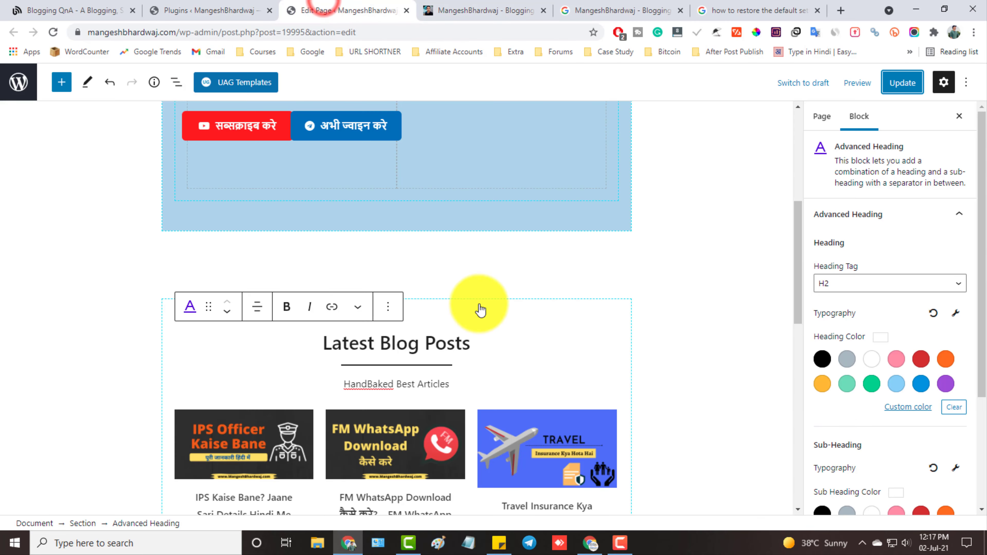
scroll(480, 311, up, 2)
scroll(576, 252, down, 3)
click(603, 238)
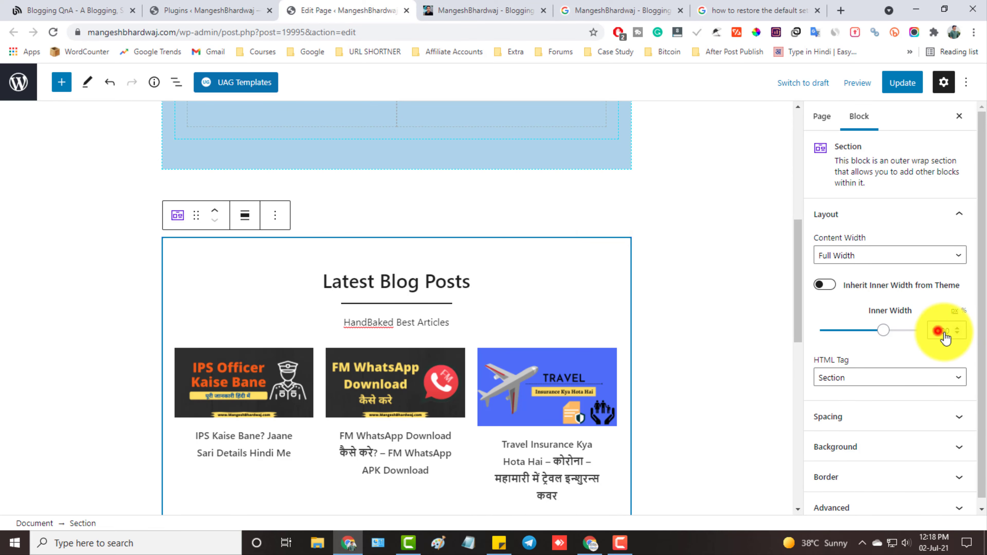
drag(941, 331, 967, 344)
text(100)
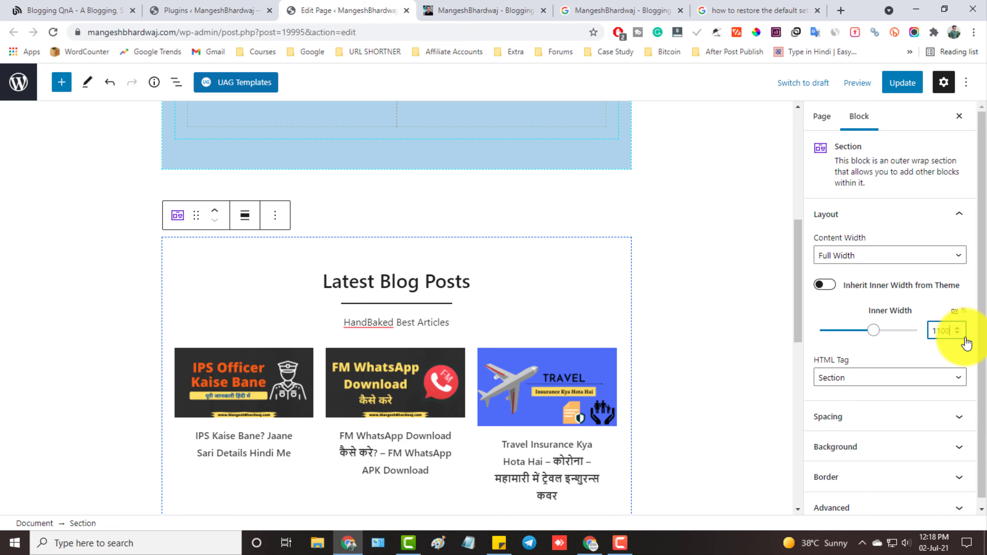
click(902, 88)
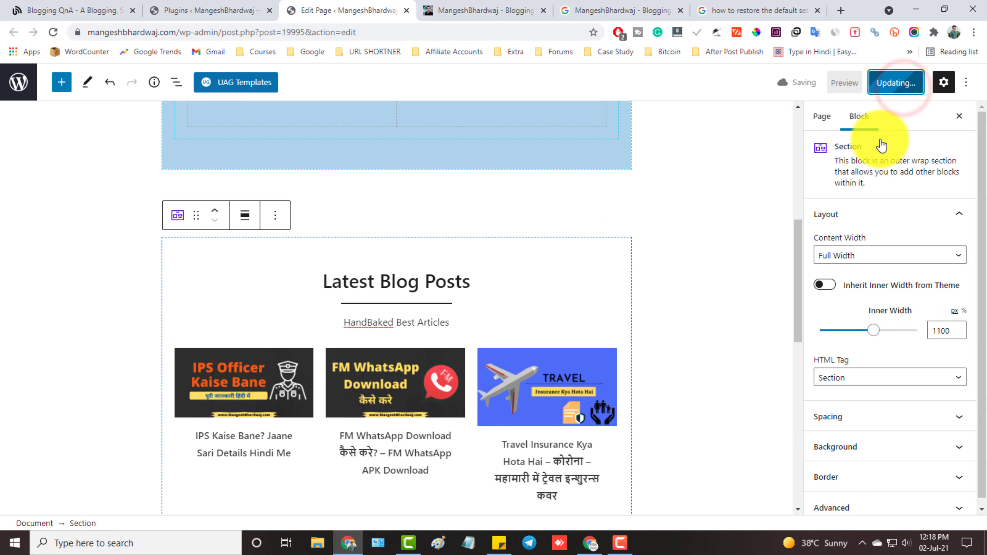
Check the width and spacing of the Latest Blog Posts section on the reloaded published homepage.
click(517, 8)
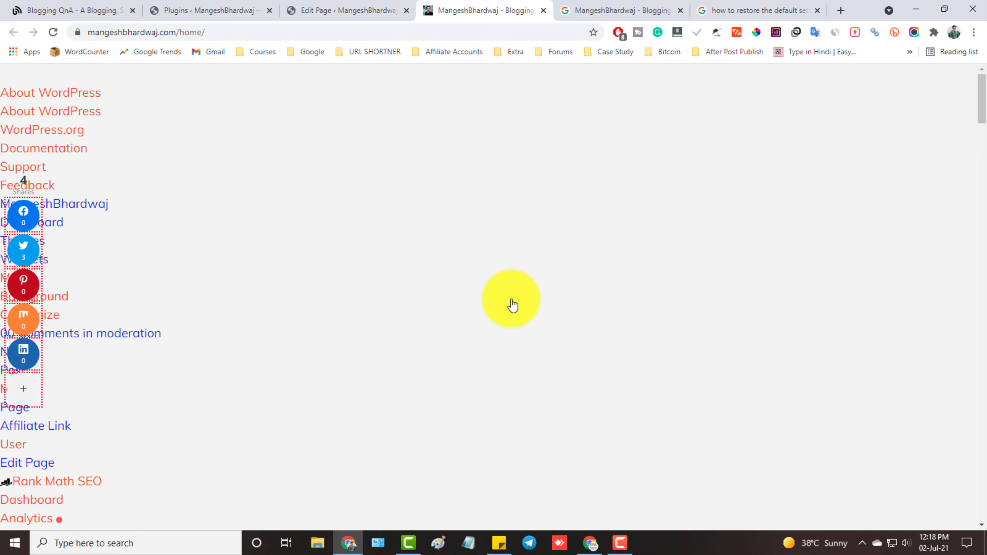
scroll(511, 297, down, 6)
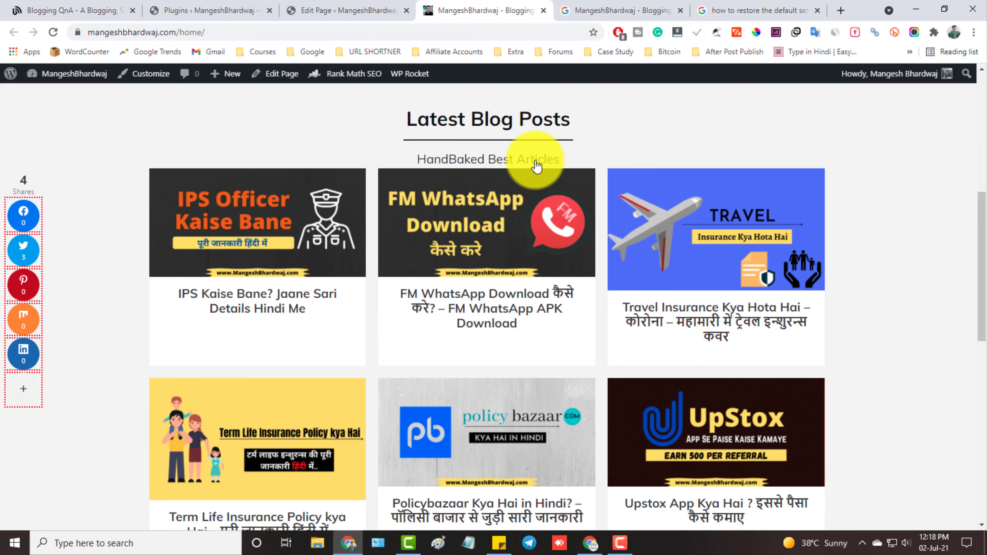
scroll(453, 200, up, 3)
scroll(453, 200, down, 11)
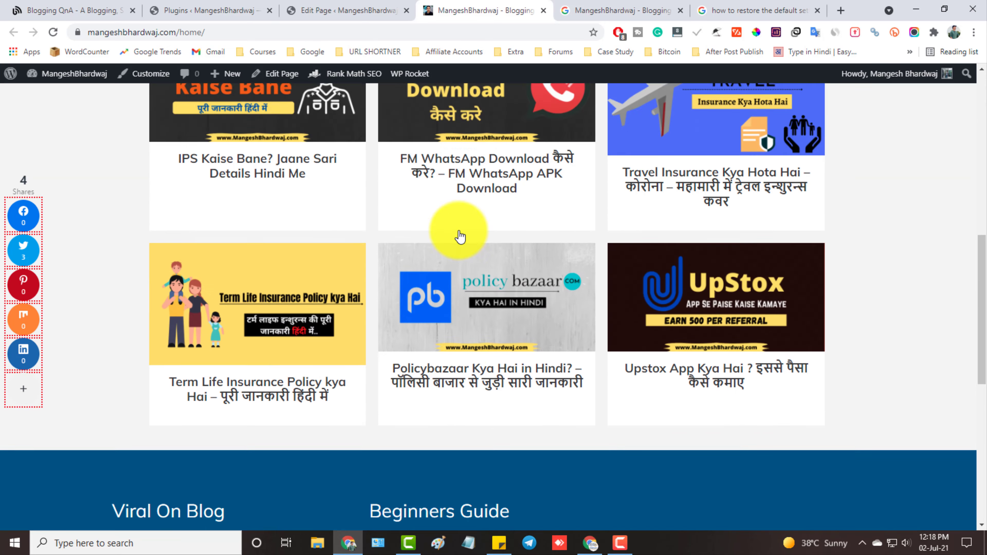
Copy the link address of the View All Posts button from the cached homepage.
click(628, 10)
scroll(485, 345, down, 6)
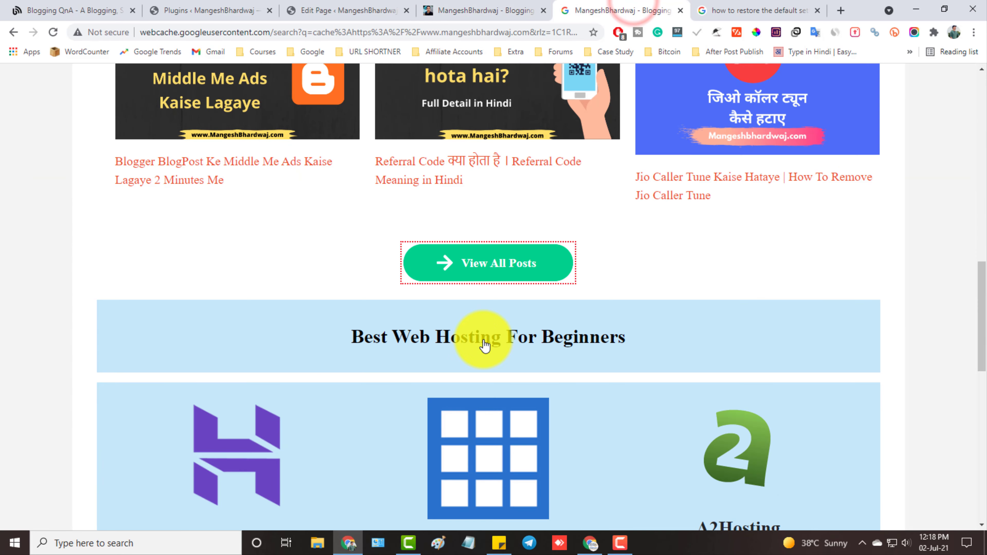
right_click(486, 262)
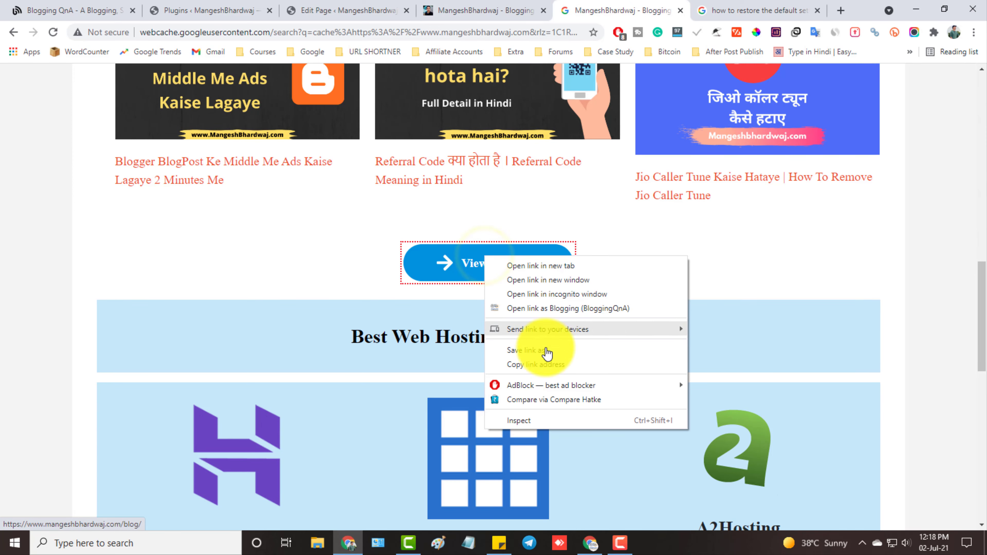
click(547, 362)
click(430, 10)
Return to the page editor and add an AB Button block below the post grid inside the section.
click(364, 10)
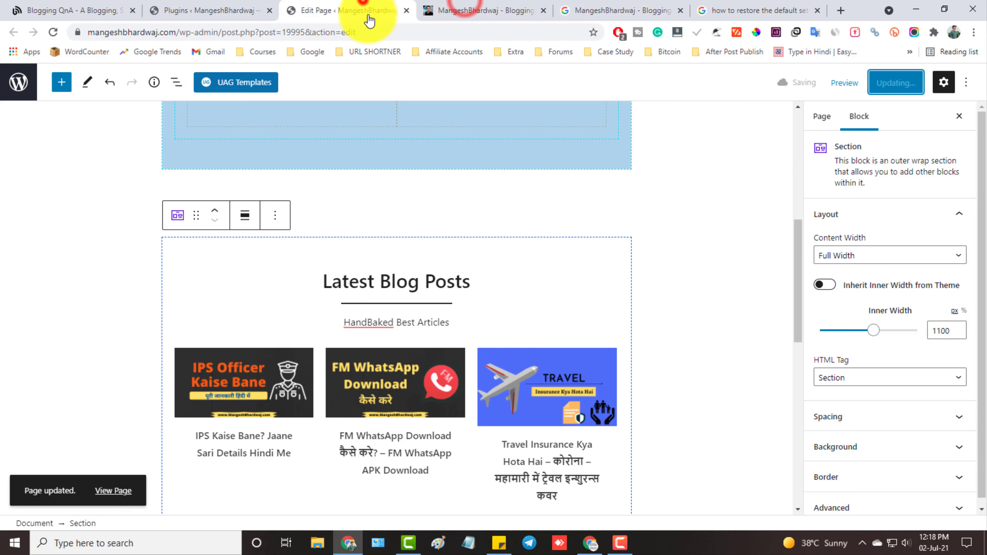
scroll(484, 327, down, 7)
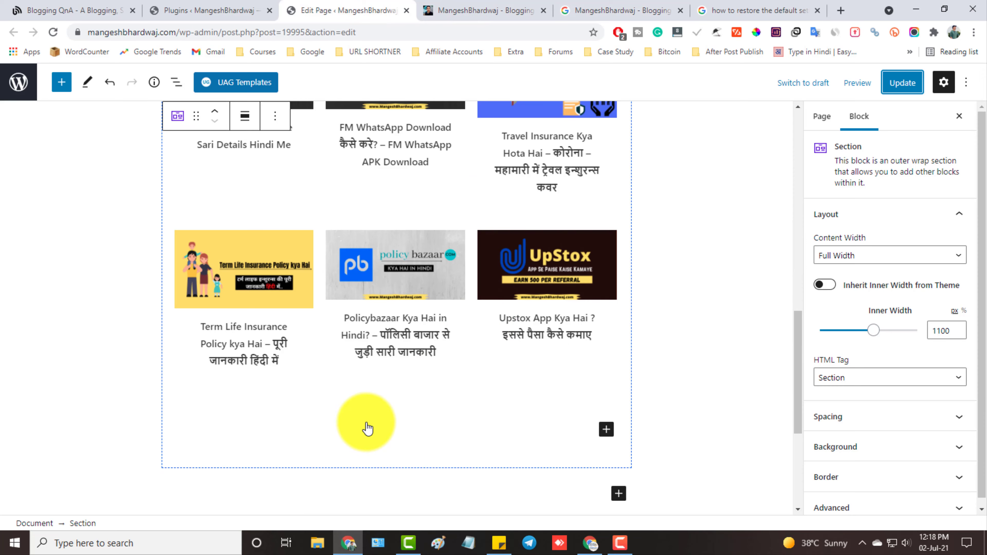
click(606, 429)
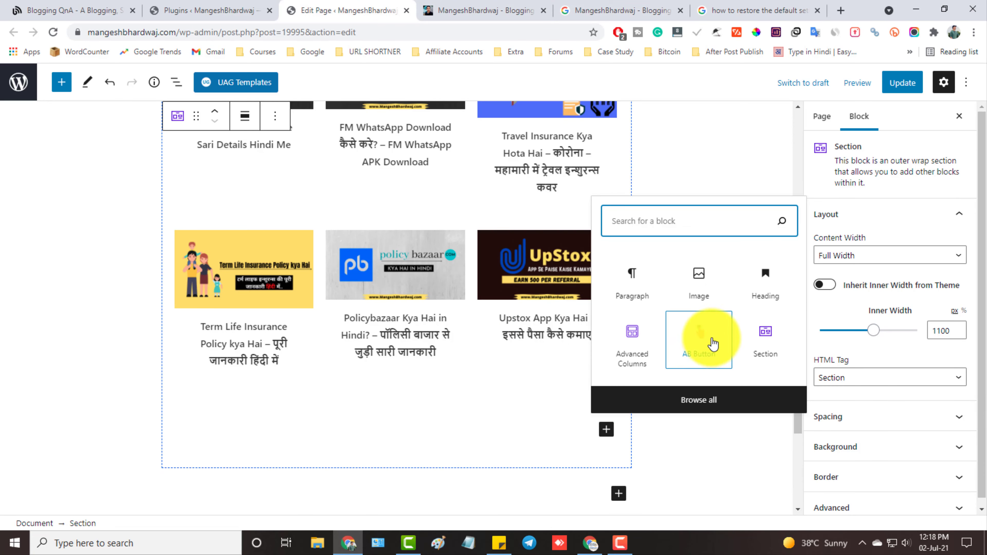
click(700, 334)
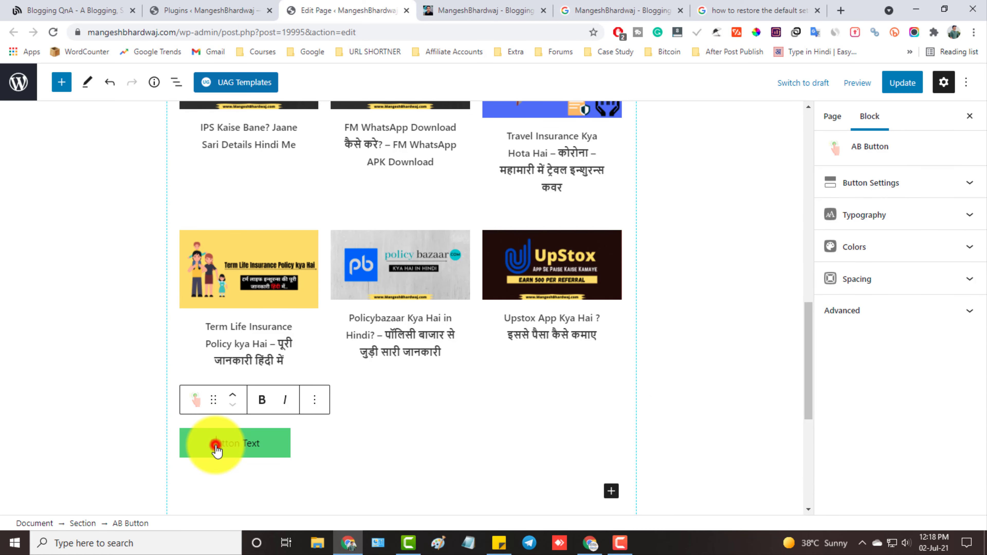
Label the new button "View All Posts" and make its text bold.
key(ctrl+z)
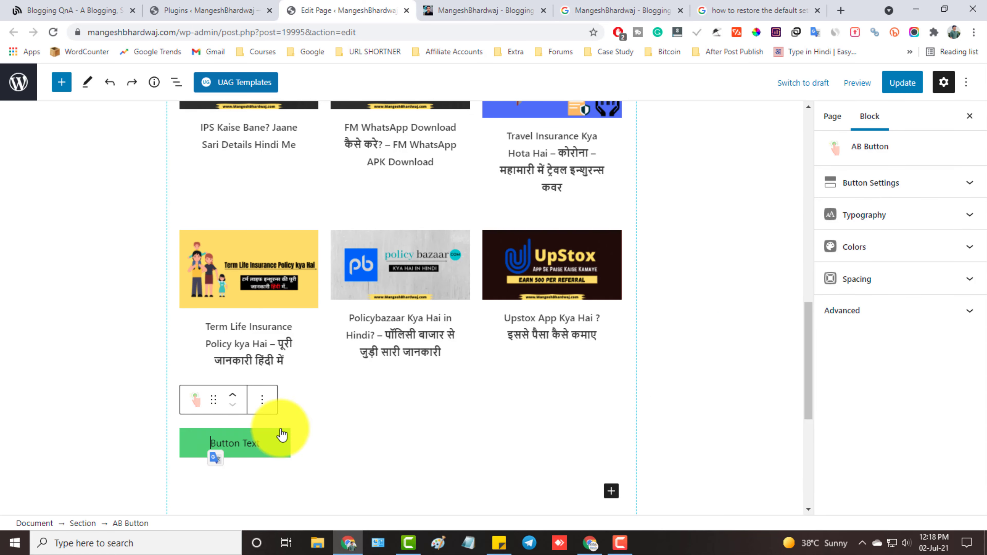
click(243, 444)
click(244, 444)
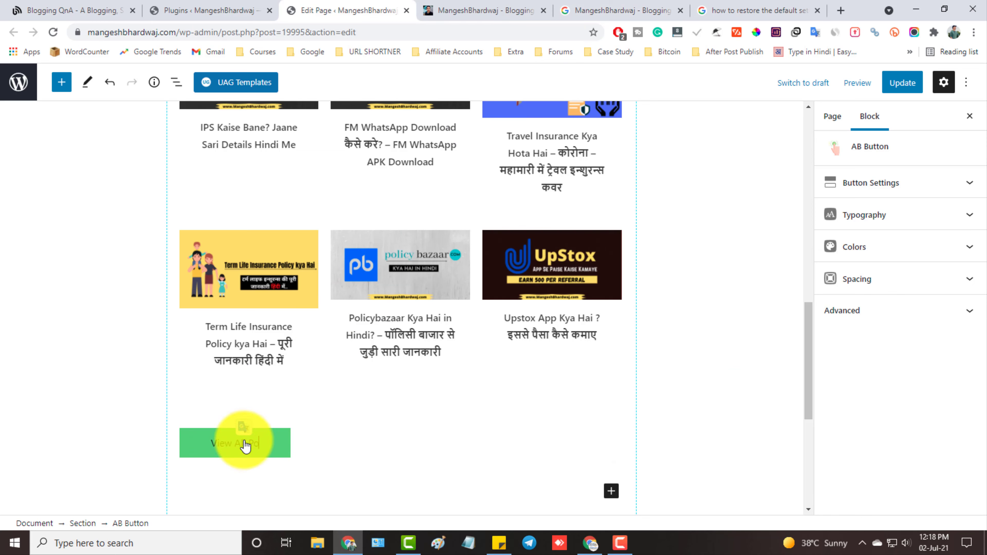
scroll(245, 447, up, 2)
click(244, 513)
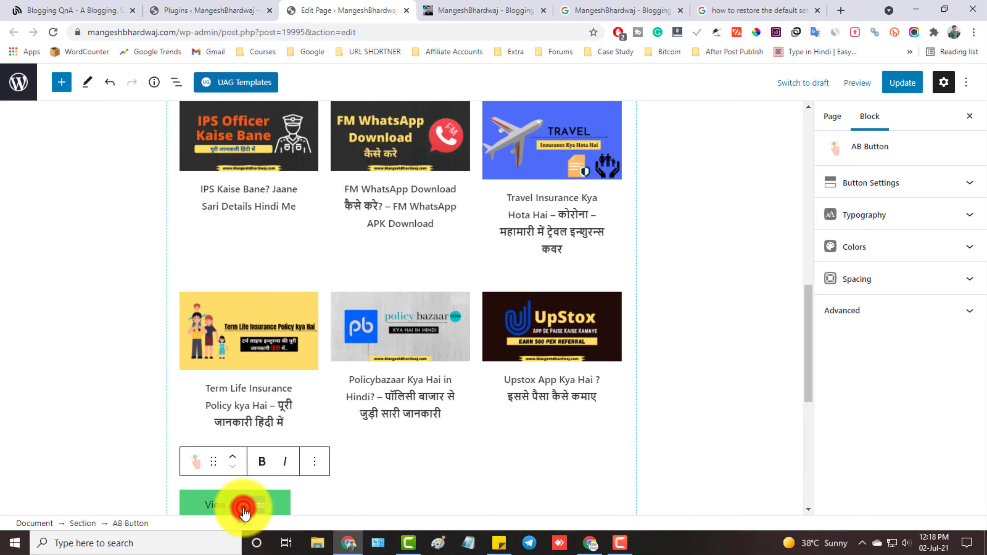
scroll(481, 430, down, 4)
Link the View All Posts button to the copied blog page URL and add a circled right-arrow icon.
click(918, 182)
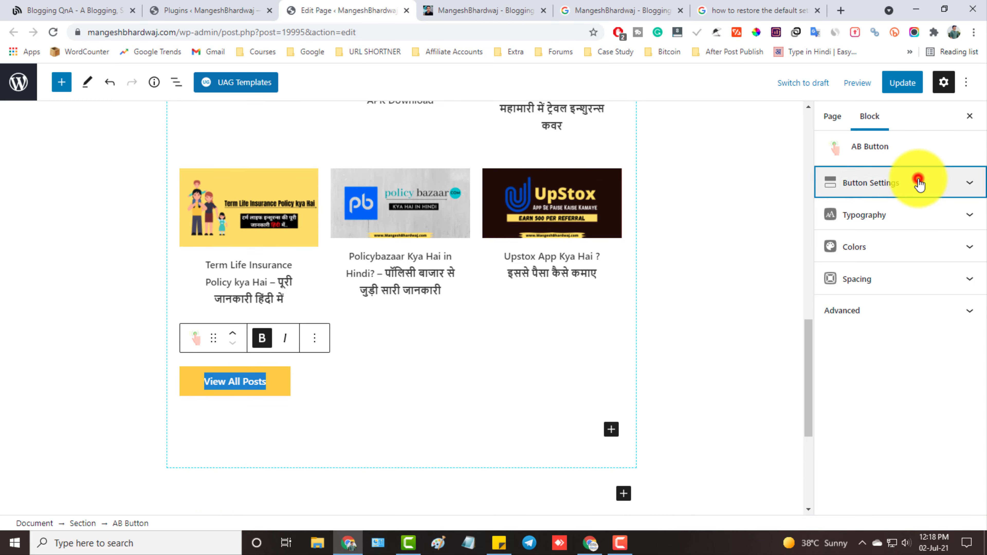
click(880, 229)
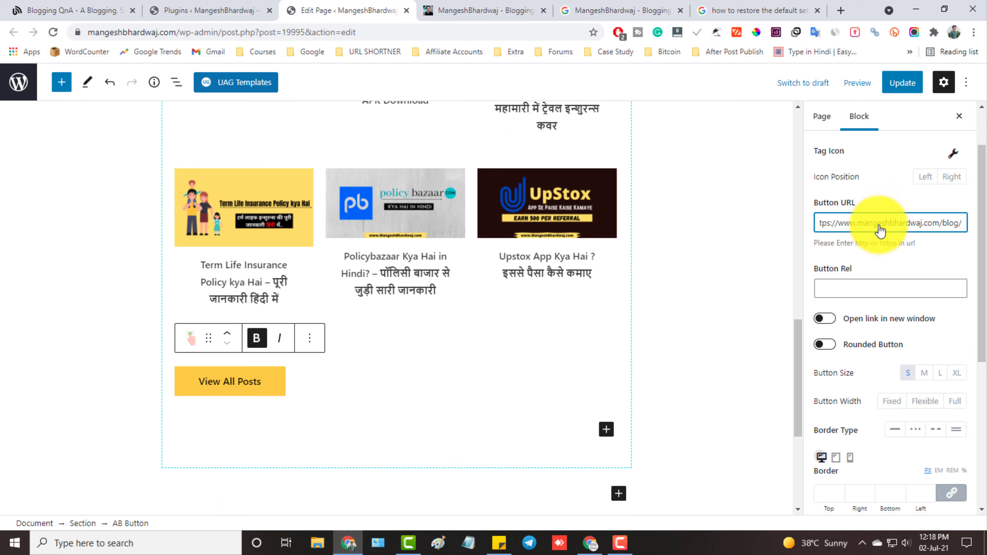
click(929, 175)
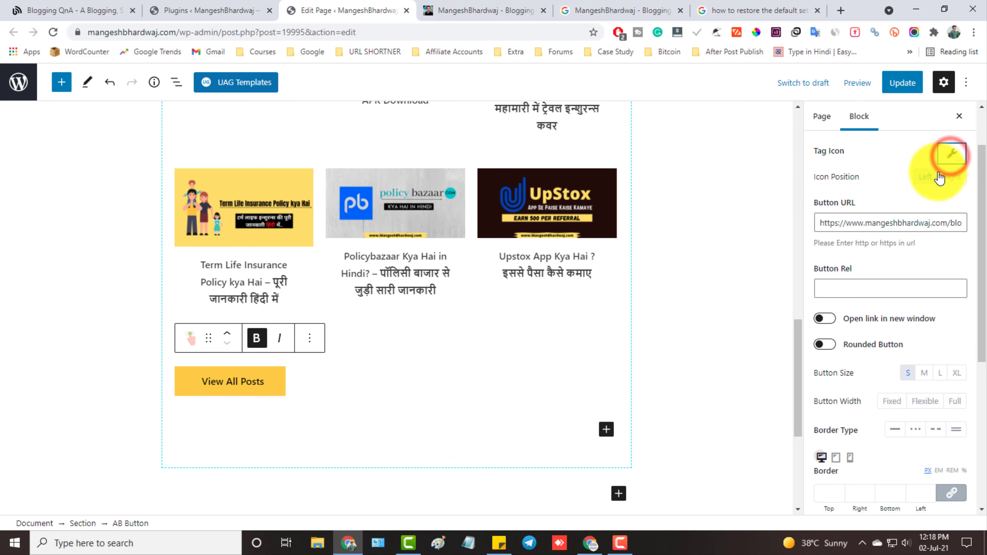
click(877, 286)
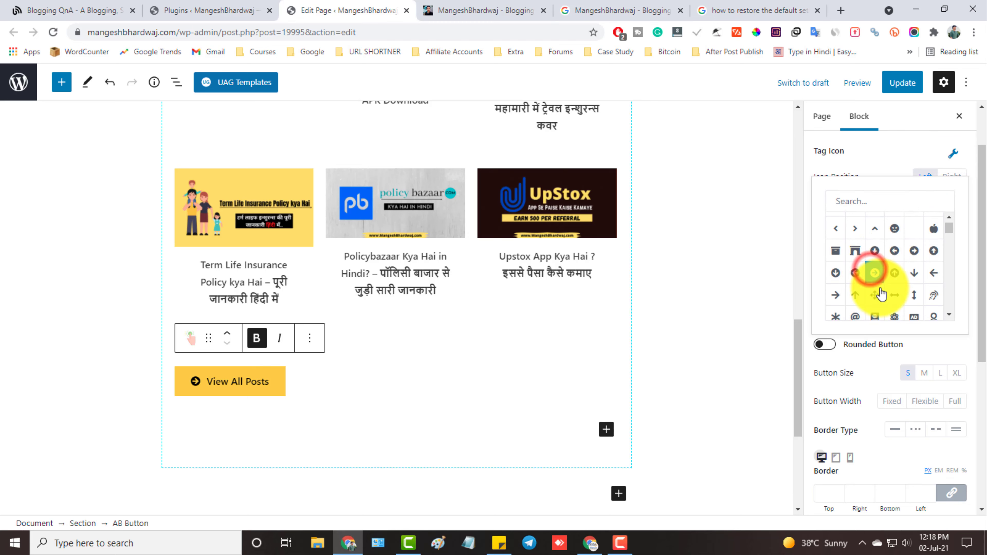
click(932, 352)
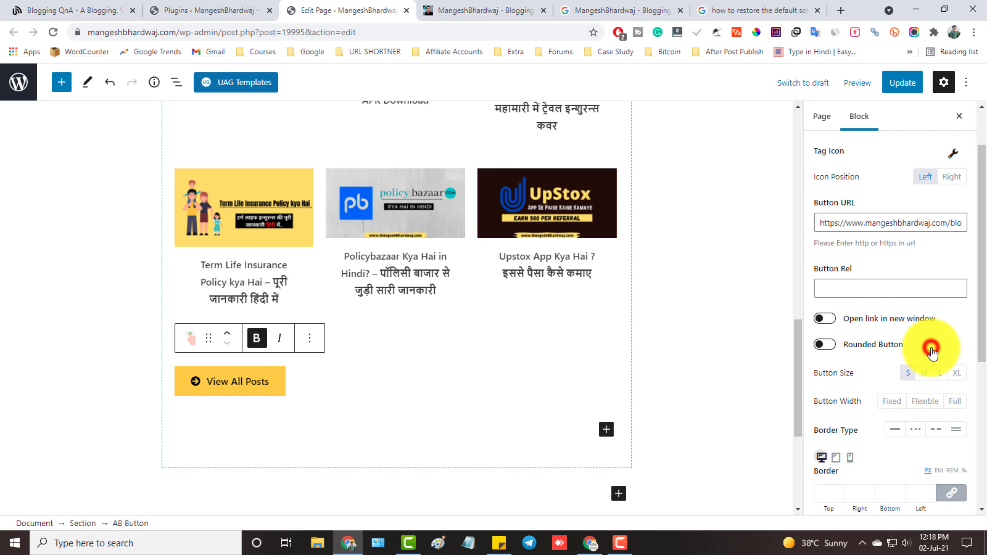
Give the button size S, flexible width, a 7 px border radius on all corners and centre alignment.
click(924, 373)
click(910, 374)
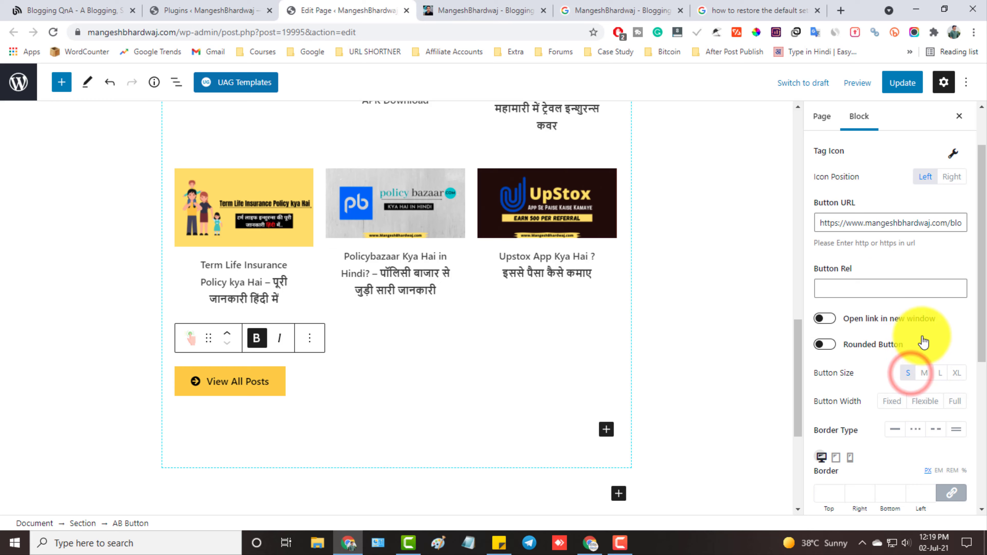
scroll(923, 342, down, 2)
scroll(903, 376, down, 3)
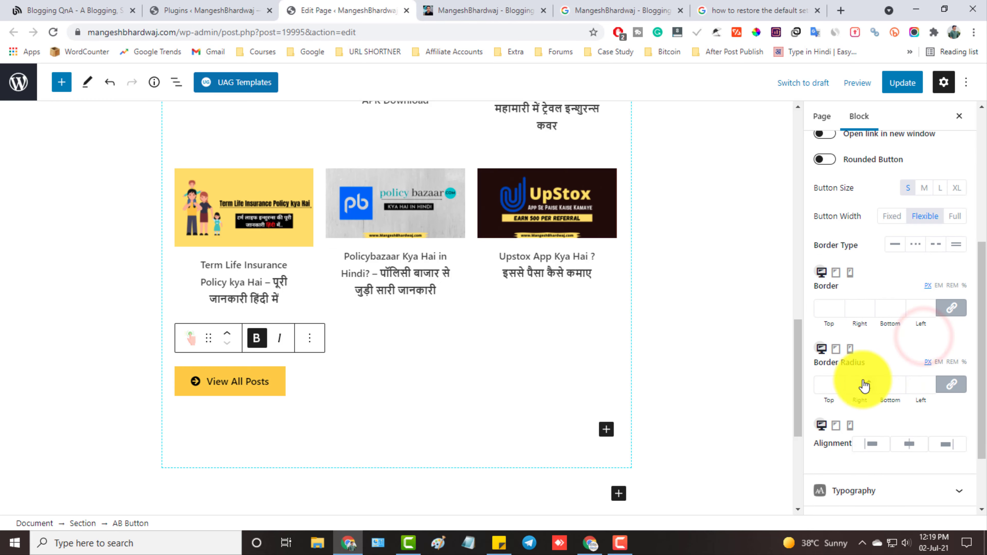
click(839, 383)
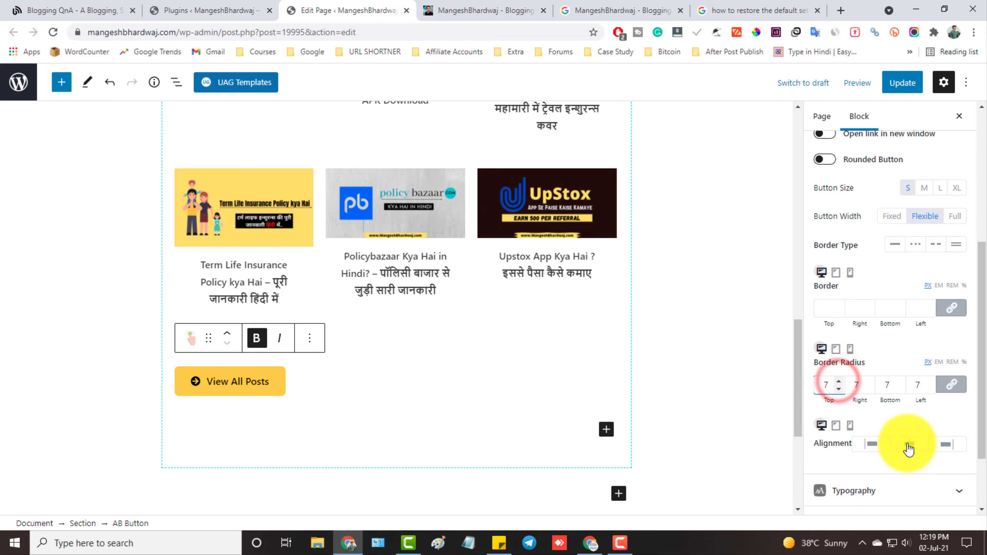
click(908, 447)
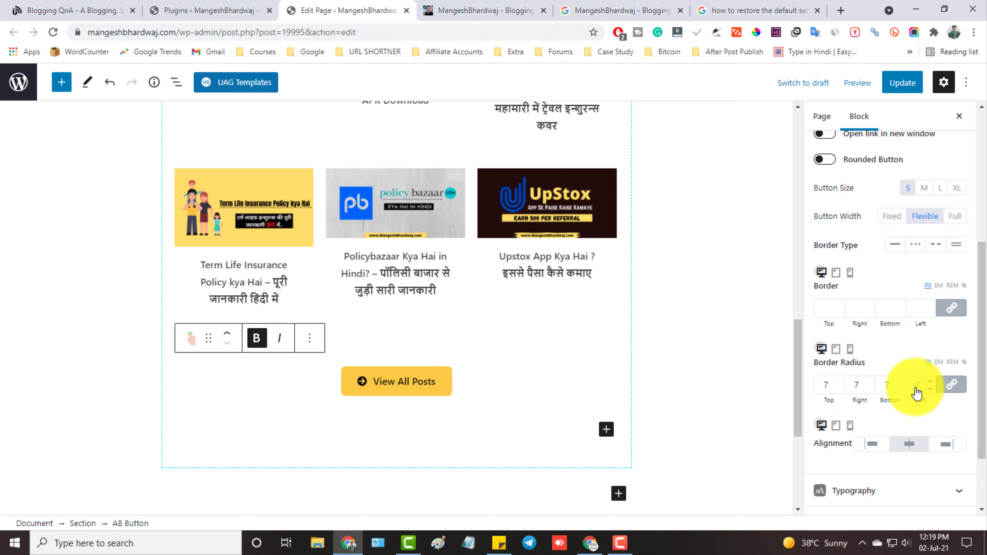
Set the button's normal border colour and background colour to the palette's darker blue.
scroll(913, 393, down, 2)
click(882, 438)
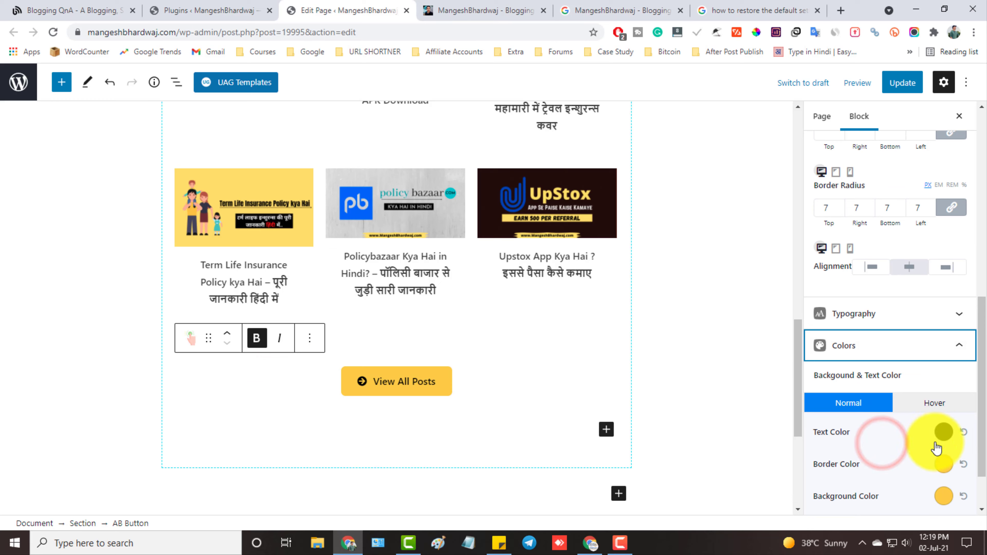
click(942, 465)
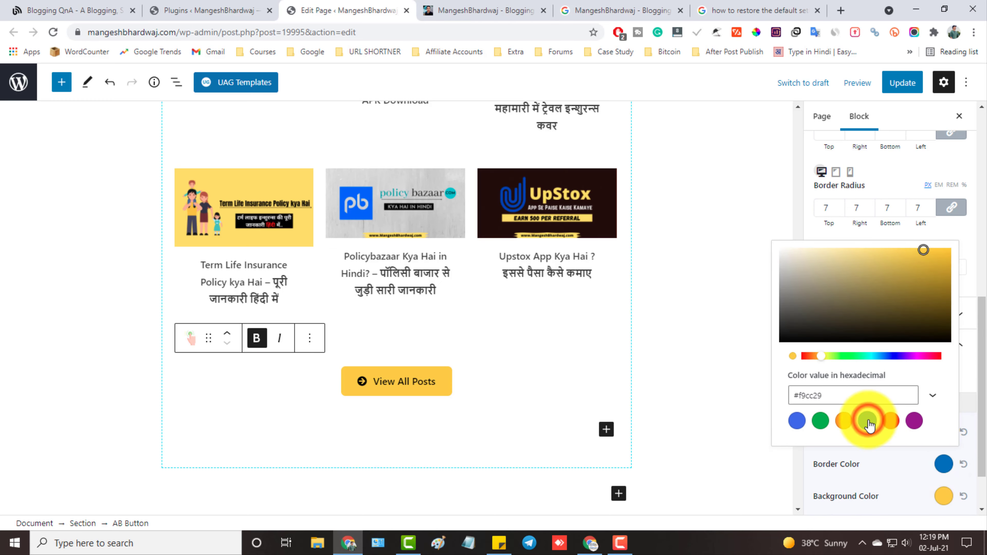
click(944, 496)
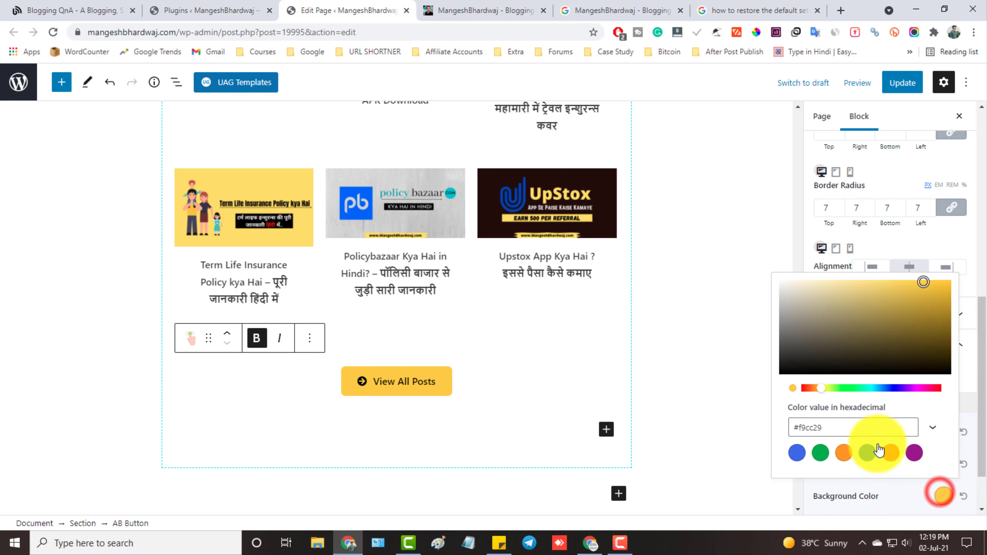
click(862, 461)
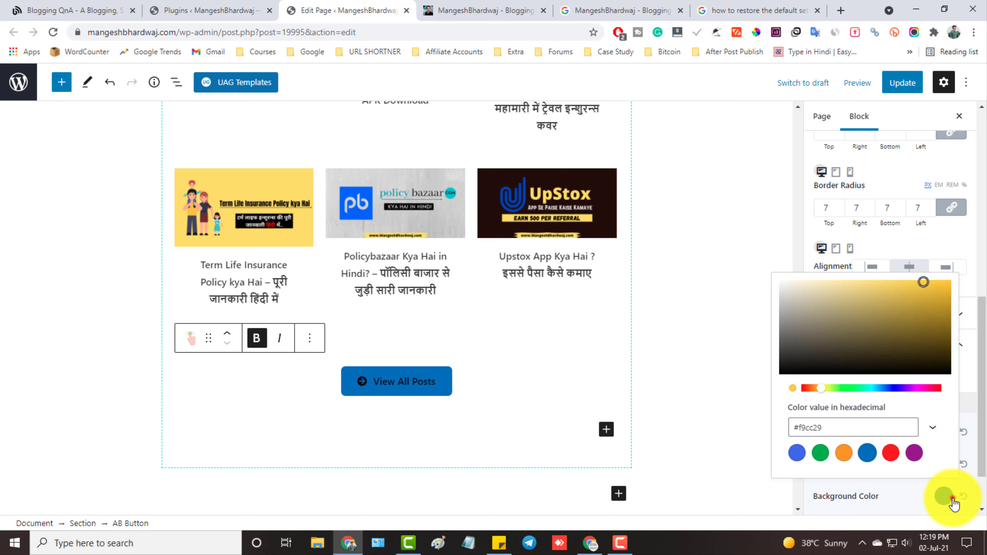
click(943, 496)
click(944, 496)
click(922, 519)
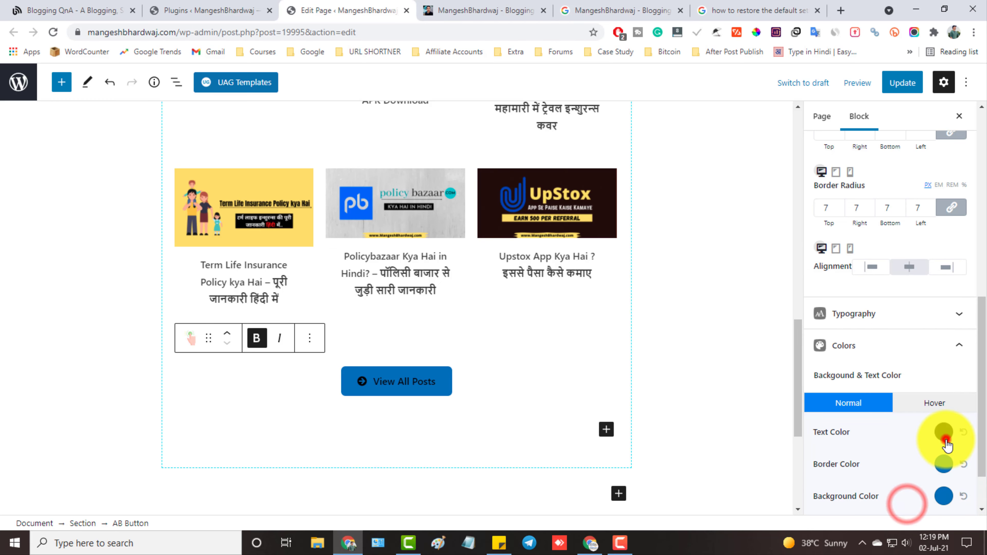
Set the button's normal text colour to white and update the page.
click(944, 431)
drag(779, 311, 779, 242)
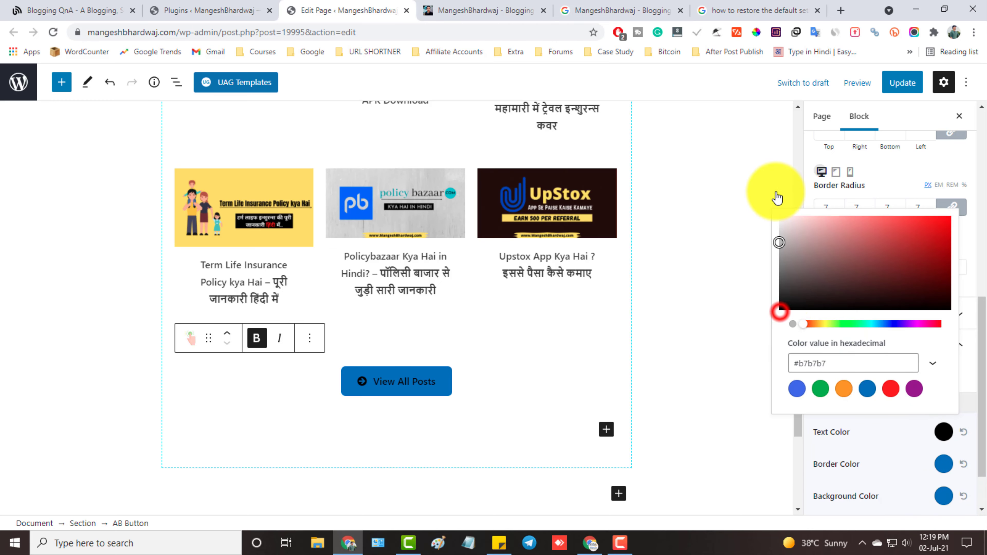
click(733, 290)
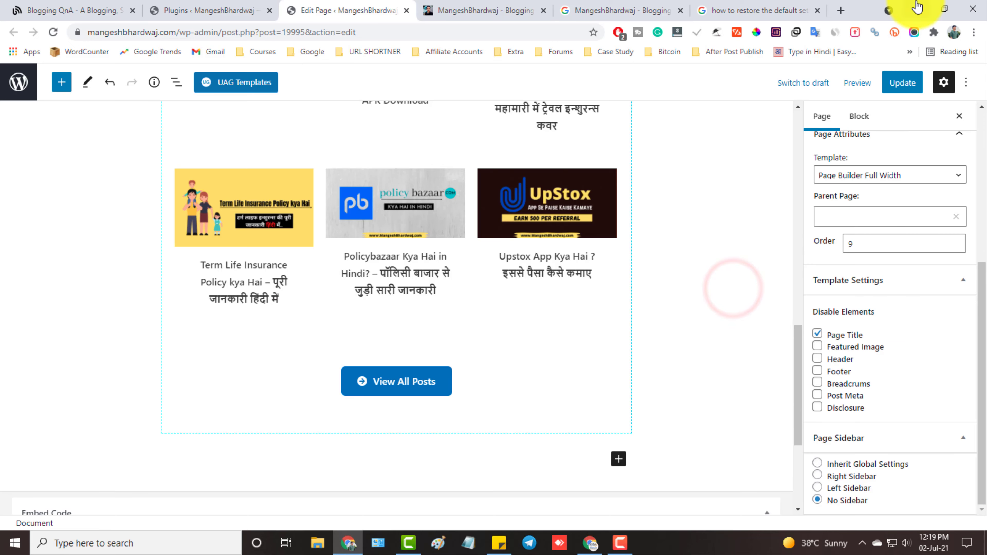
click(912, 89)
Examine the Best Web Hosting For Beginners section below the View All Posts button on the cached homepage.
click(621, 10)
scroll(478, 331, down, 3)
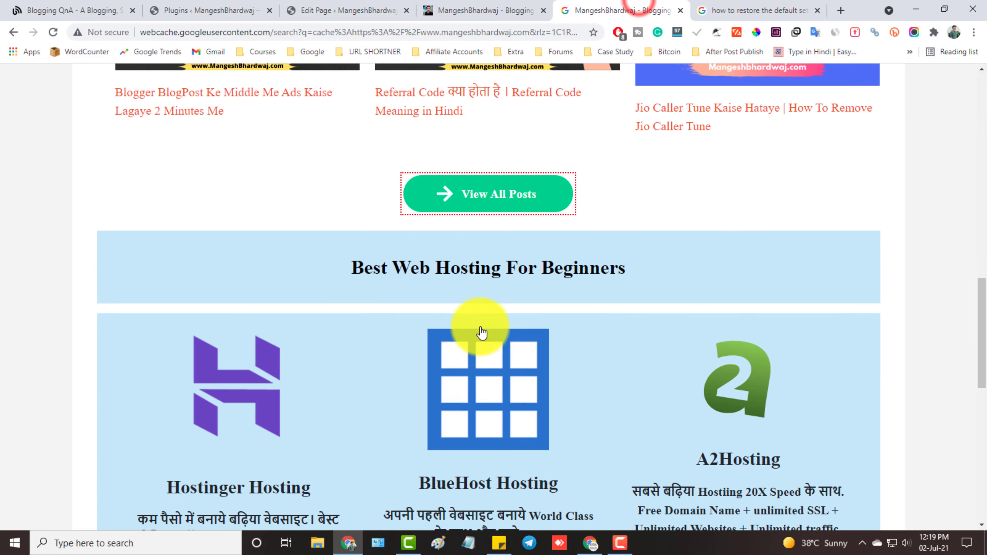
scroll(379, 247, up, 3)
scroll(388, 290, down, 8)
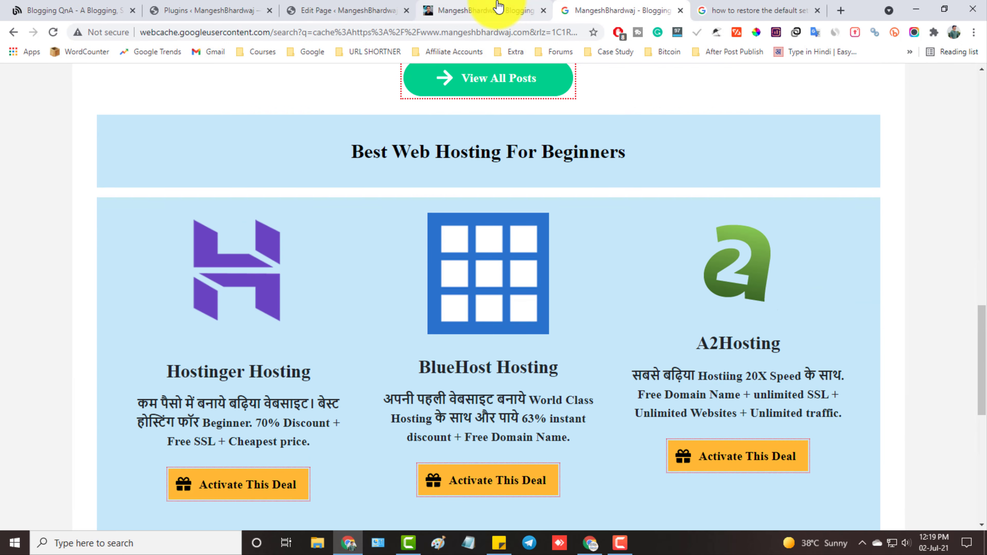
Examine how the Man Behind This Blog section on bloggingqna.com combines an outer section, inner box, image, text and button.
click(26, 11)
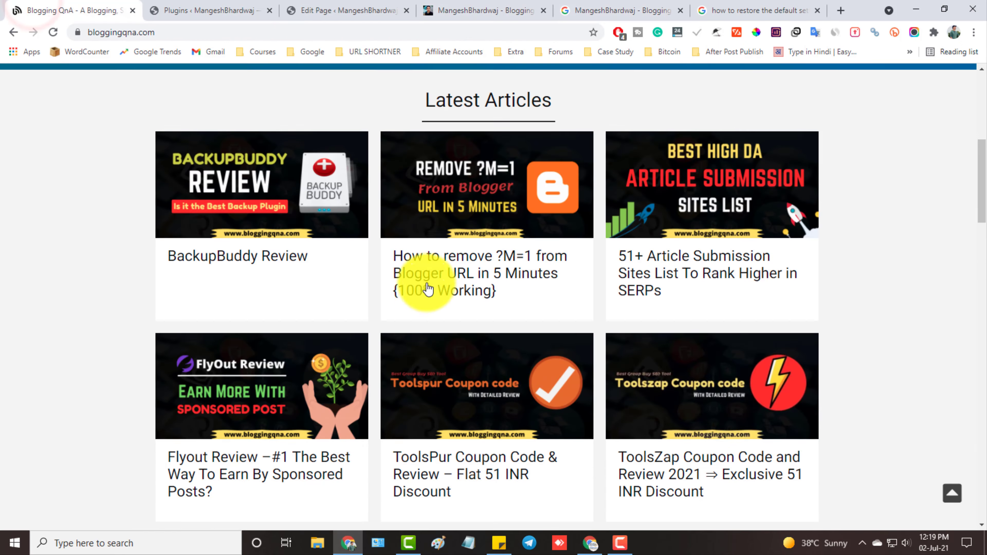
scroll(427, 289, down, 6)
scroll(425, 341, down, 2)
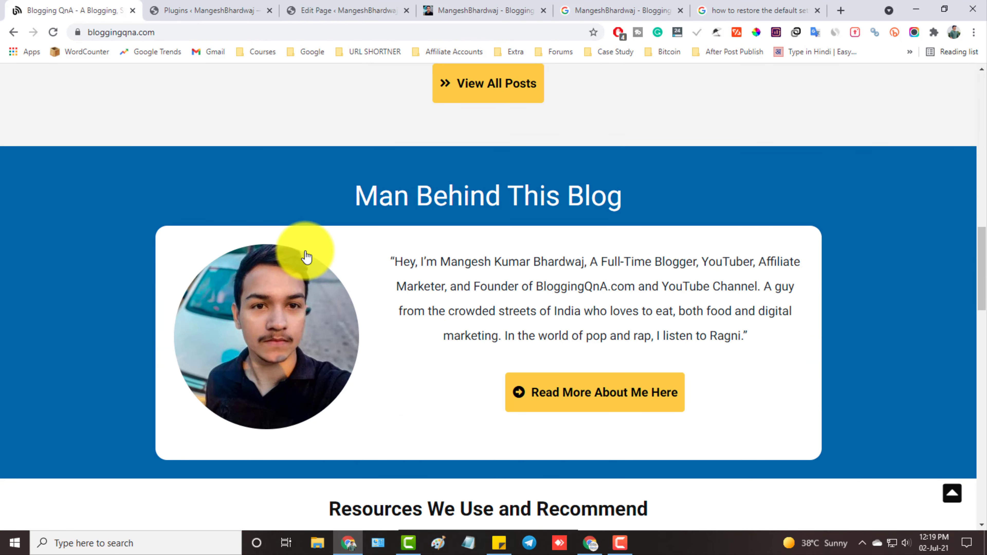
scroll(379, 265, down, 3)
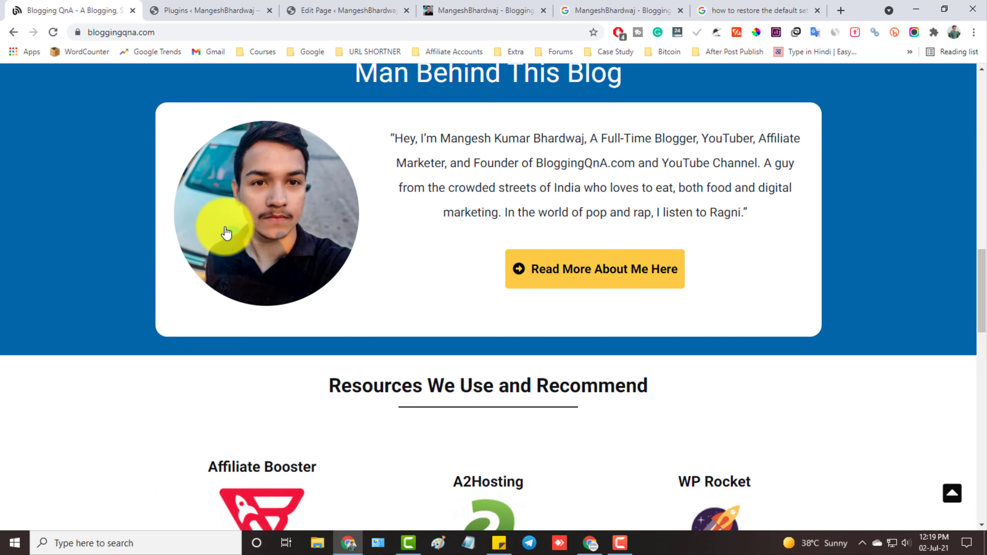
scroll(226, 232, up, 3)
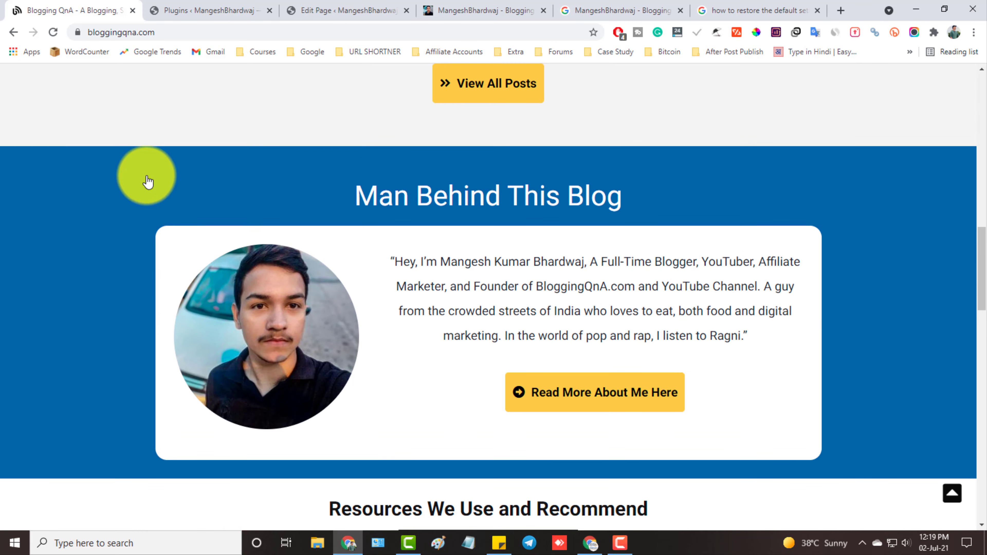
drag(3, 146, 976, 482)
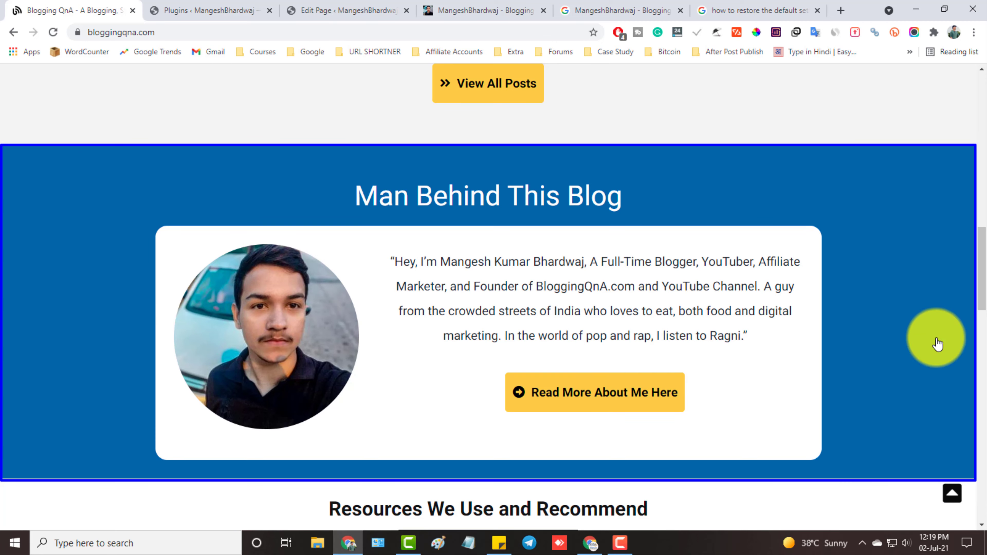
drag(154, 226, 848, 485)
mouse_move(183, 238)
mouse_down()
mouse_move(200, 273)
mouse_move(356, 435)
mouse_up()
mouse_move(380, 235)
mouse_down()
mouse_move(465, 299)
mouse_move(804, 375)
mouse_move(820, 364)
mouse_up()
drag(473, 359, 738, 447)
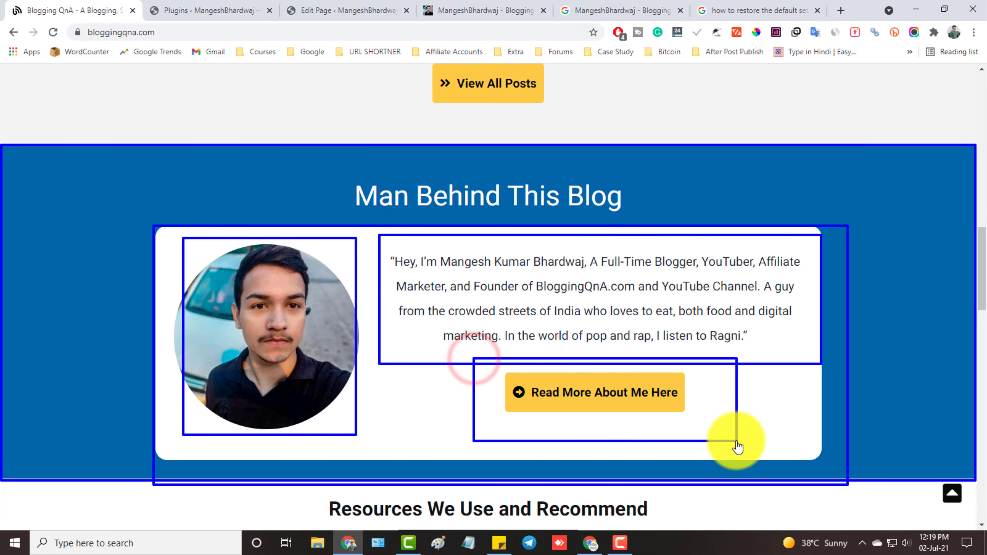
key(Escape)
Compare the live homepage intro's image, text and buttons with bloggingqna.com, and review its Resources We Use and Recommend section.
click(480, 6)
scroll(489, 258, up, 15)
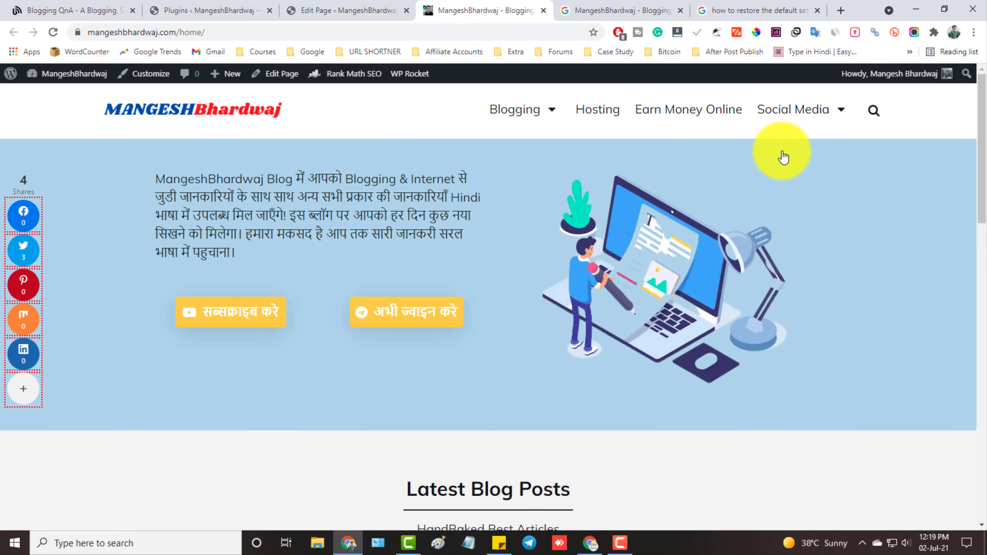
drag(541, 156, 805, 381)
drag(152, 156, 458, 267)
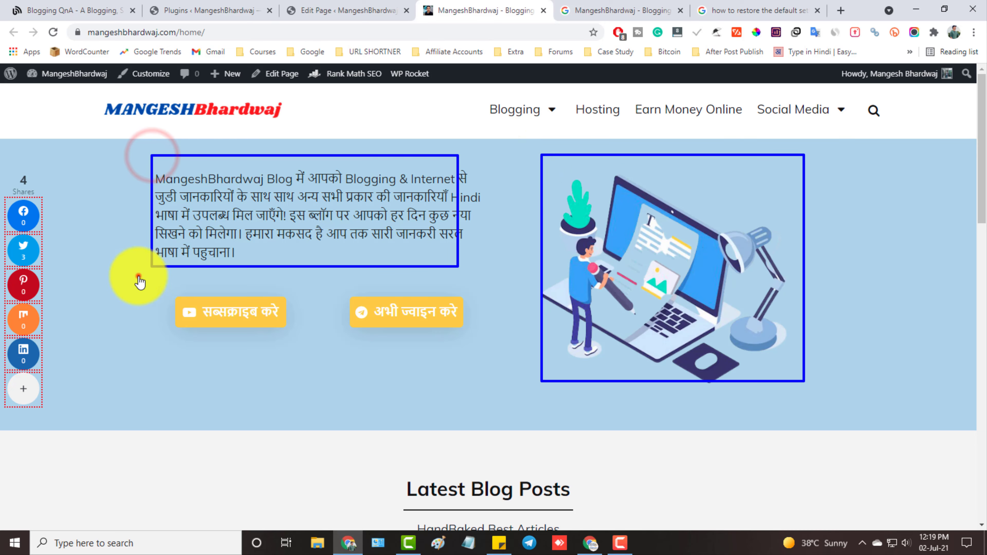
drag(138, 276, 546, 379)
click(92, 8)
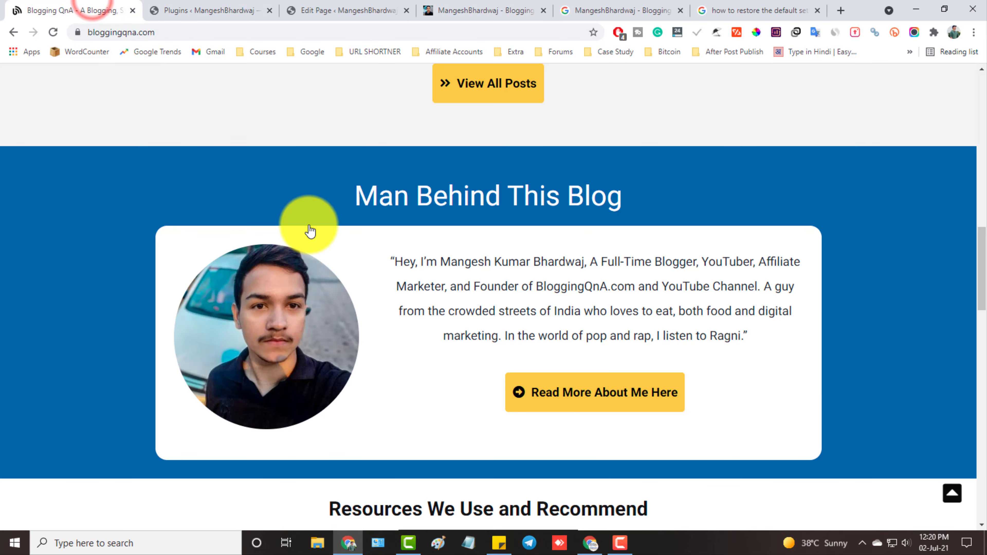
scroll(310, 232, down, 7)
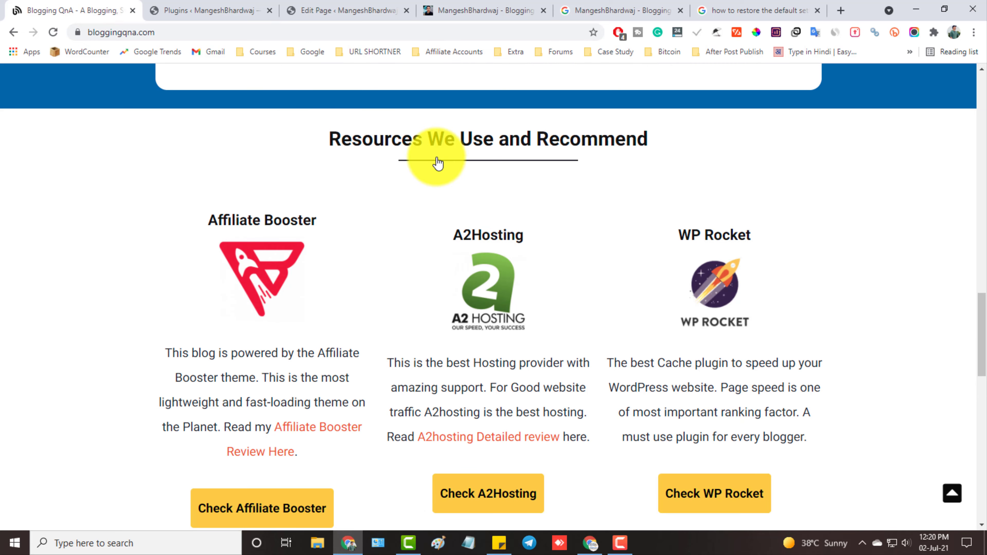
scroll(438, 163, down, 3)
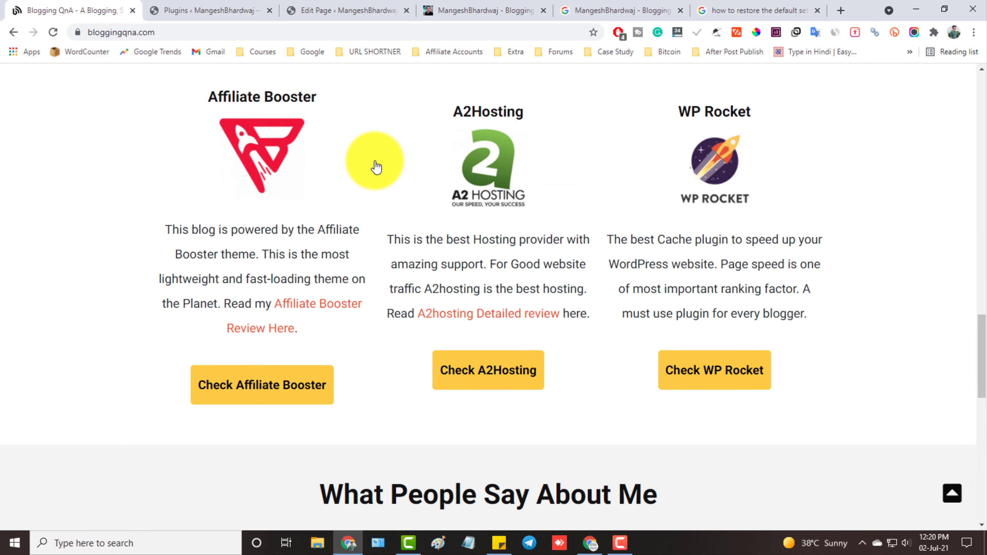
Copy the heading "Best Web Hosting For Beginners" from the cached homepage.
click(458, 7)
click(352, 9)
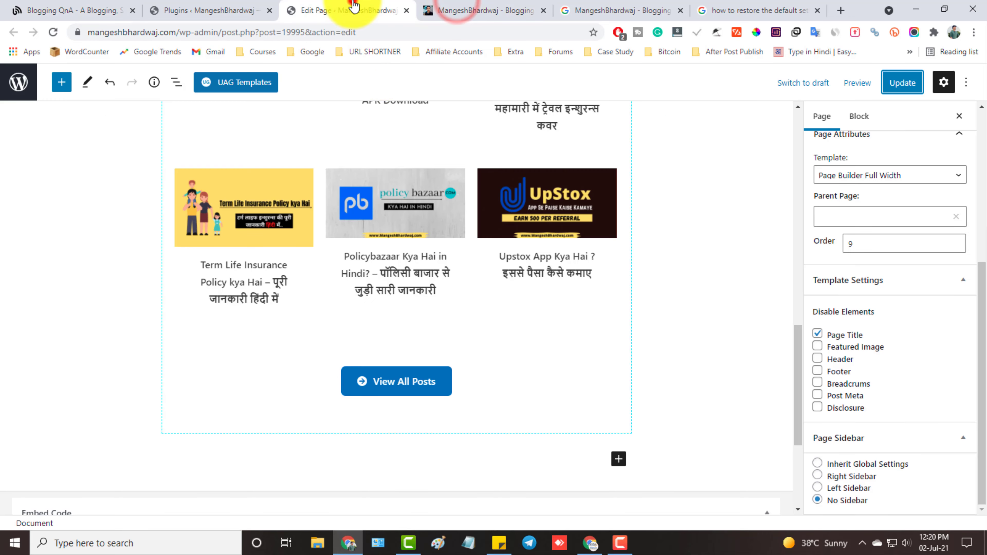
click(608, 8)
scroll(522, 348, down, 2)
scroll(343, 190, up, 2)
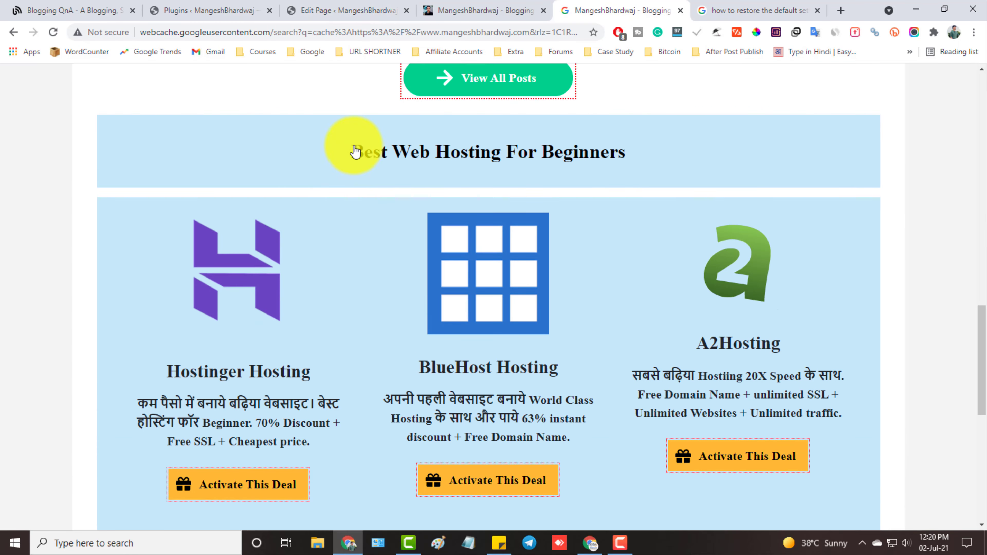
drag(353, 145, 706, 173)
Duplicate the Latest Blog Posts section in the page editor.
click(385, 6)
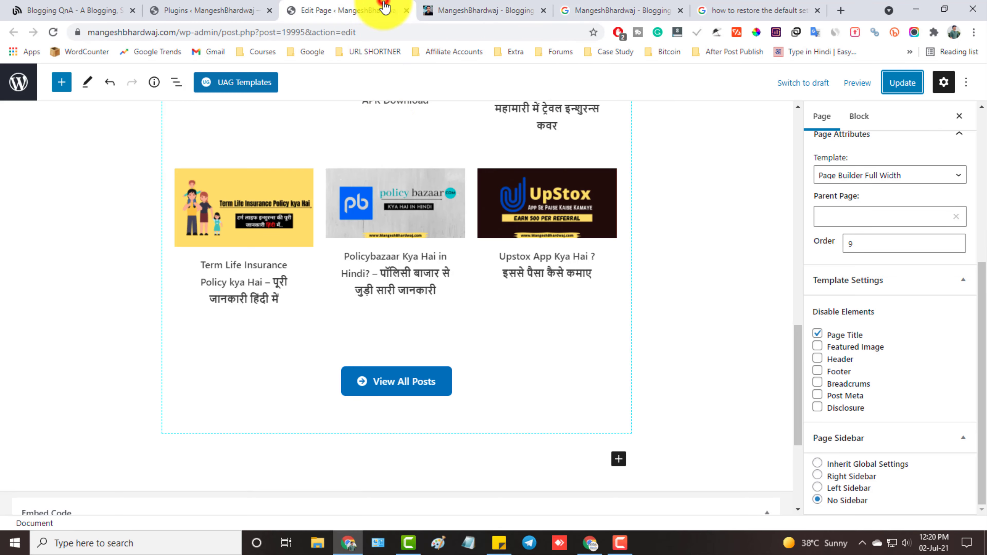
scroll(394, 294, up, 7)
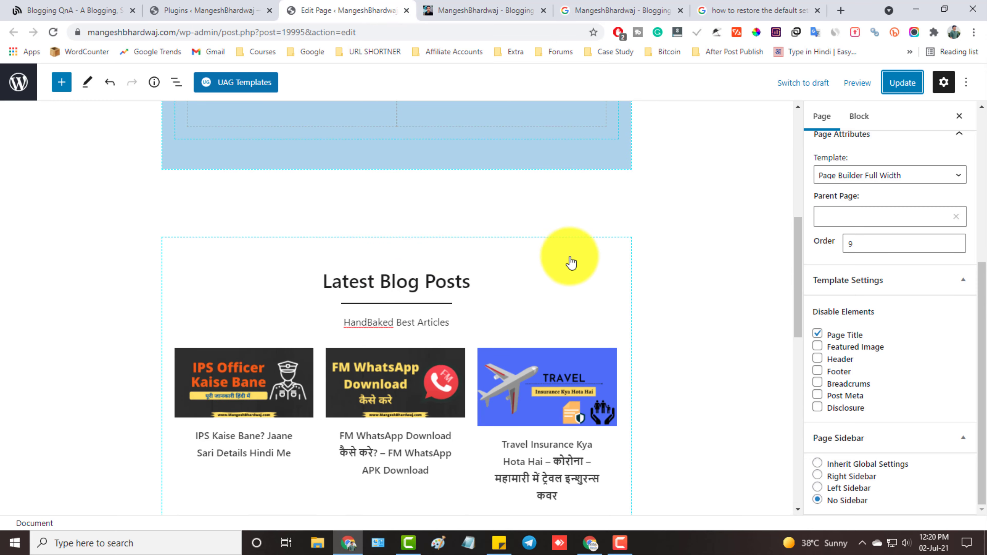
click(593, 246)
click(275, 217)
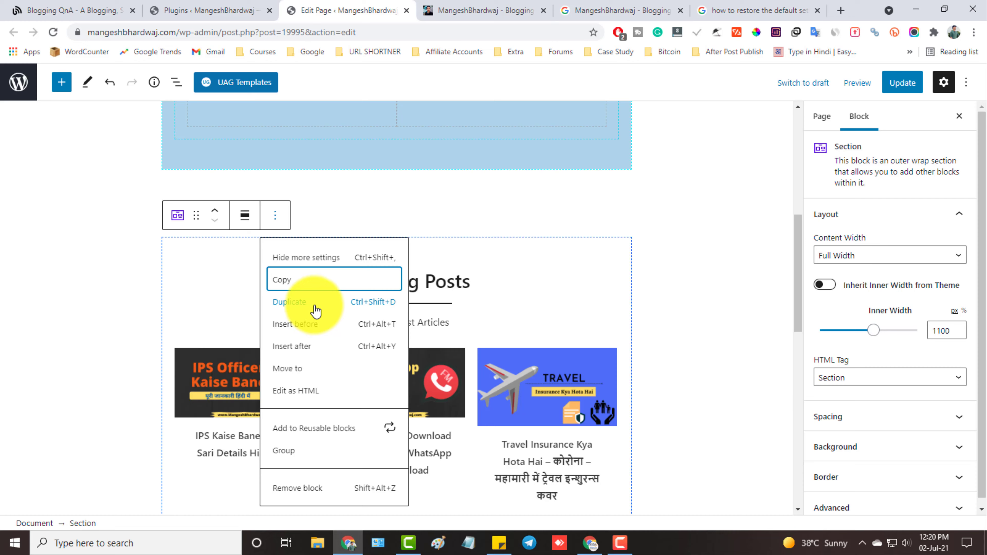
click(315, 309)
scroll(441, 287, down, 10)
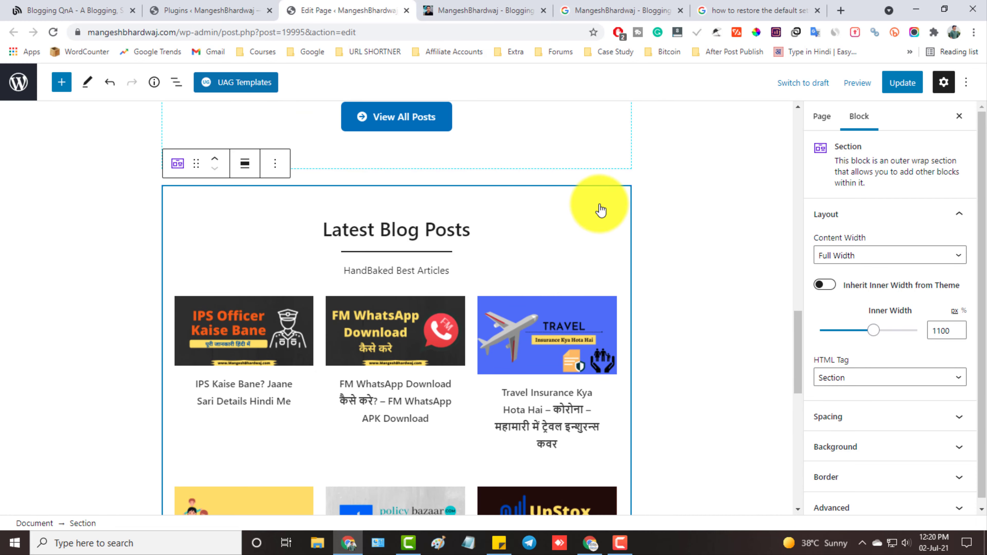
Check the live page, and give the duplicated section a gradient background using the preset from light grey to blue-grey.
click(512, 7)
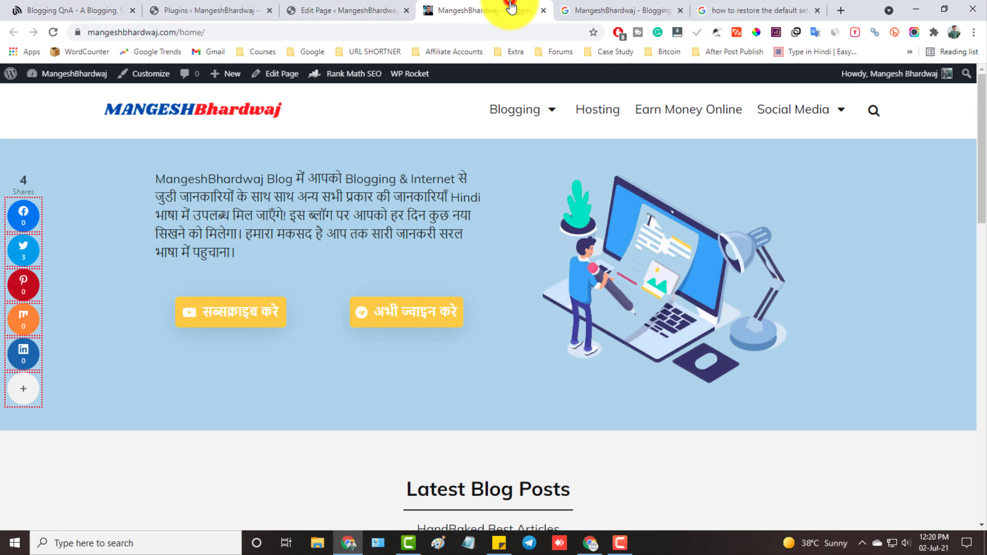
scroll(589, 357, down, 7)
scroll(626, 478, down, 5)
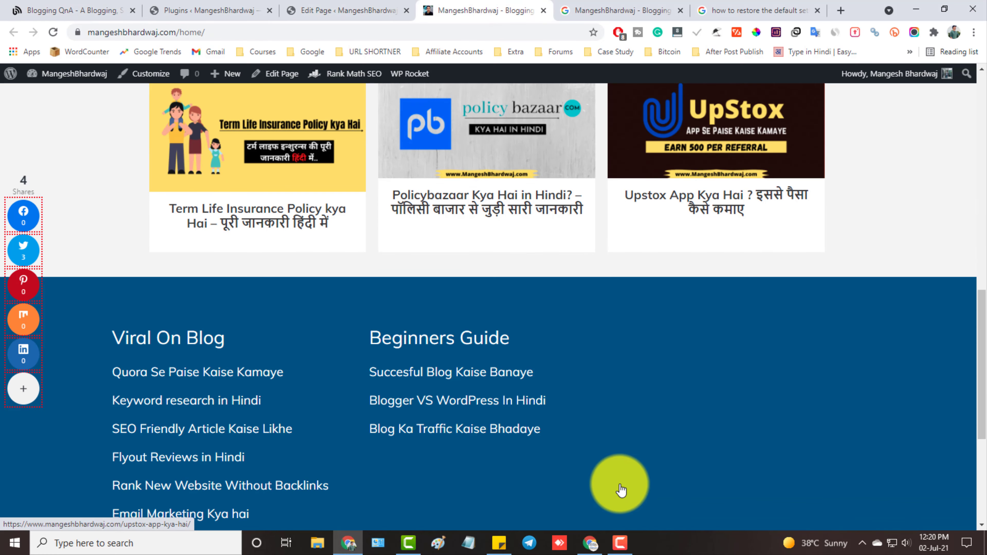
click(314, 6)
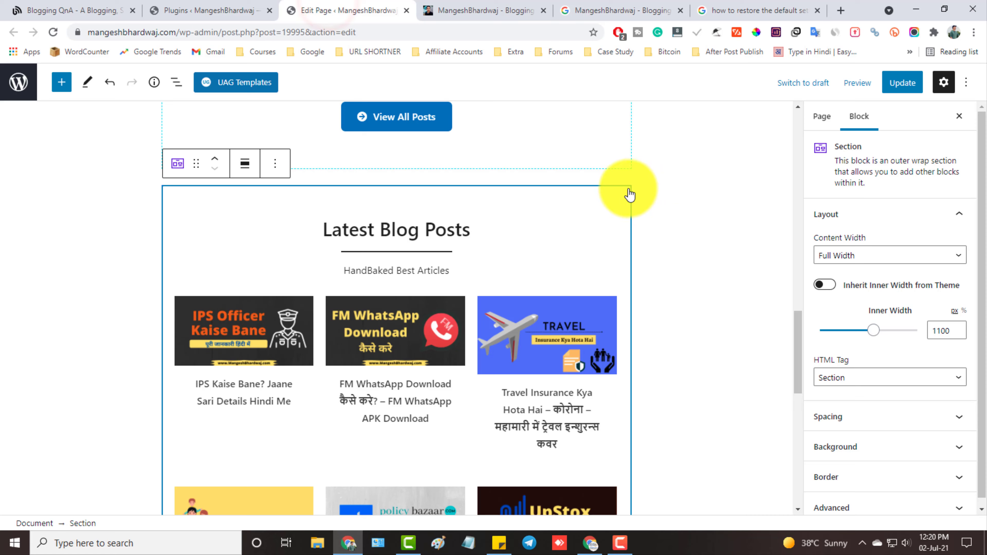
click(901, 446)
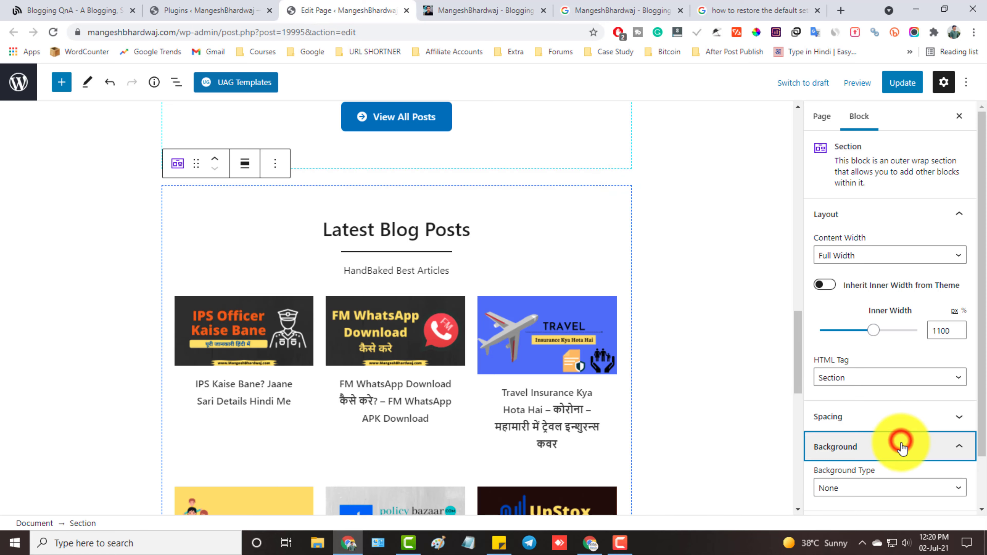
click(893, 492)
click(864, 450)
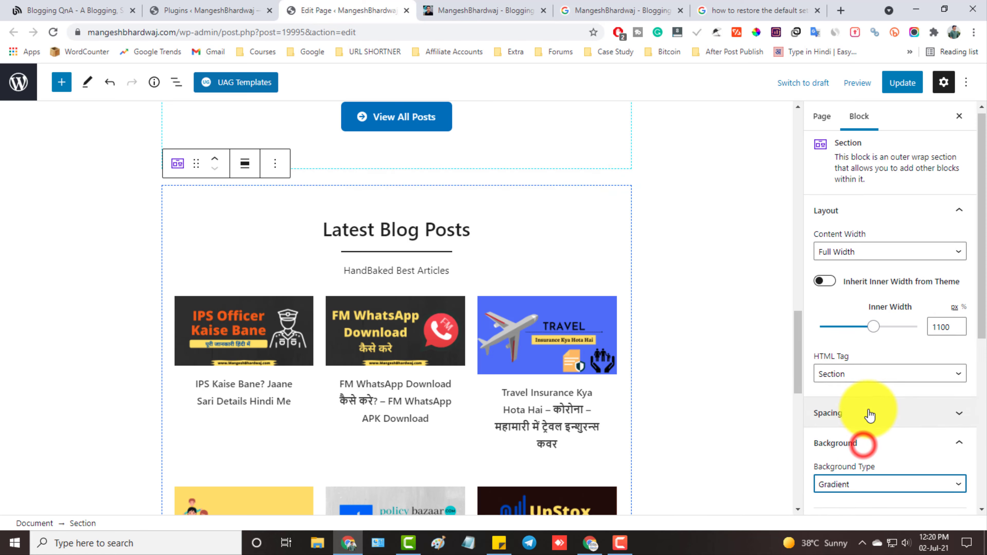
scroll(878, 418, down, 5)
click(928, 326)
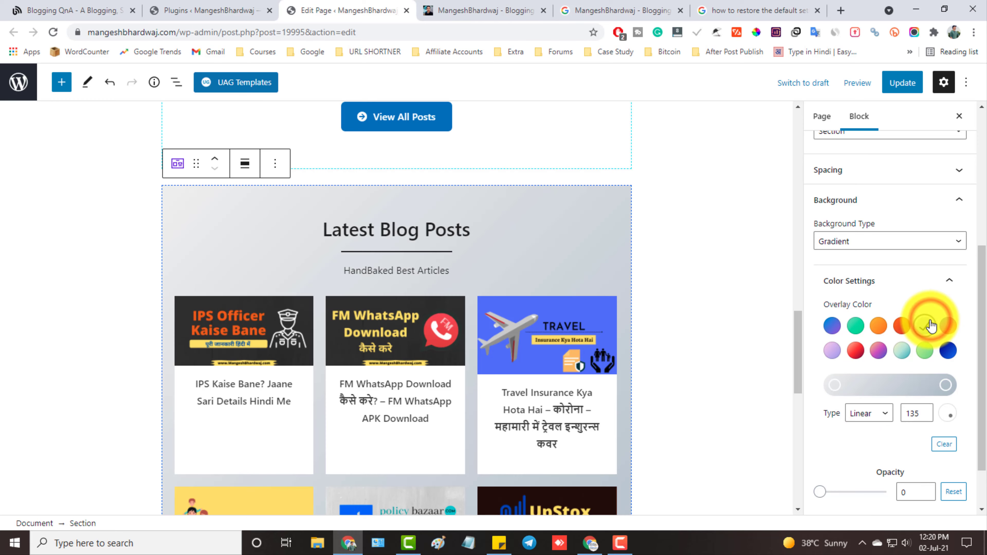
Change the duplicated section's heading to "Best Web Hosting For Beginners" and remove its post grid.
triple_click(420, 242)
text(Best Web Hosting For Beginners)
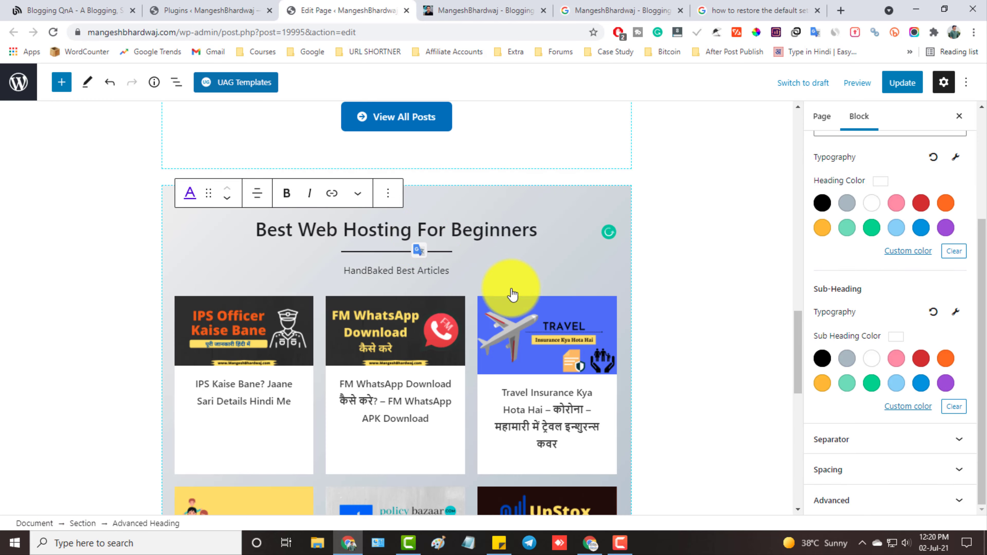
click(581, 310)
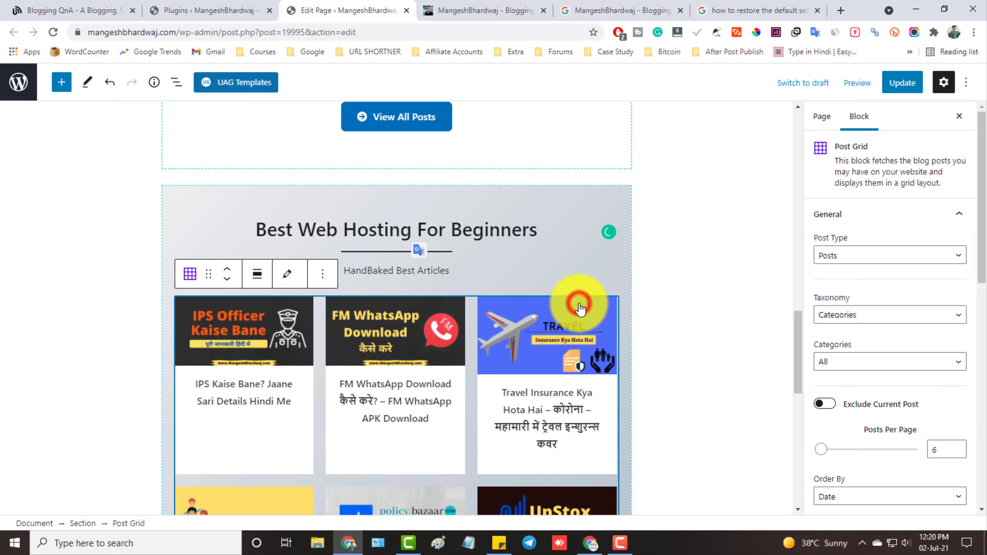
click(327, 276)
scroll(366, 452, down, 1)
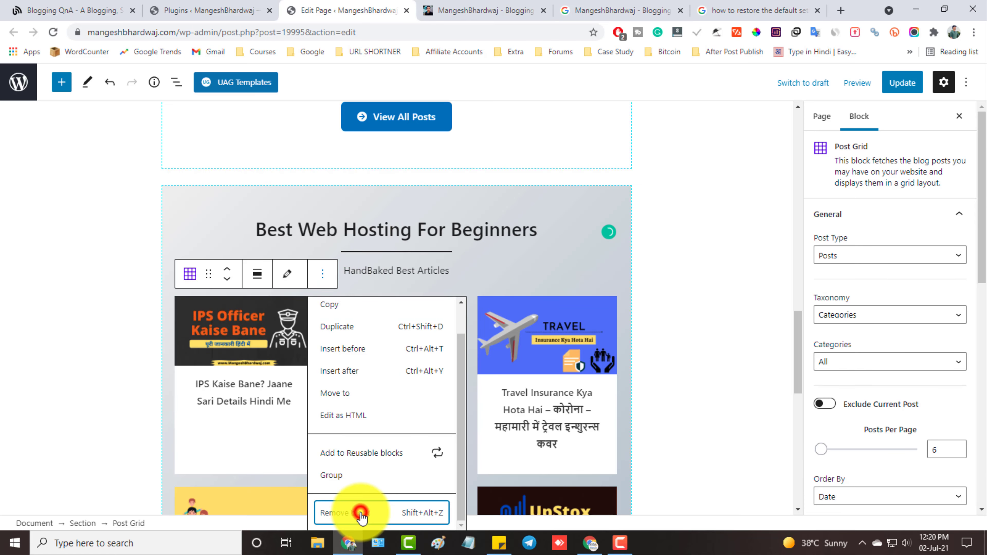
click(361, 513)
Clear the description under the Best Web Hosting For Beginners heading and remove the View All Posts button from that section.
click(433, 270)
key(BackSpace)
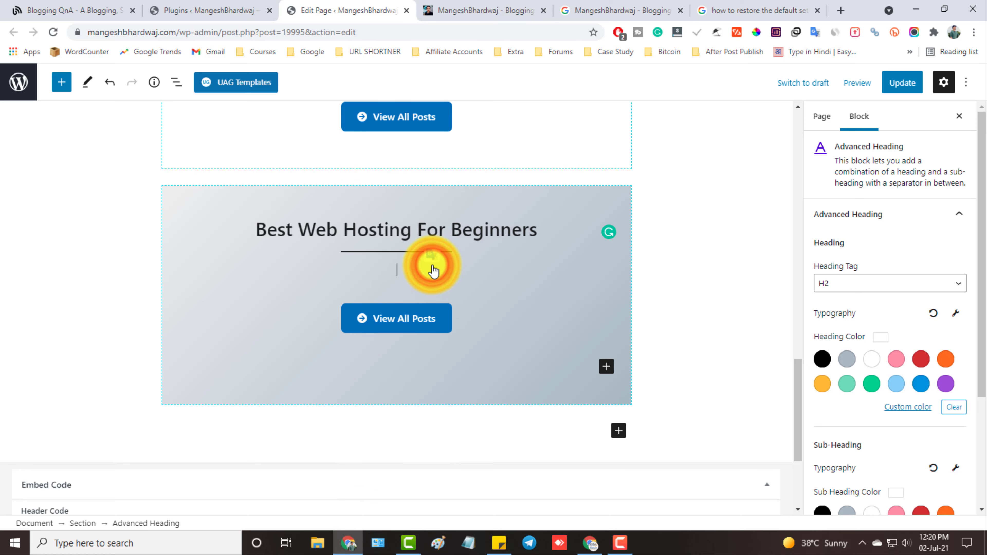
key(BackSpace)
key(ctrl+z)
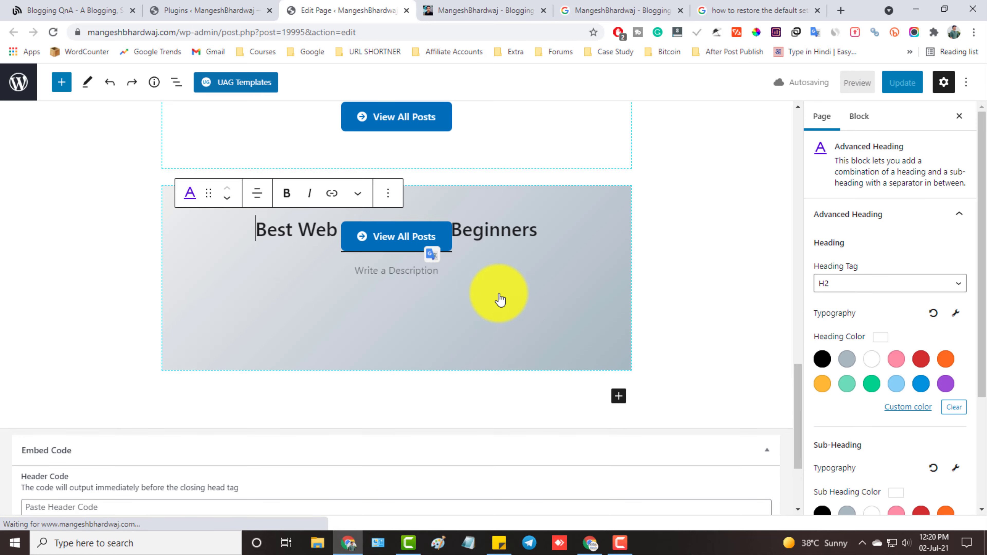
click(470, 310)
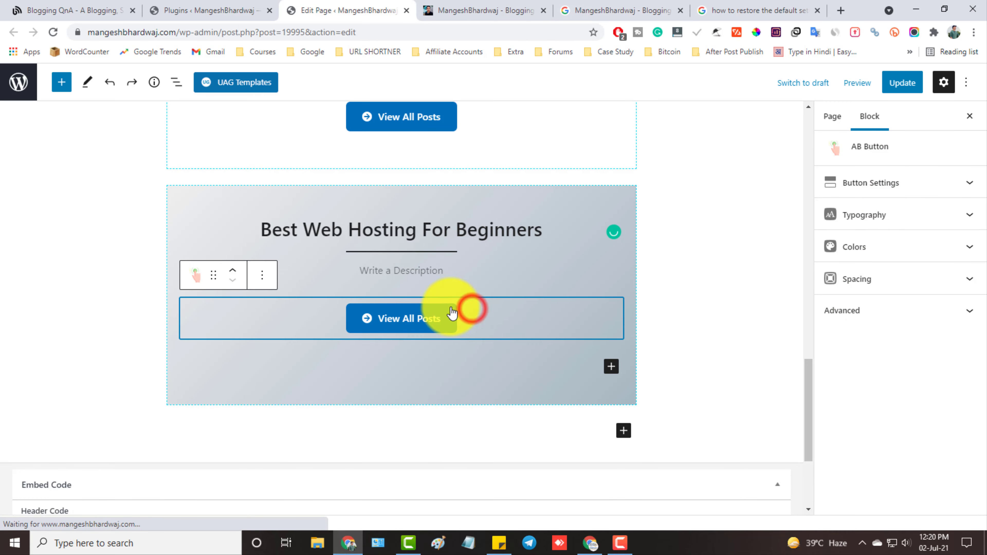
click(262, 275)
scroll(296, 512, down, 1)
click(296, 513)
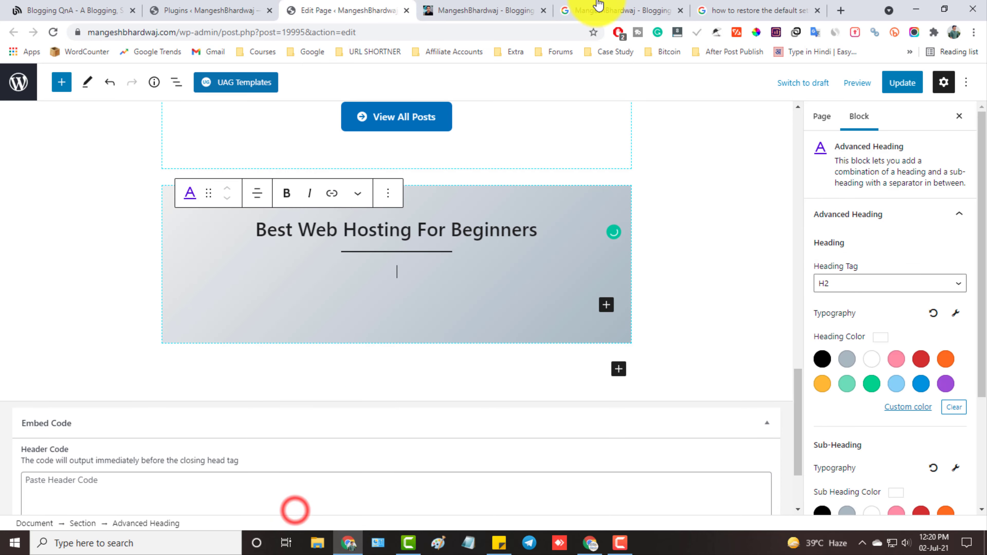
Check the cached page, and insert an Advanced Columns block with three equal columns below the Best Web Hosting For Beginners heading.
click(593, 10)
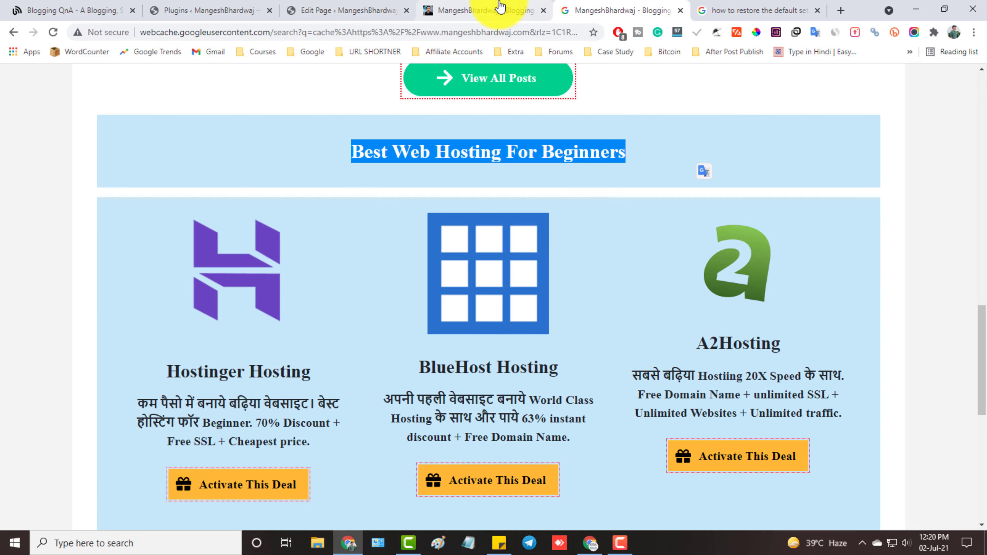
click(499, 6)
click(385, 10)
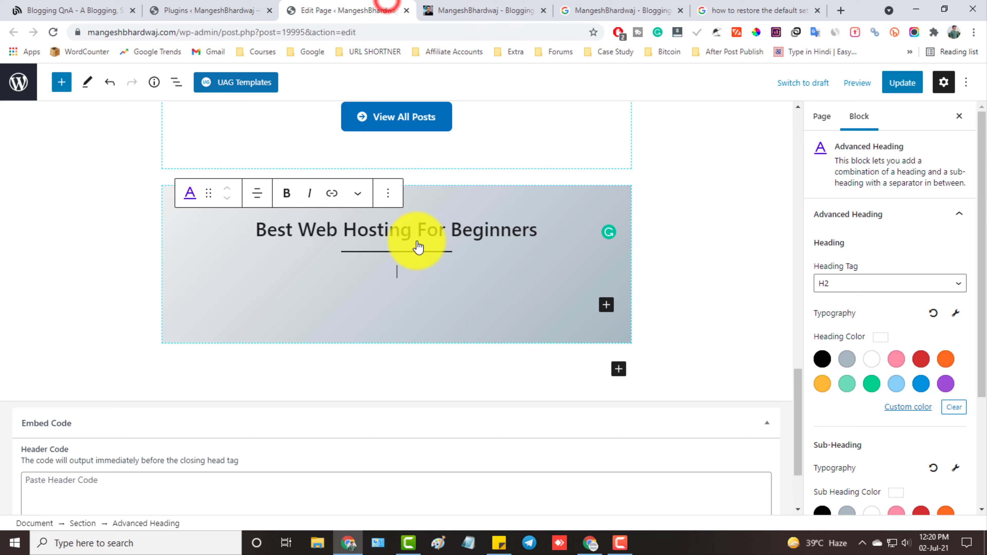
click(607, 306)
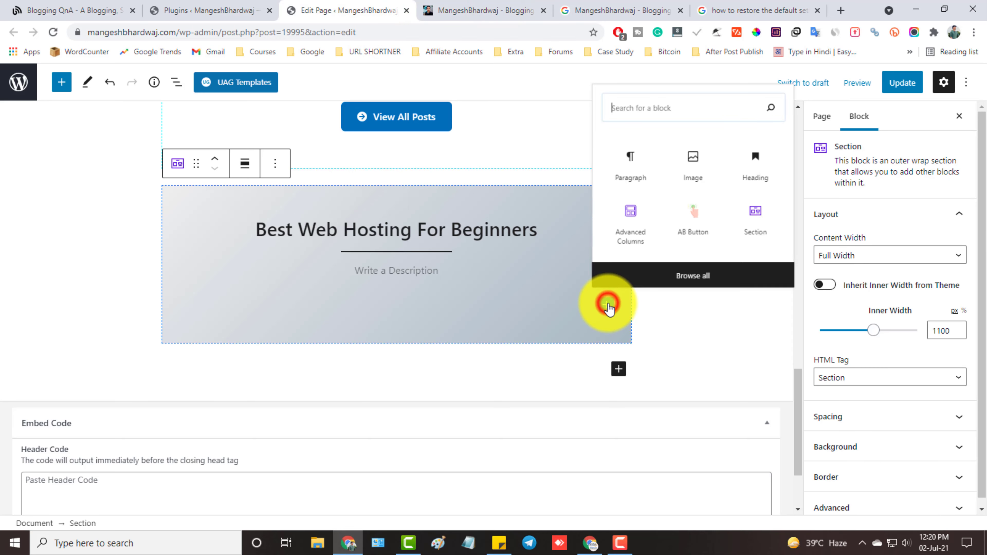
click(632, 225)
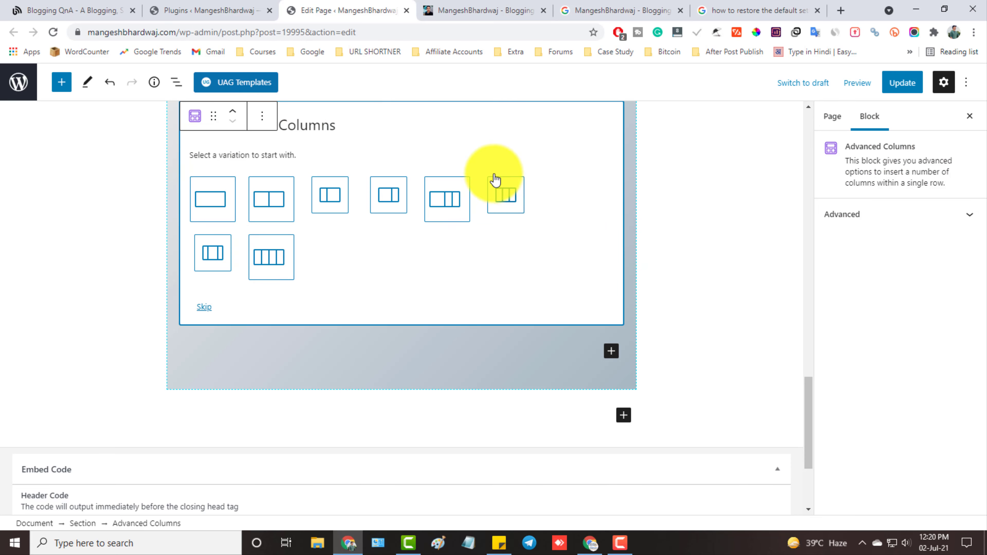
click(509, 200)
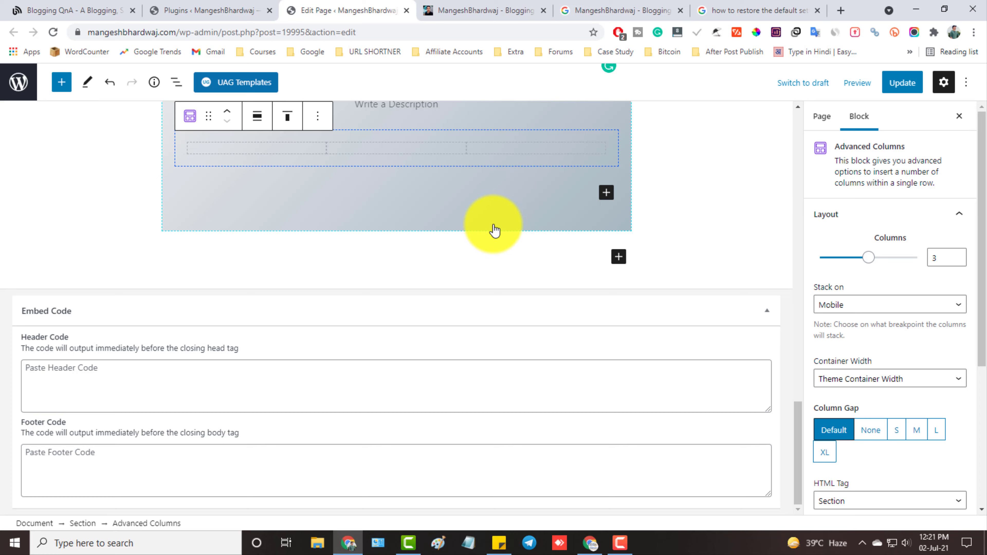
scroll(493, 229, up, 3)
Check the three hosting cards on the cached page, and add an image block to the first column of the new row.
click(497, 10)
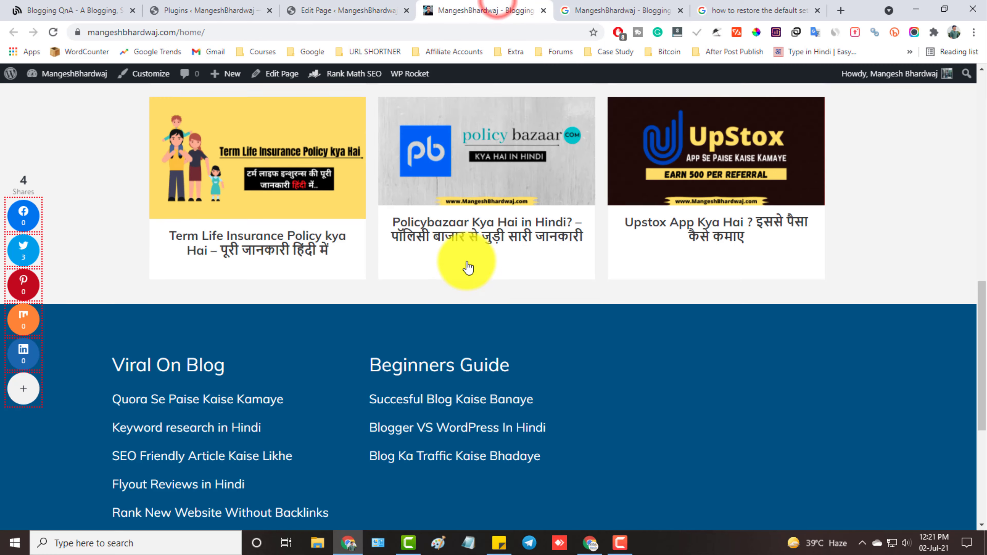
scroll(469, 268, up, 5)
click(618, 10)
scroll(280, 293, down, 3)
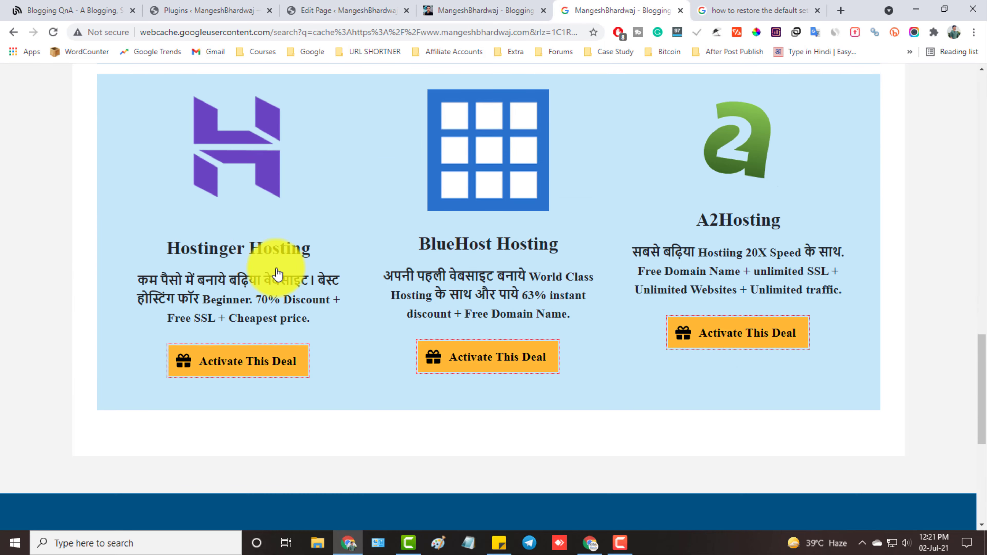
click(351, 9)
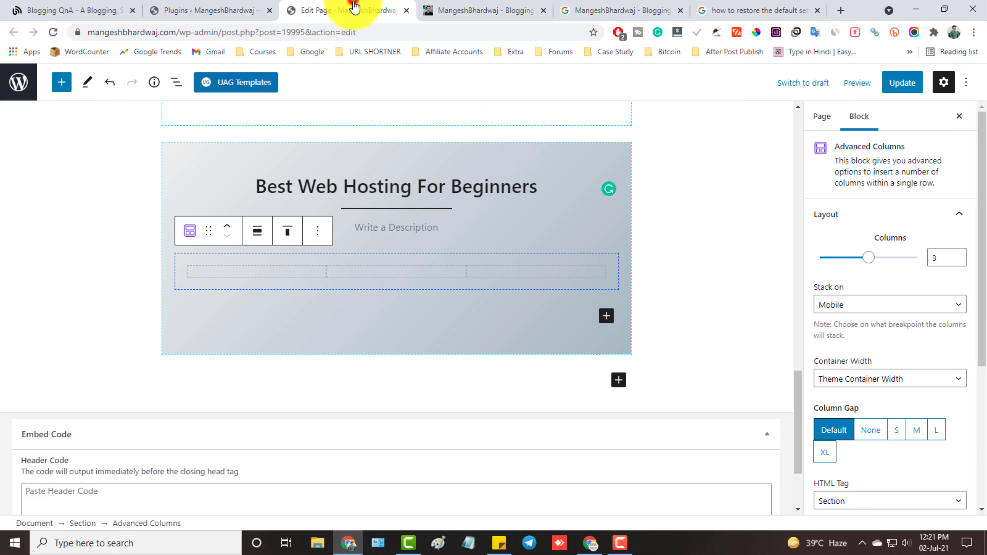
click(256, 274)
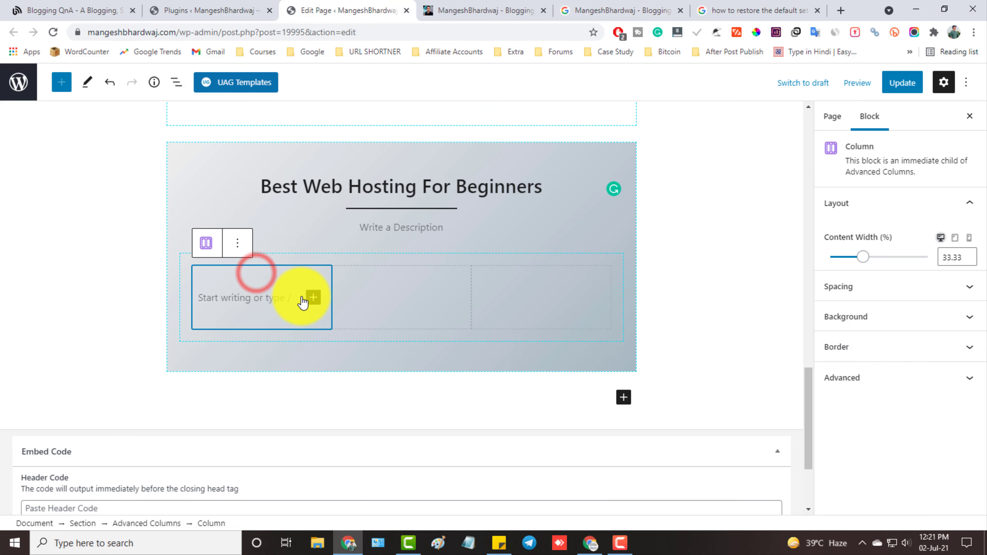
click(311, 300)
click(406, 393)
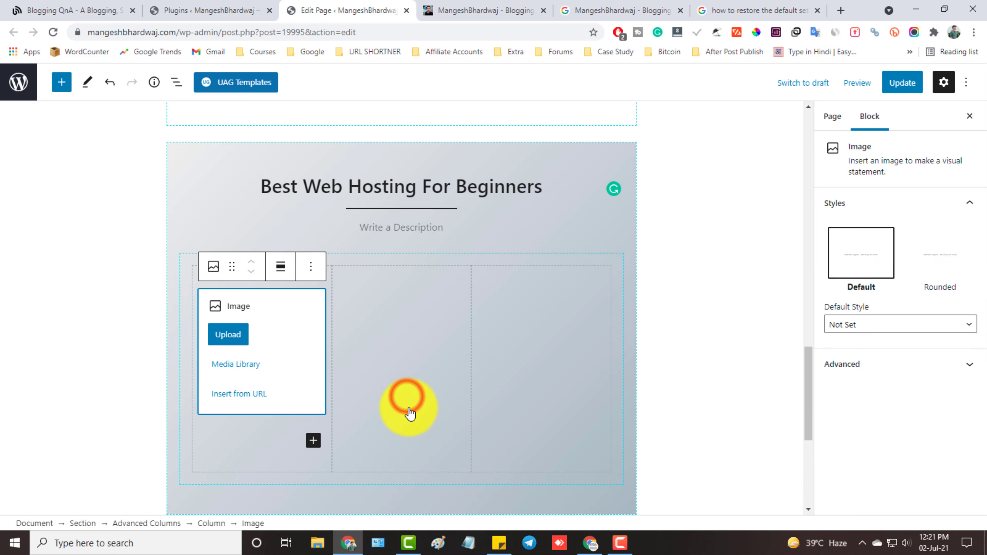
Search the media library for "hostinger" and insert hostinger-logo.png into the first column's image block.
click(256, 364)
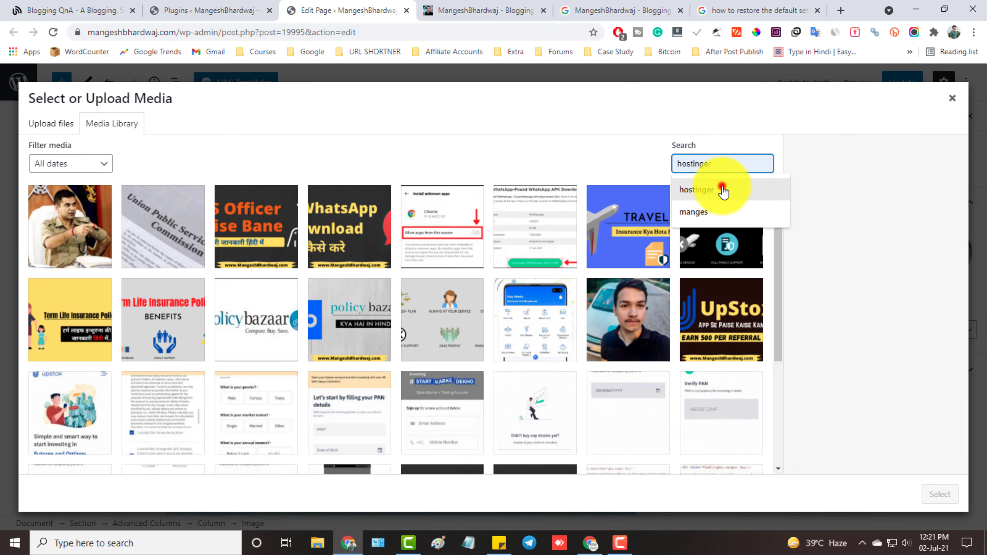
click(723, 189)
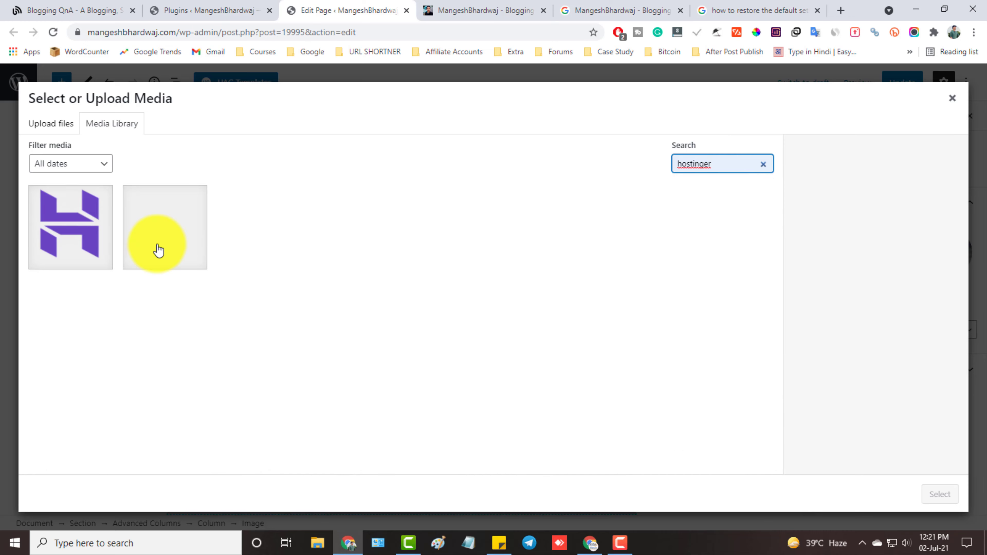
click(88, 238)
click(163, 236)
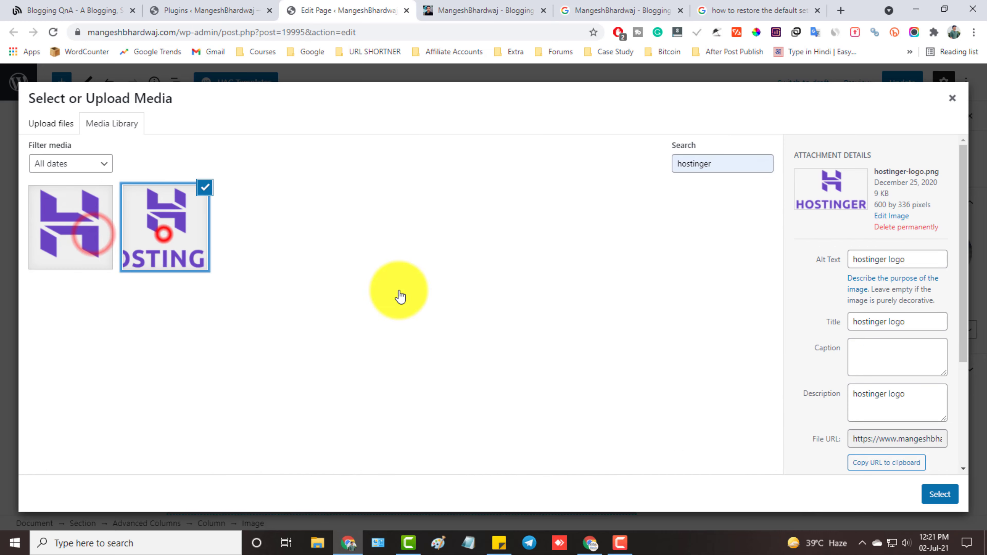
click(940, 494)
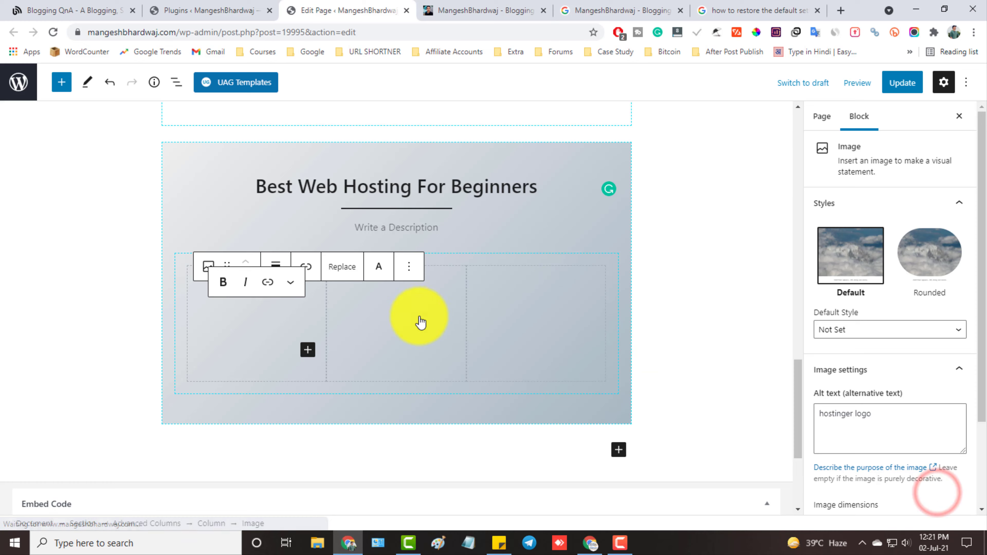
scroll(272, 330, down, 1)
Add an image block to the second column and fill it with bluehost-hosting.png, searching the media library for "bluehost".
click(399, 240)
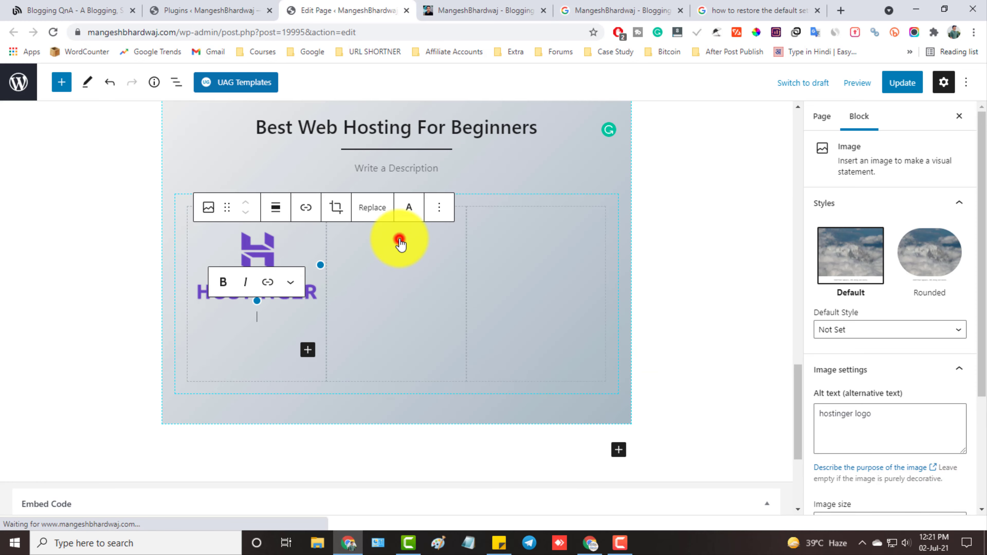
click(453, 238)
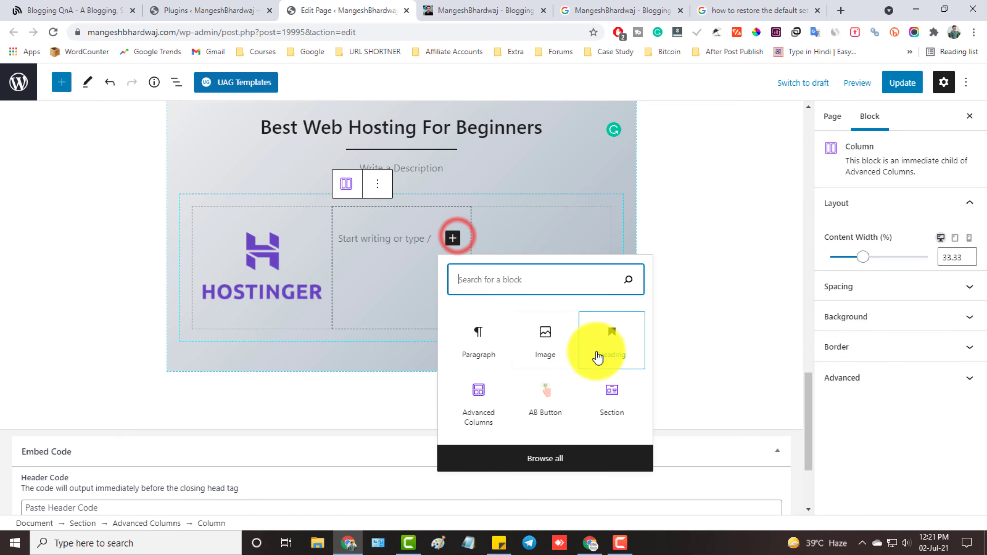
click(559, 341)
click(614, 6)
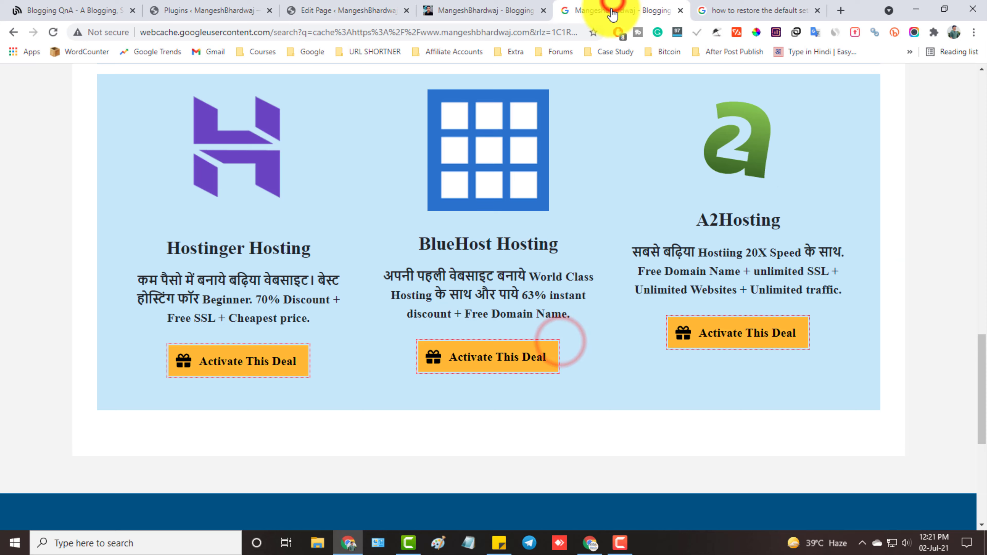
click(379, 6)
click(389, 305)
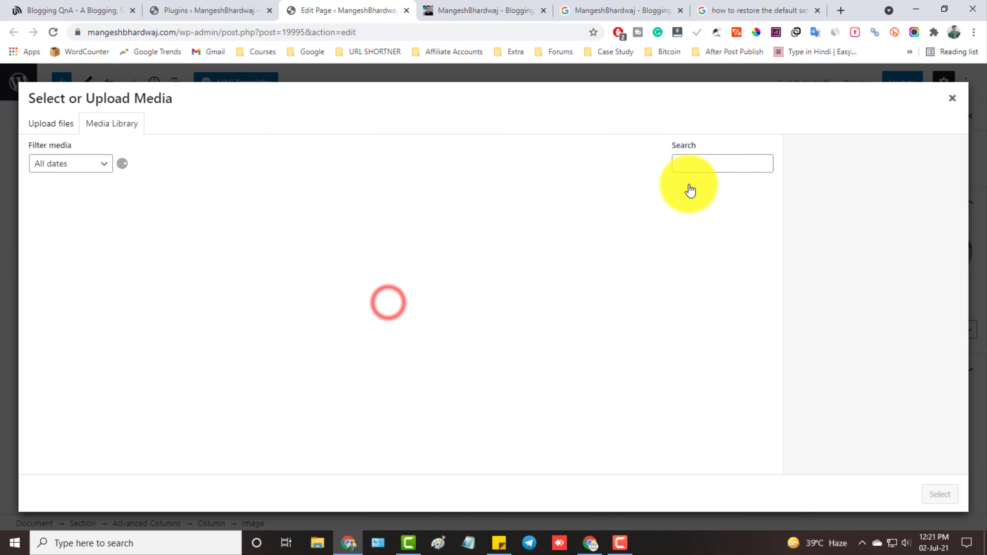
click(701, 167)
text(bluehost)
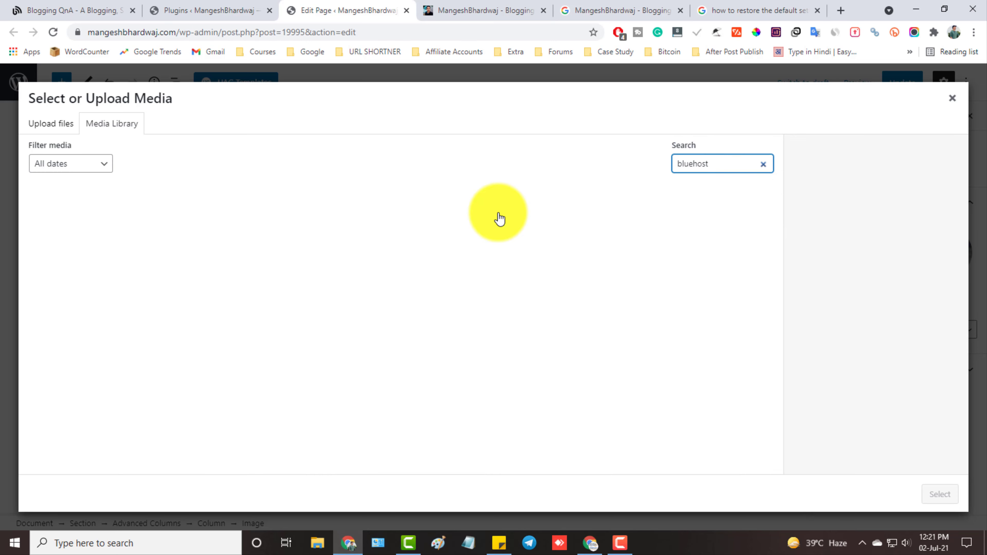
click(148, 228)
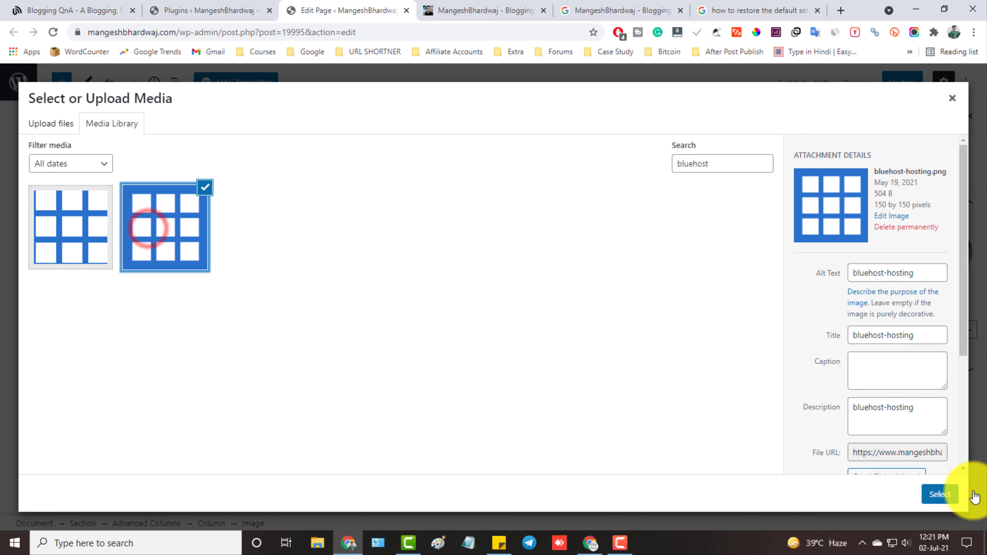
click(952, 497)
Add an image block to the third column and fill it with a2hosting.png, searching the media library for "a2hosting".
click(547, 266)
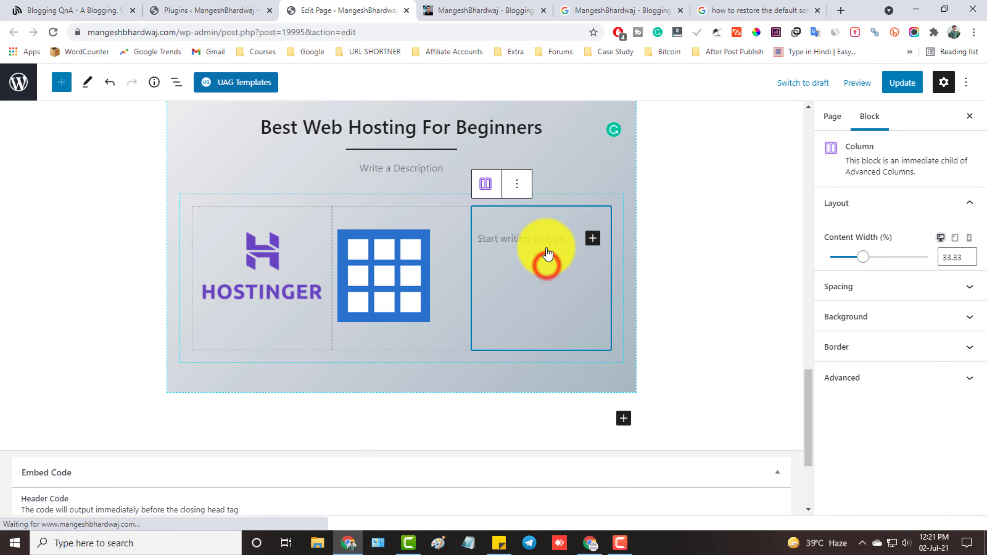
click(594, 239)
click(716, 282)
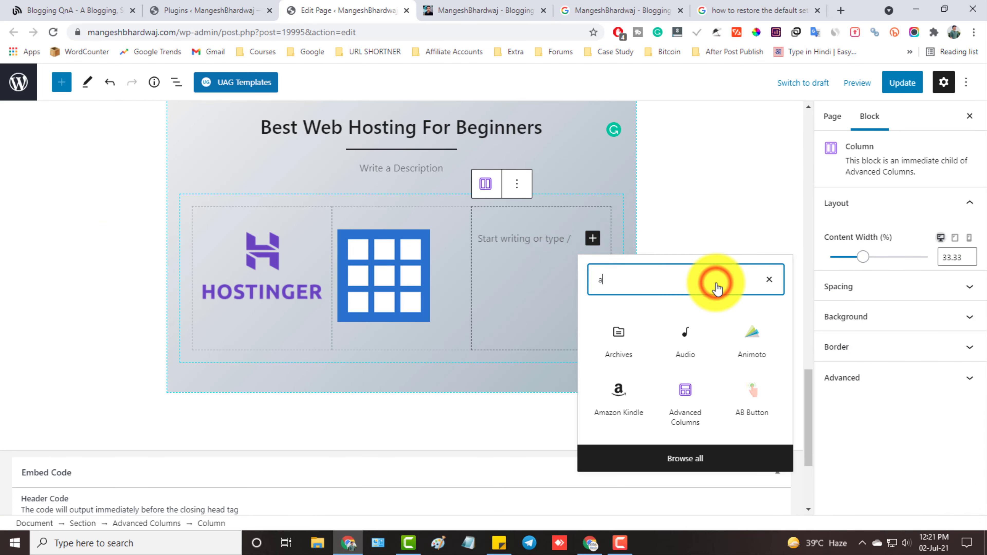
key(BackSpace)
click(688, 330)
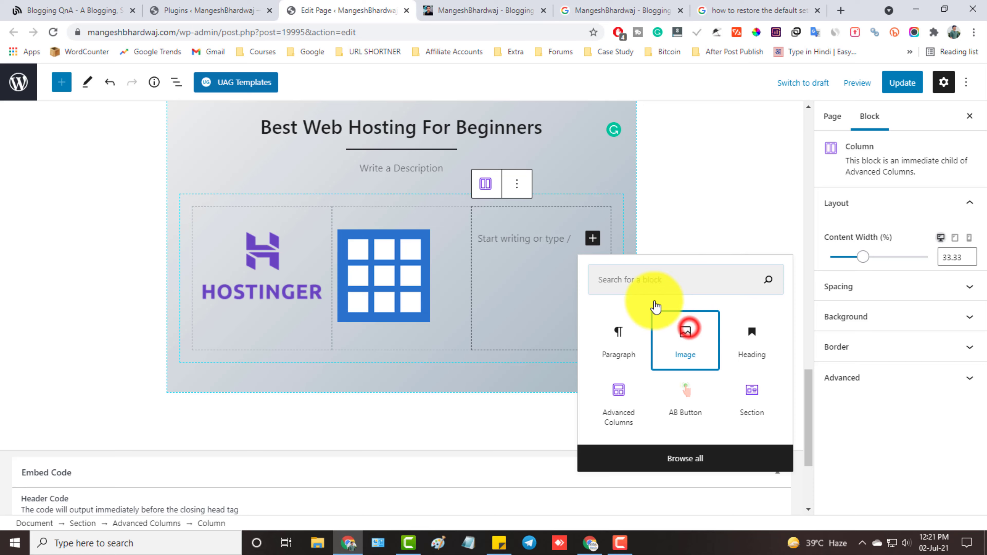
click(527, 304)
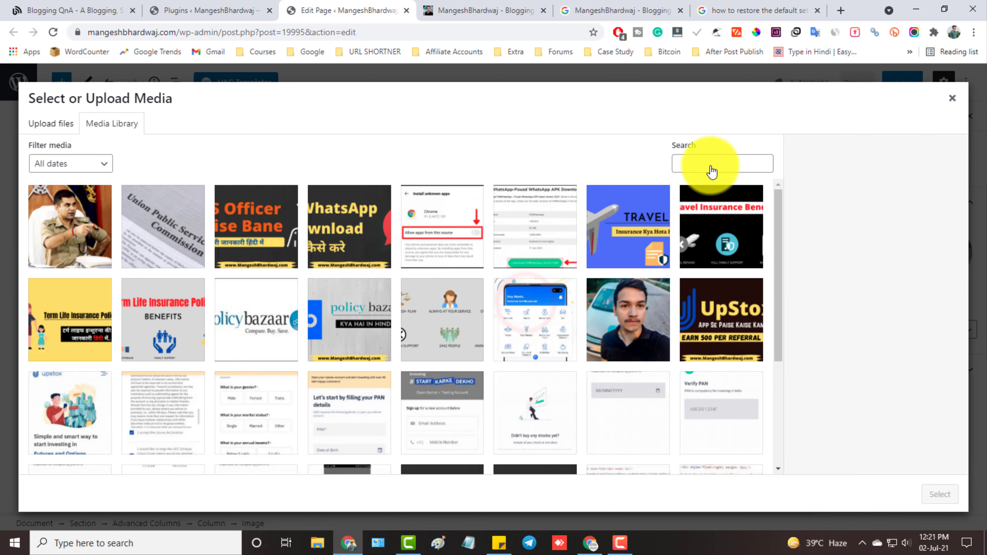
click(711, 171)
text(a2hosting)
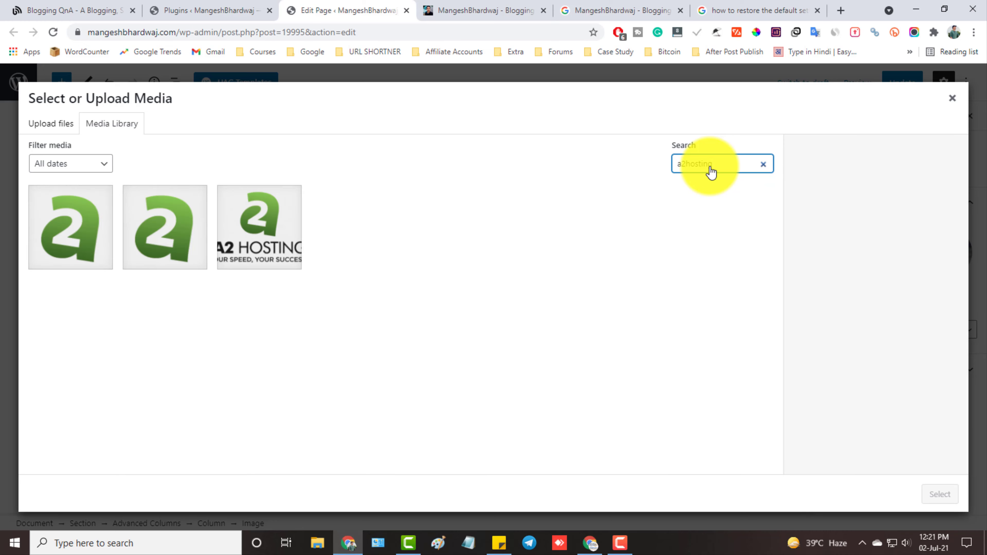
click(258, 226)
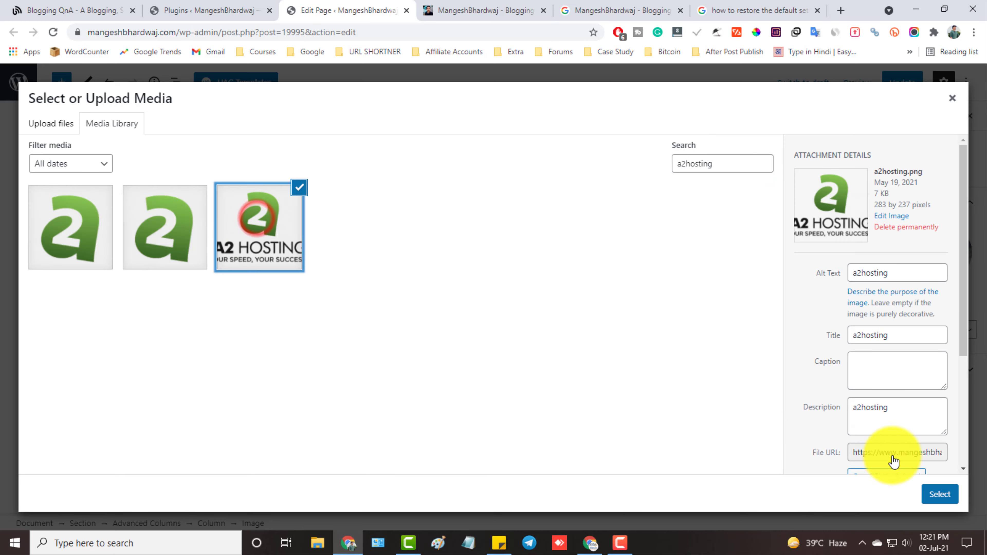
click(933, 493)
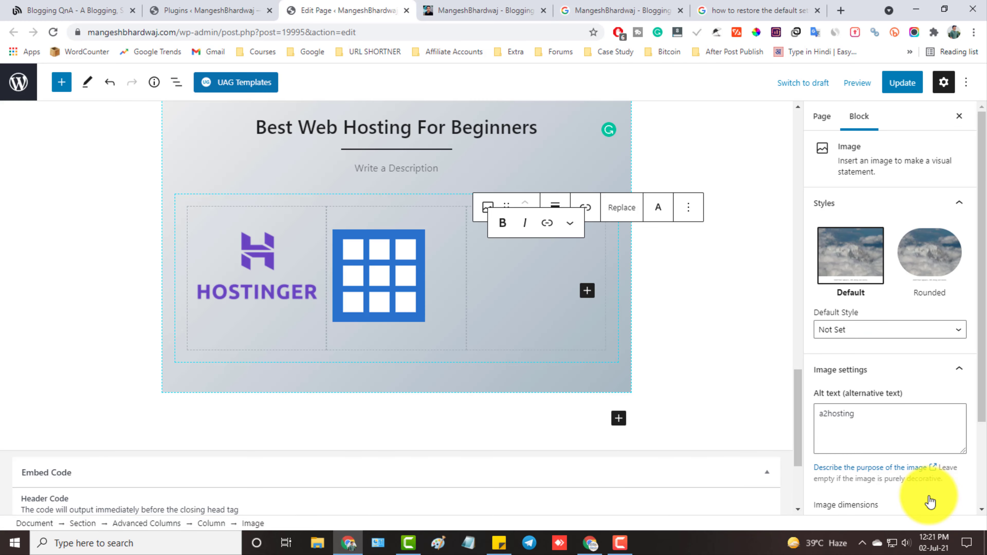
Add a centred paragraph below the A2 Hosting logo containing the A2Hosting description copied from the cached page.
click(588, 290)
click(593, 278)
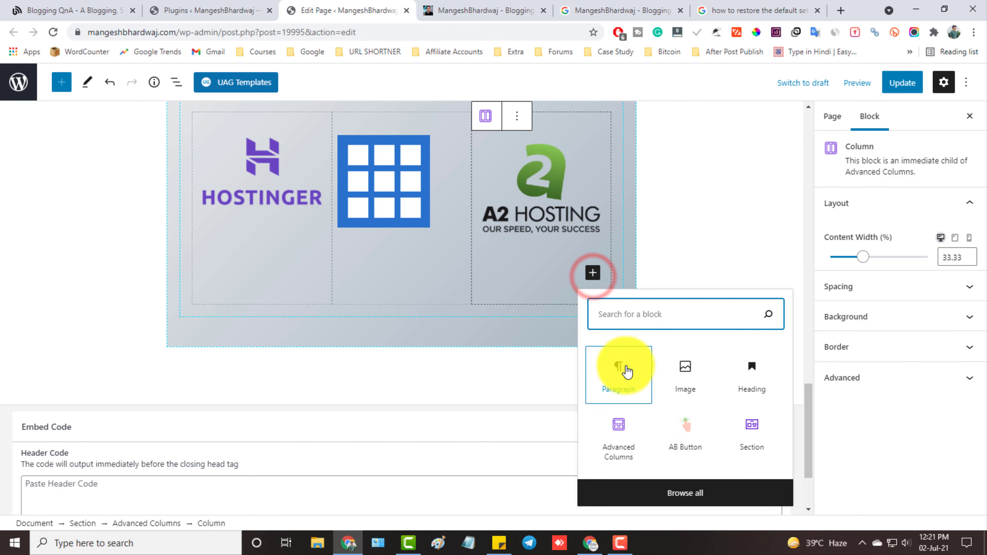
click(619, 372)
click(571, 8)
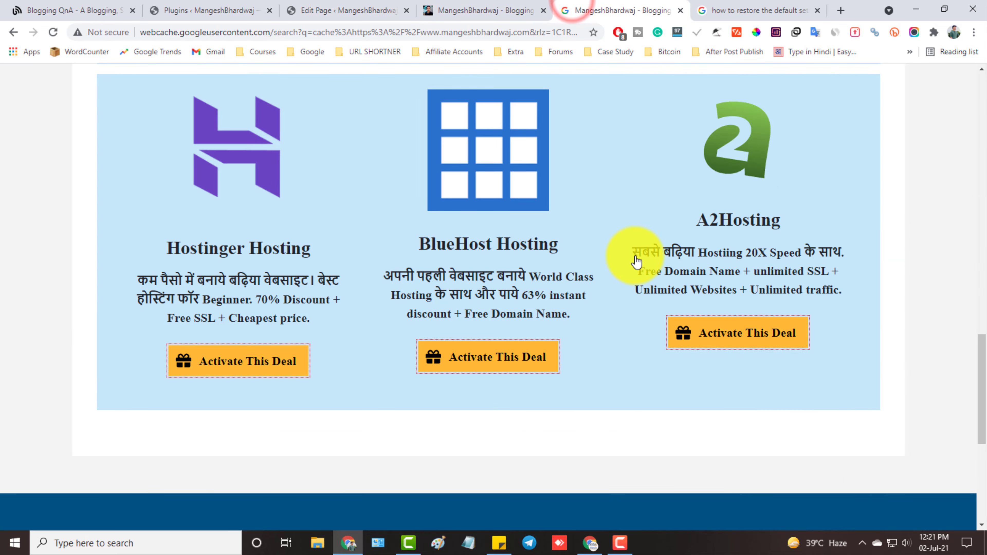
drag(633, 253, 814, 296)
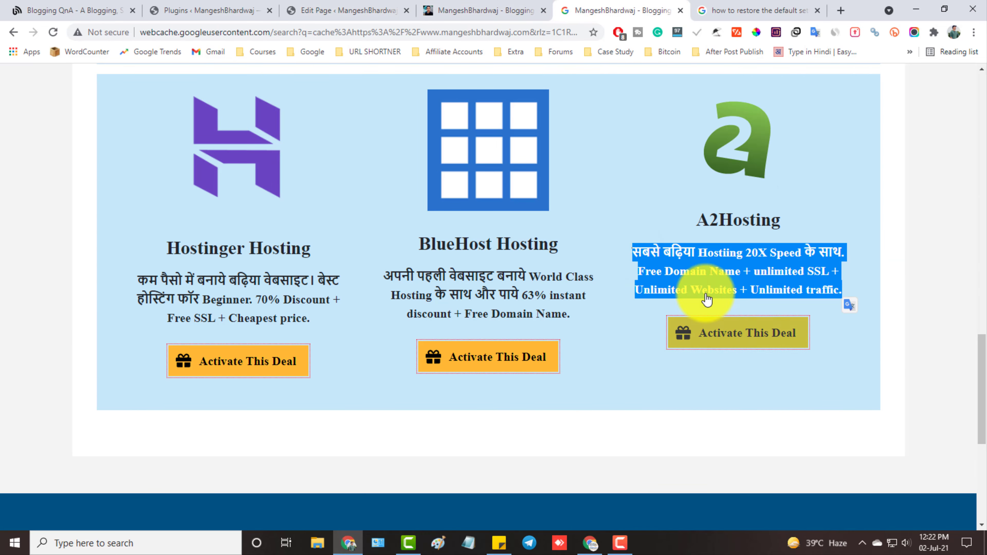
click(468, 7)
click(413, 5)
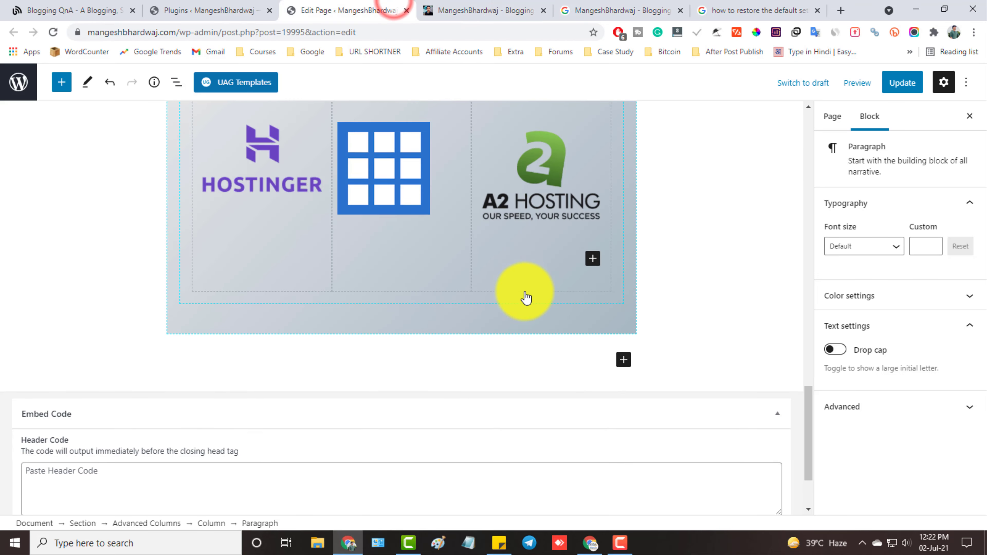
text(सबसे बढ़िया Hostiing 20X Speed के साथ. Free Domain Name + unlimited SSL + Unlimited Websites + Unlimited traffic.)
click(559, 161)
click(595, 222)
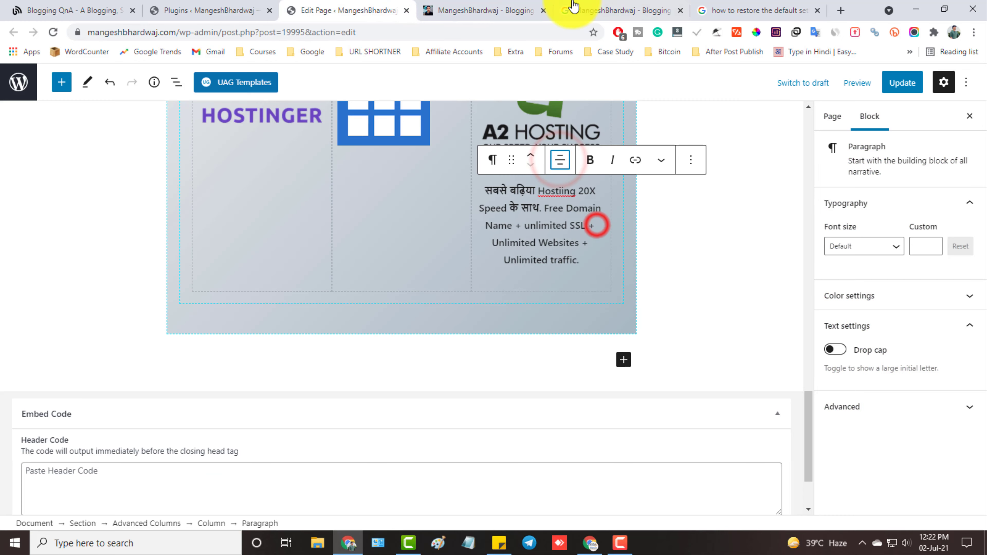
Copy the BlueHost Hosting description from the cached page into a new paragraph below the BlueHost logo in the second column.
click(589, 5)
drag(580, 316, 390, 286)
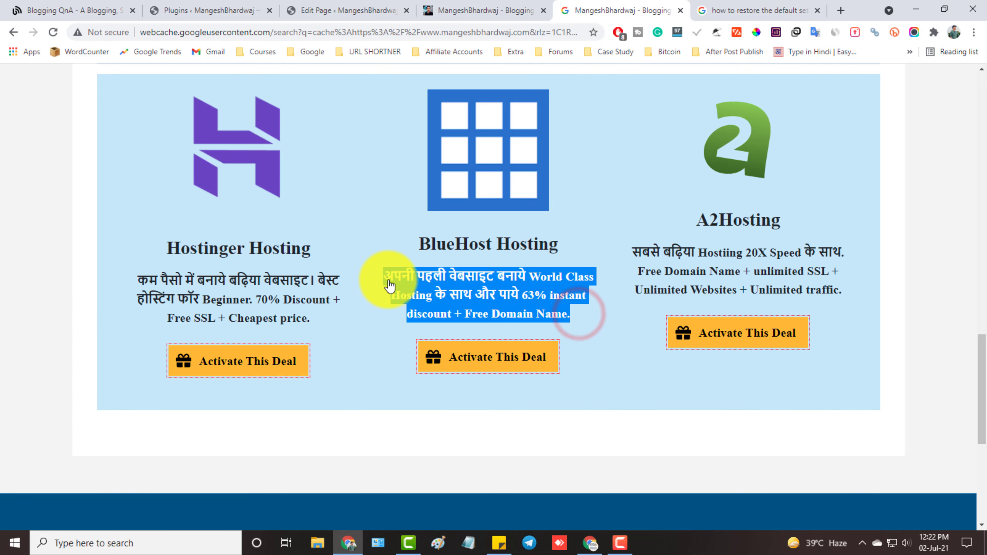
click(429, 6)
click(375, 8)
click(400, 194)
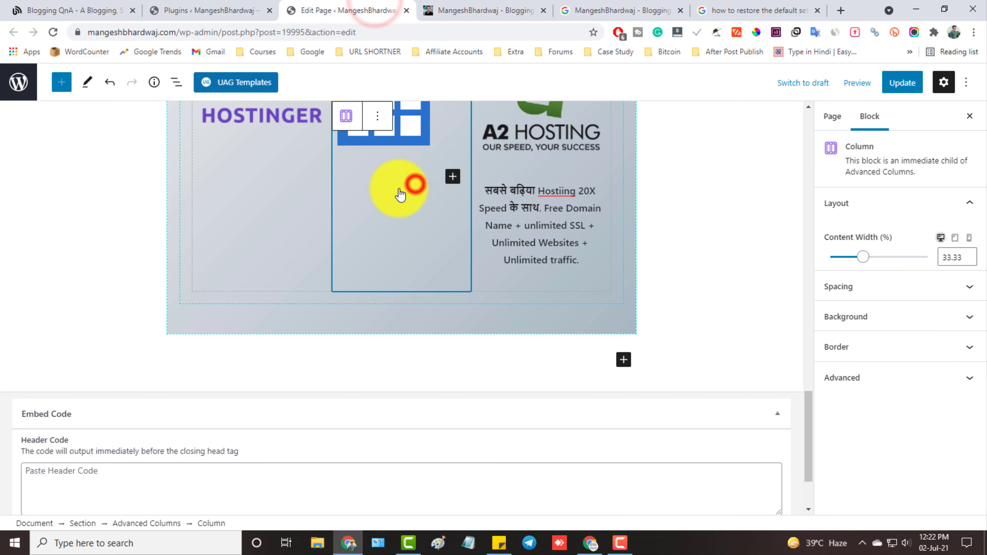
click(392, 186)
scroll(393, 183, down, 2)
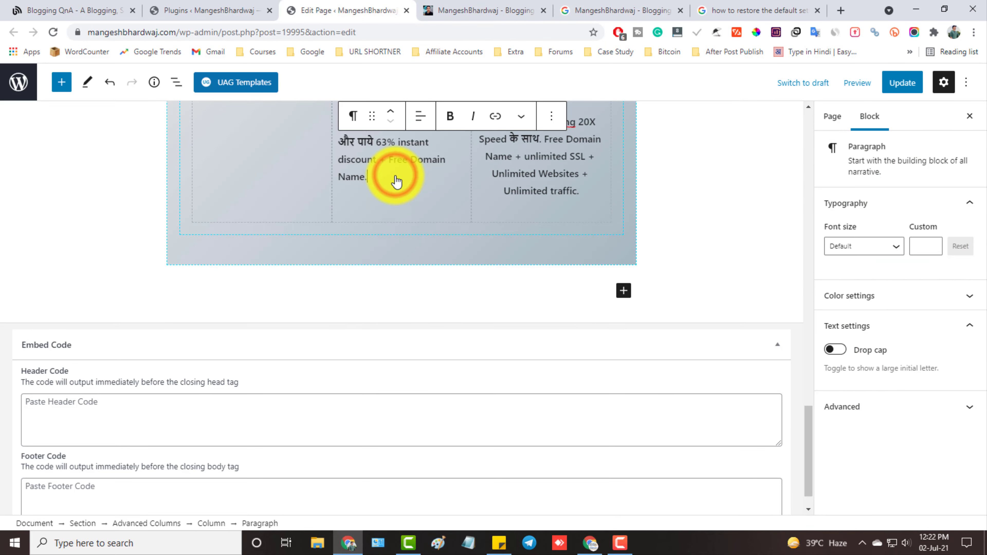
Centre the BlueHost description paragraph and copy the Hostinger Hosting description from the cached page.
click(422, 114)
click(465, 180)
click(617, 7)
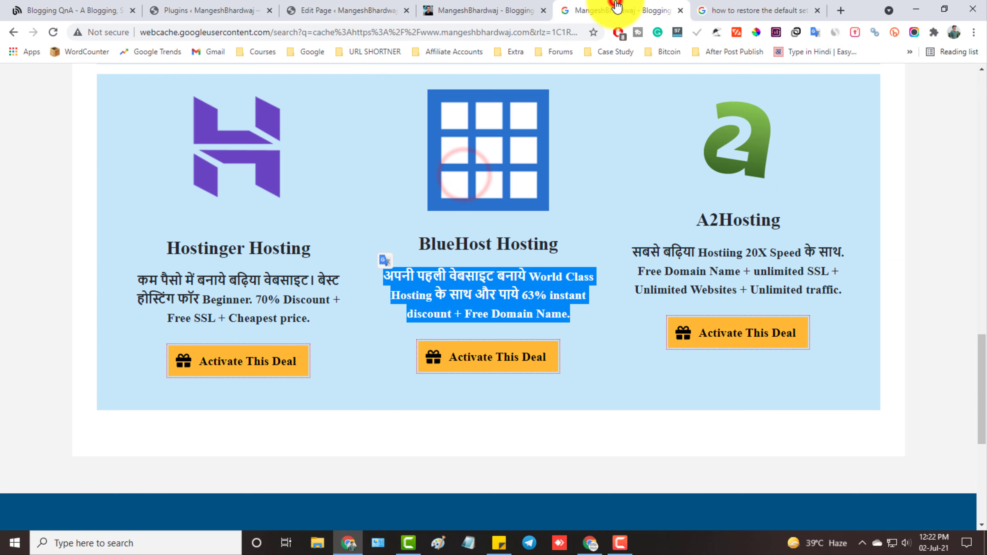
mouse_move(144, 277)
mouse_down()
mouse_move(205, 309)
mouse_move(330, 330)
mouse_move(138, 283)
mouse_up()
click(327, 328)
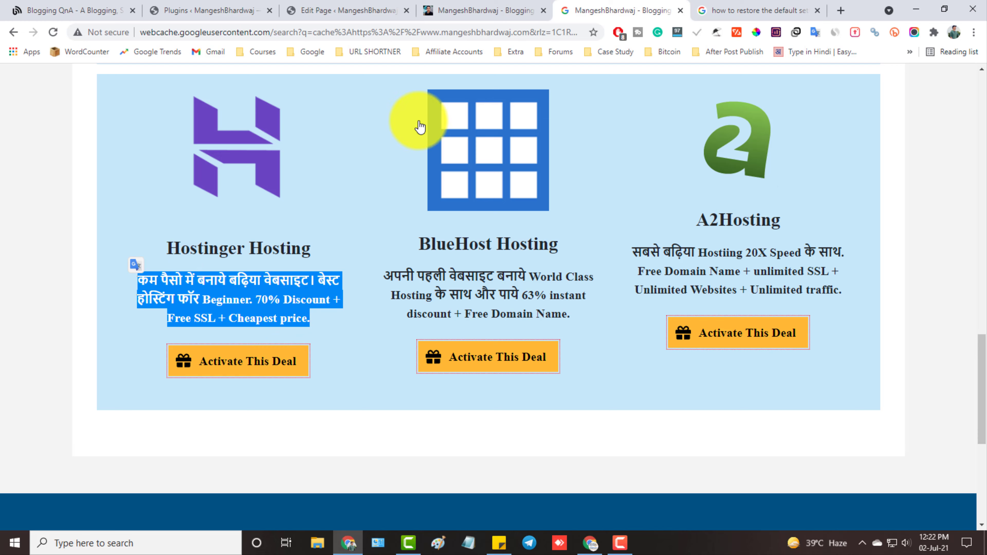
Add a centred paragraph below the Hostinger logo in the first column containing the copied Hostinger description.
click(346, 10)
scroll(324, 244, up, 5)
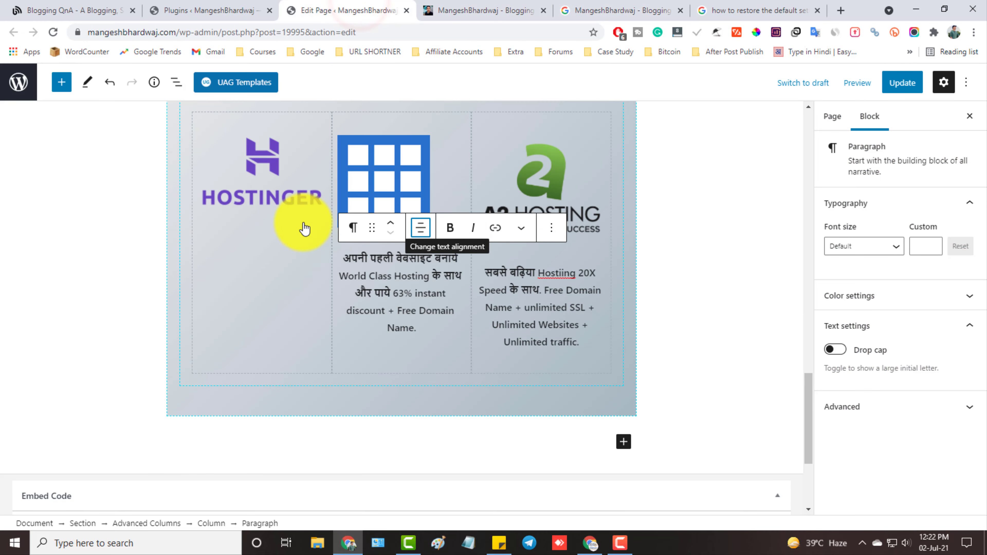
click(293, 265)
click(313, 237)
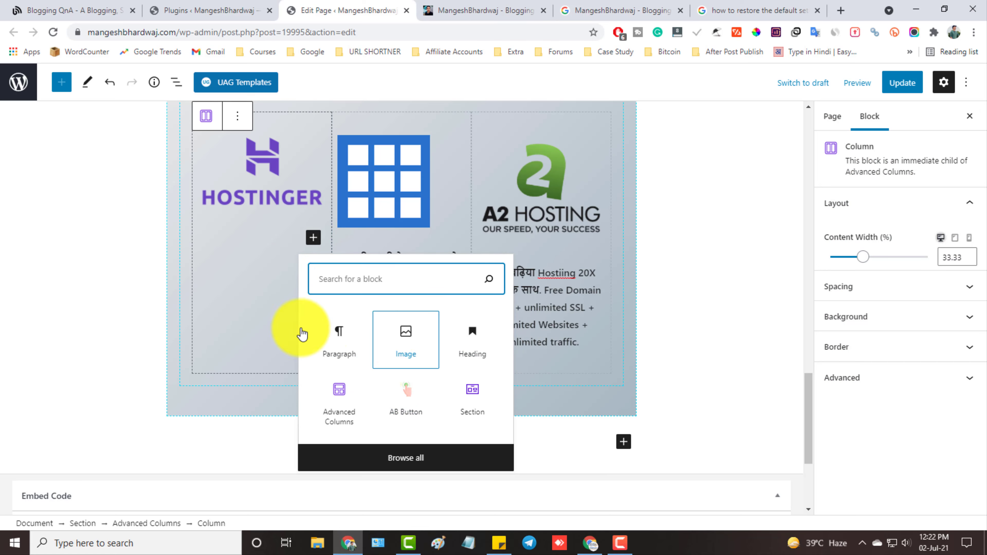
click(327, 336)
key(ctrl+v)
scroll(252, 249, down, 3)
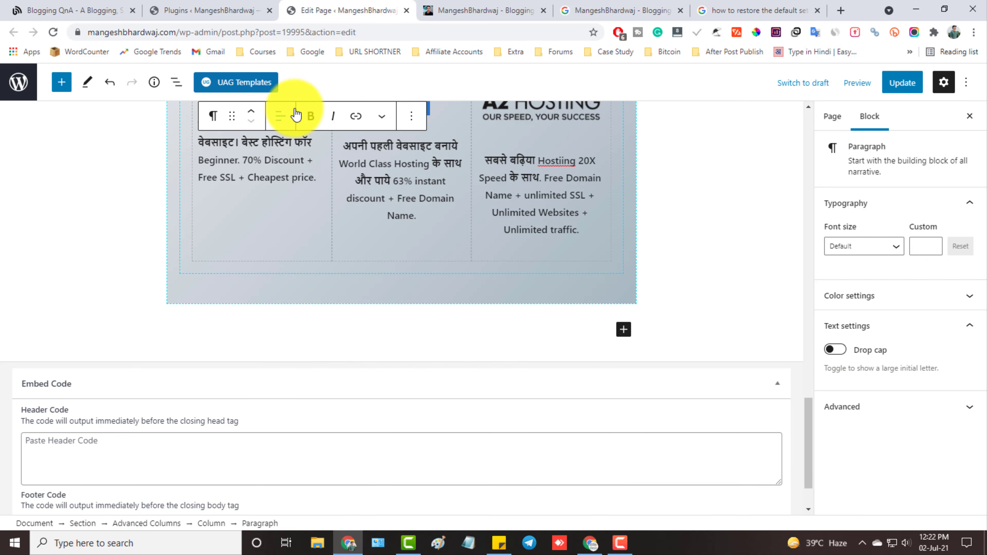
click(278, 117)
click(311, 181)
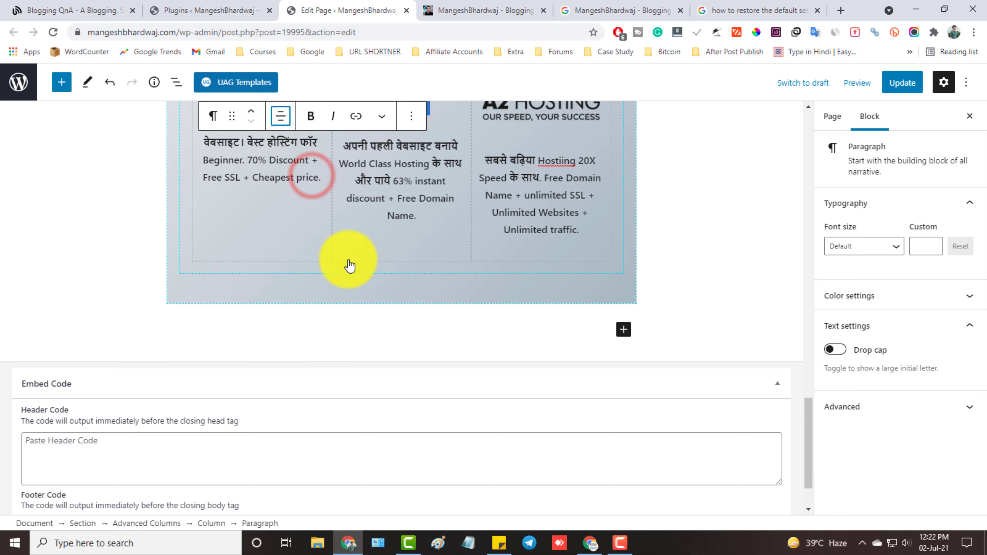
Insert an AB Button block below the Hostinger description in the first column.
scroll(311, 280, up, 2)
click(282, 279)
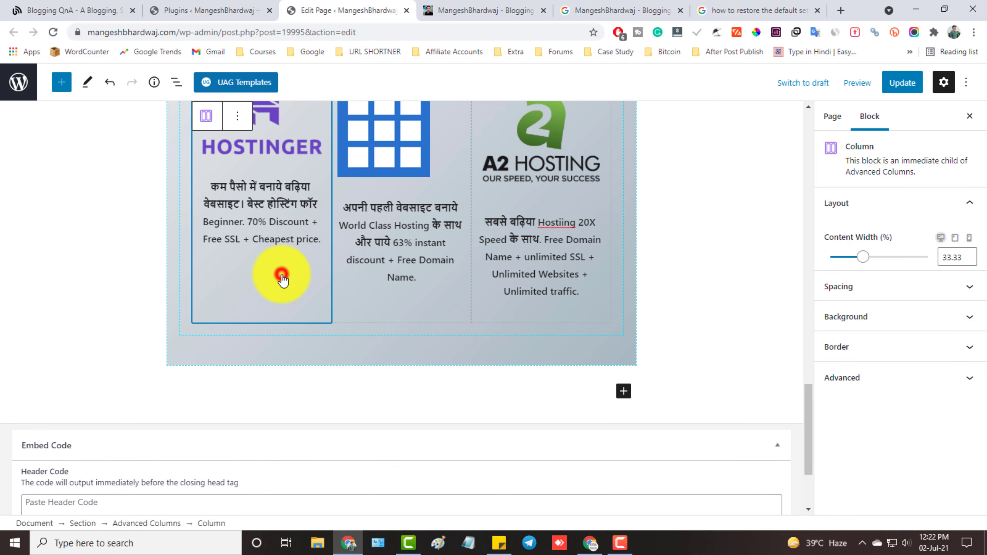
click(322, 241)
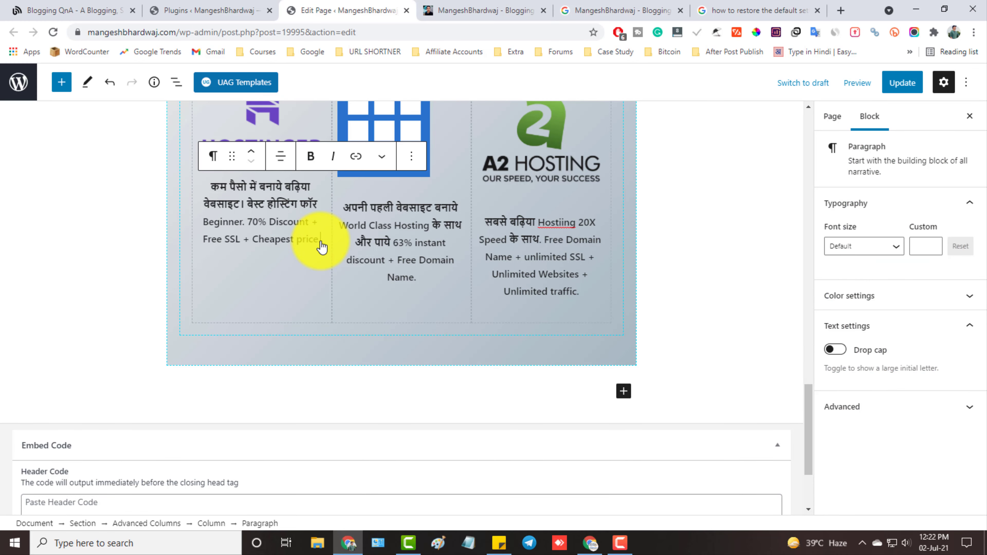
key(Return)
click(312, 236)
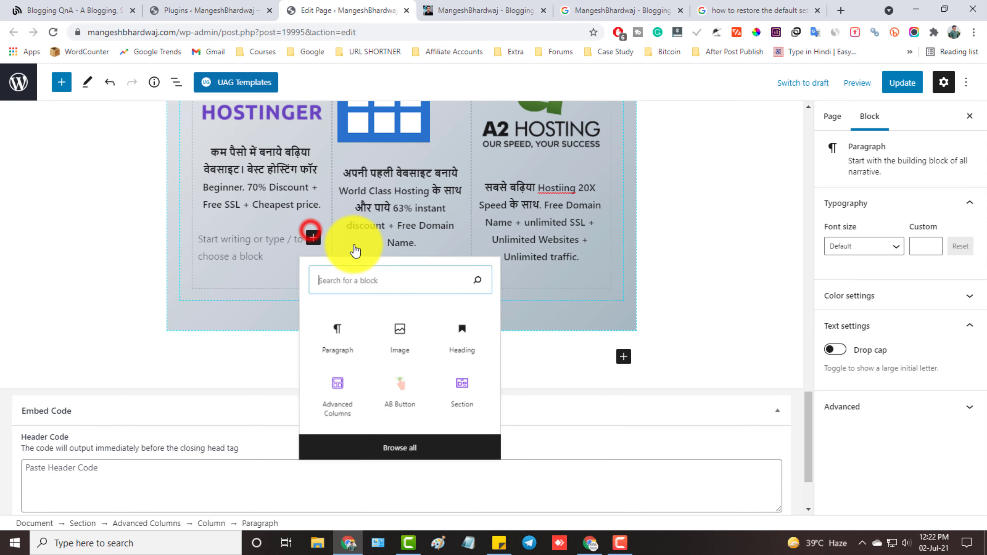
click(404, 399)
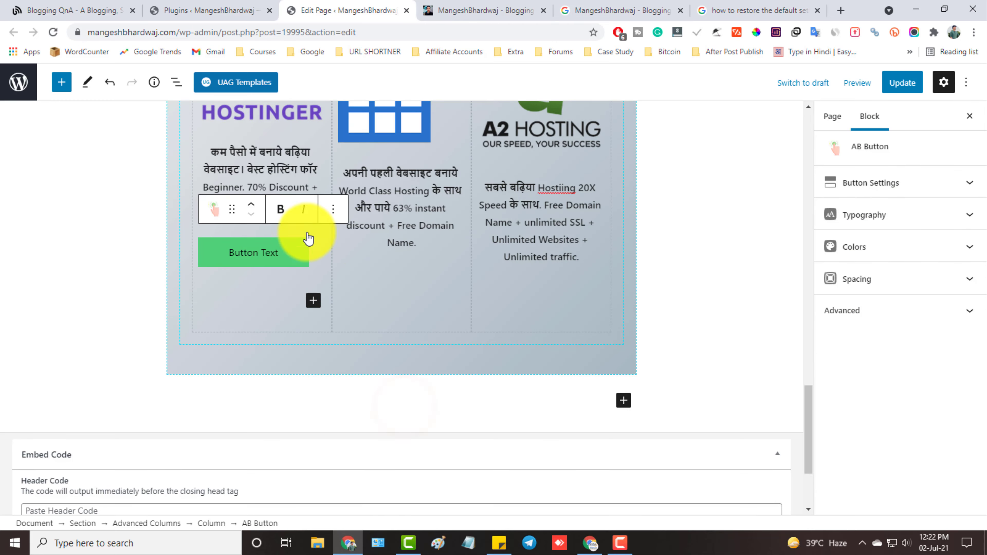
Copy the link address of the Hostinger column's Activate This Deal button from the cached page.
click(519, 10)
click(620, 9)
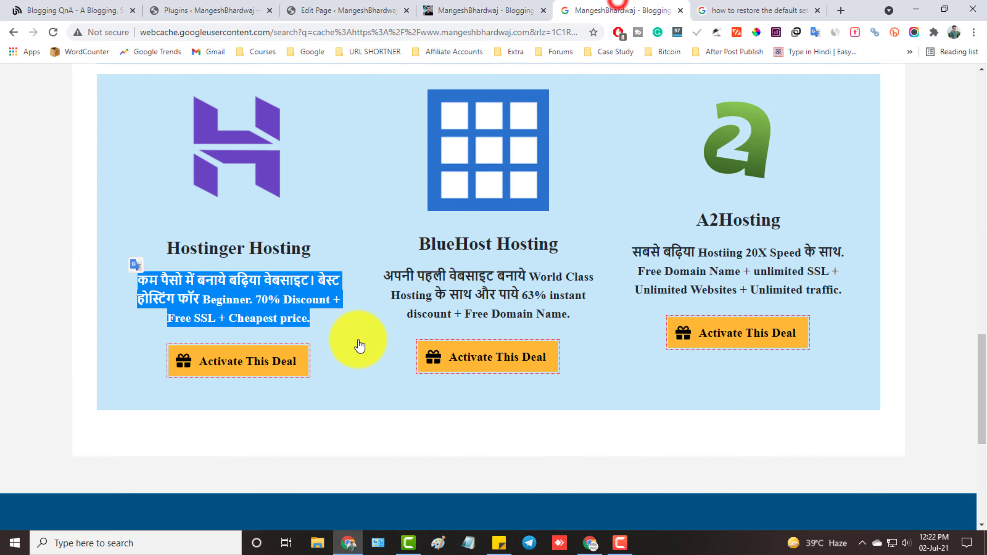
right_click(238, 359)
click(329, 466)
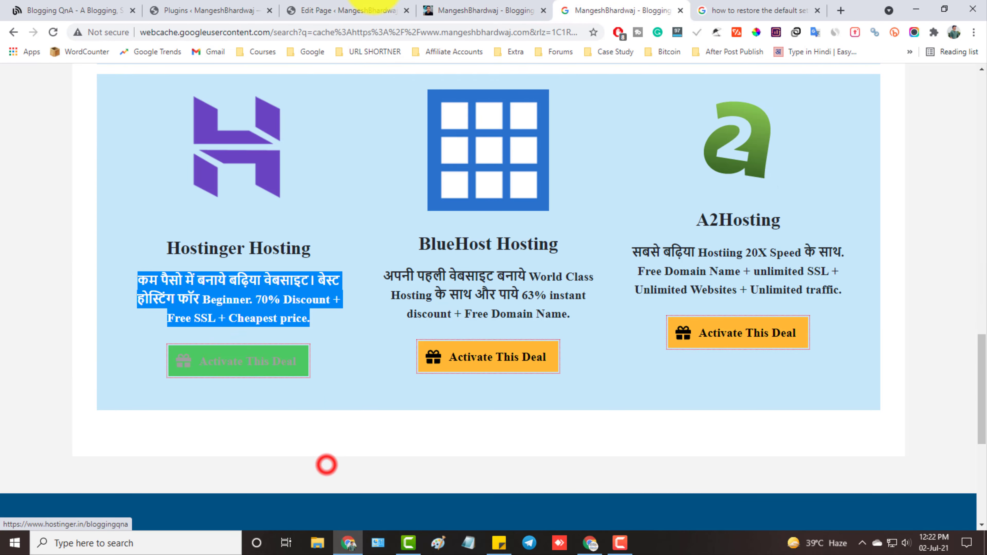
Label the new button in the Hostinger column "Activate This Deal" and make the text bold.
click(363, 10)
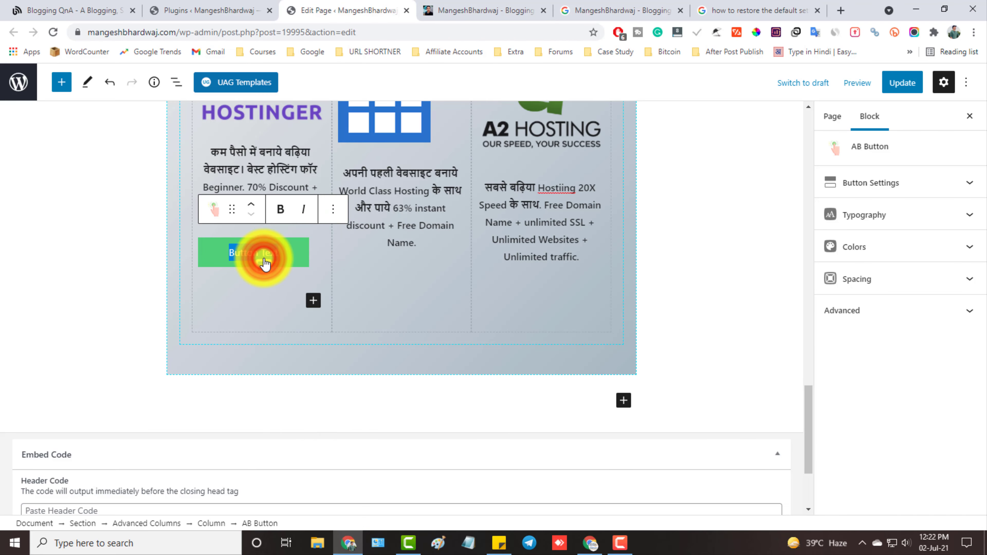
text(Ad)
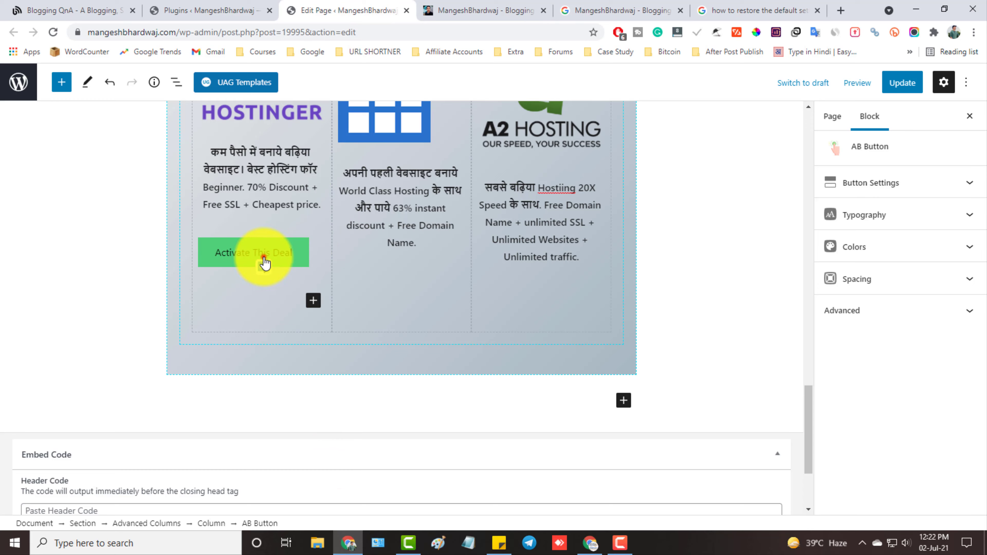
triple_click(264, 261)
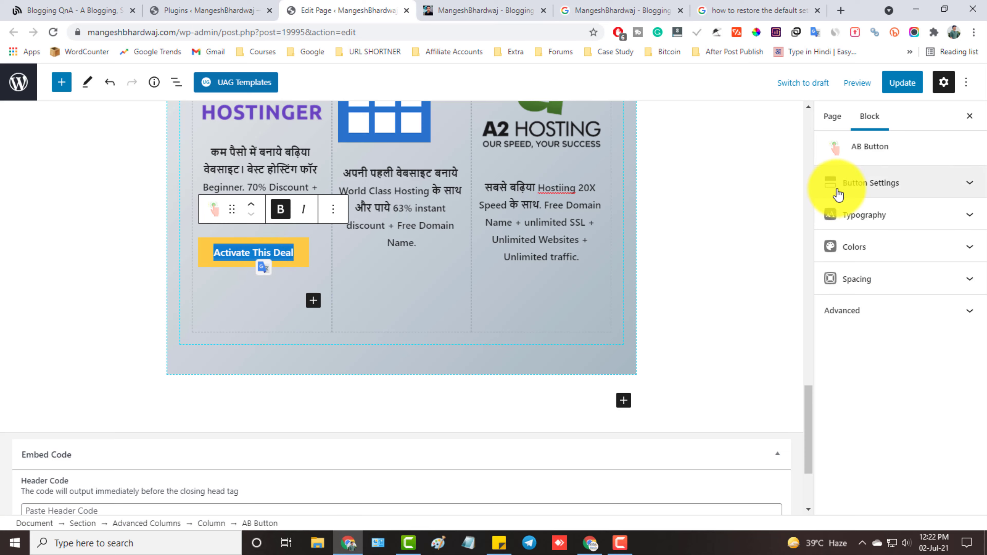
click(860, 185)
scroll(903, 220, down, 2)
click(908, 223)
key(ctrl+v)
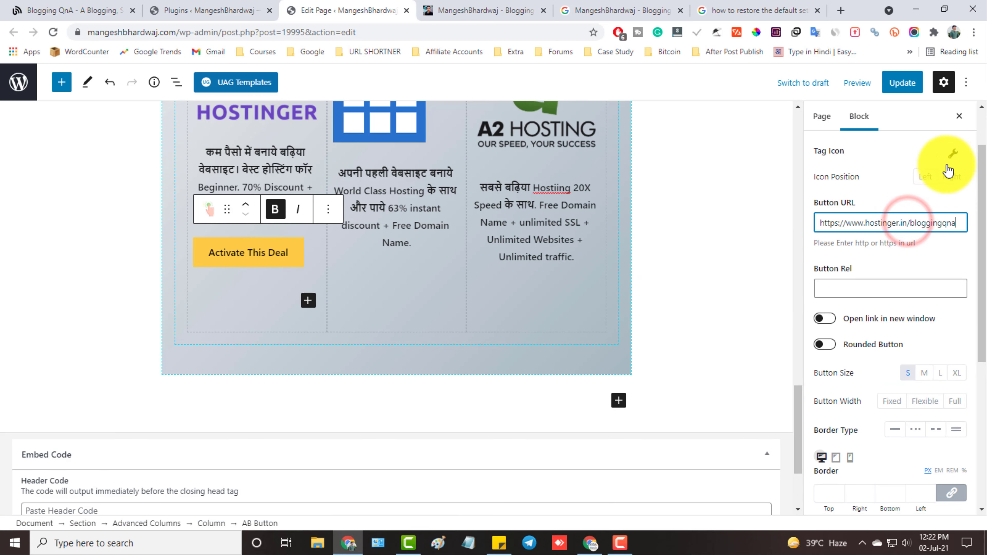
Give the Hostinger button a double right-chevron tag icon positioned to the left of its text.
click(925, 176)
click(952, 153)
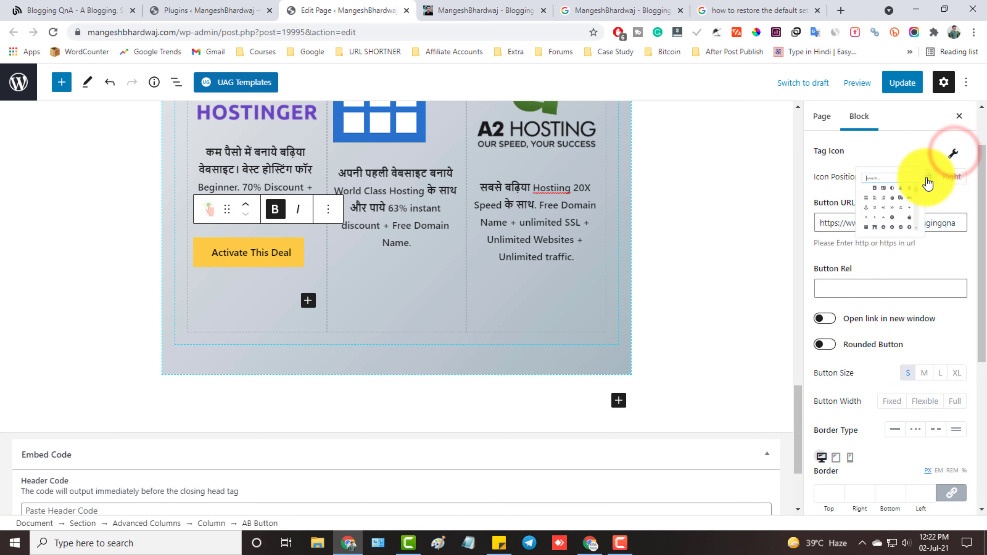
text(deal)
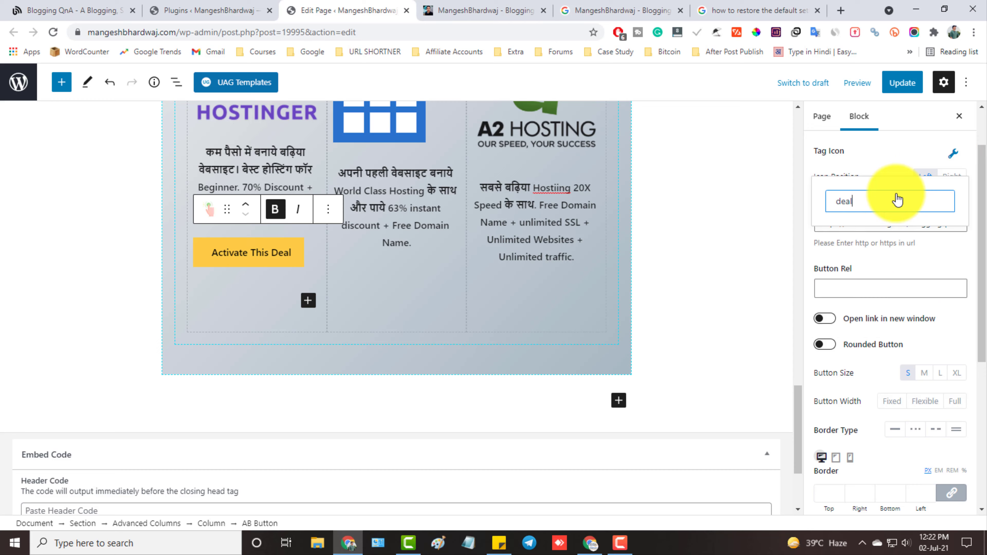
key(BackSpace)
key(BackSpace)
key(BackSpace)
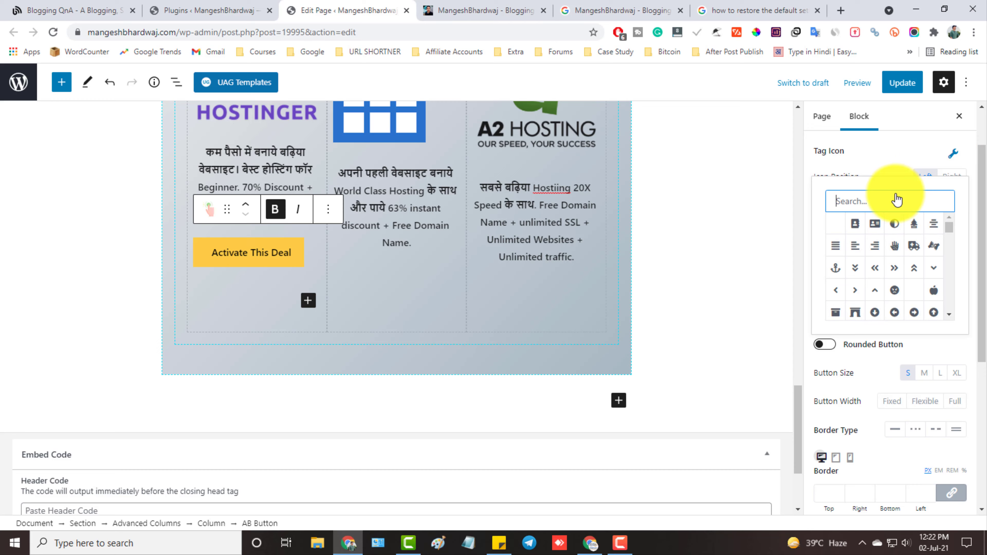
click(893, 269)
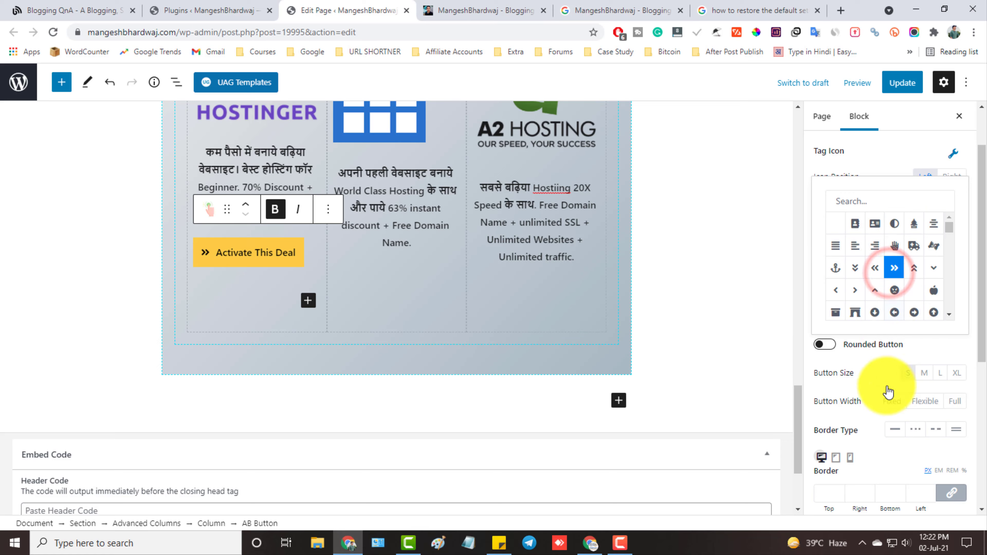
Centre the Hostinger button in its column and set its border radius to 3 px on all corners.
scroll(886, 393, down, 6)
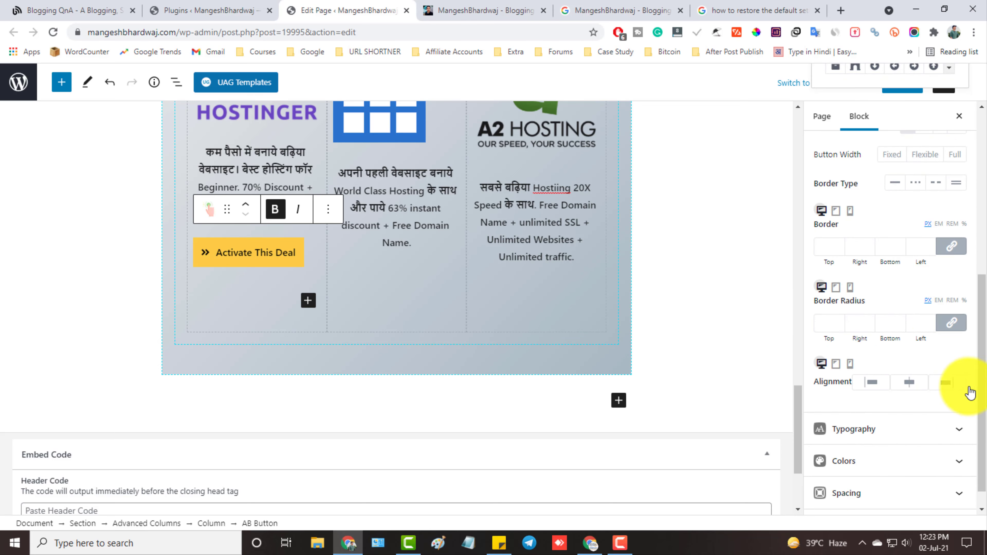
click(908, 381)
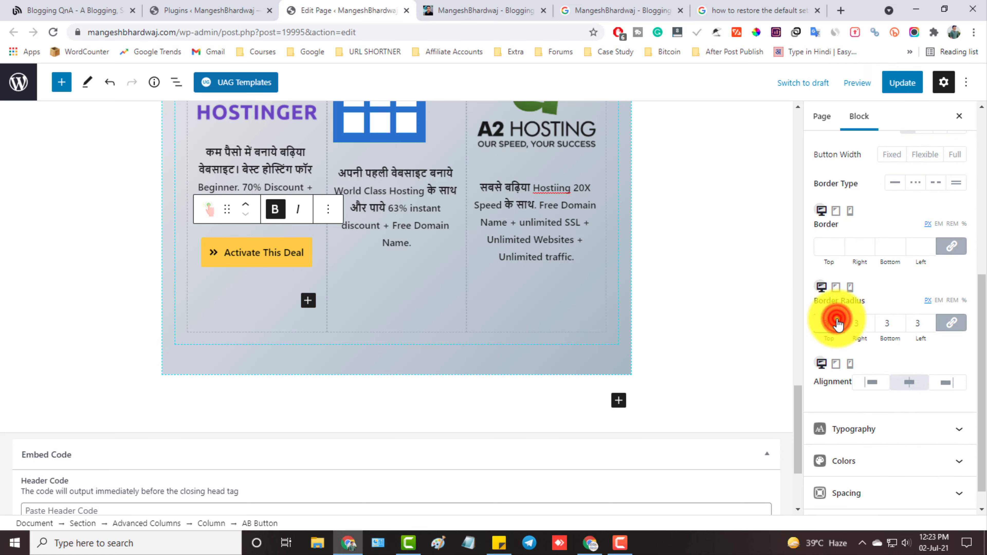
click(724, 301)
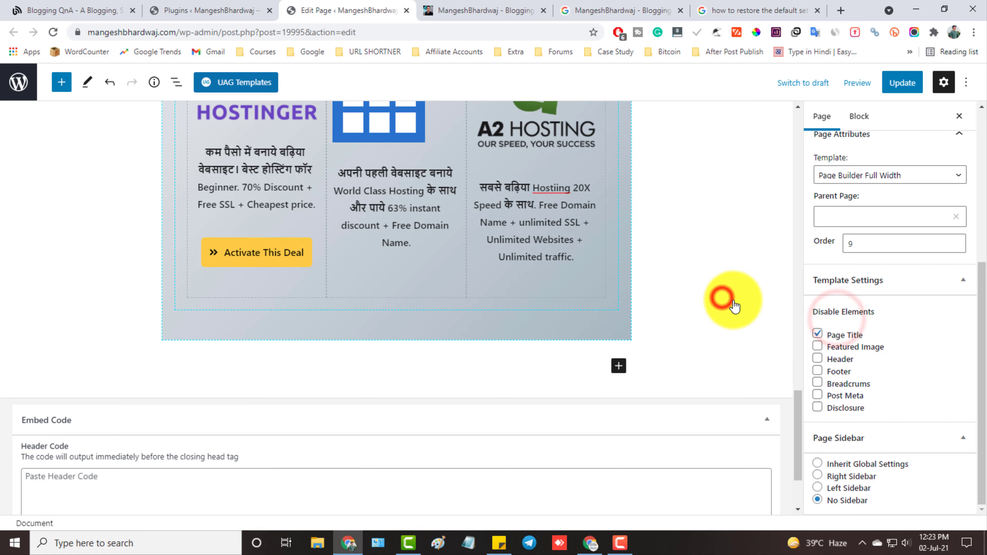
Duplicate the Hostinger button and move the copy below the BlueHost description in the second column.
click(278, 251)
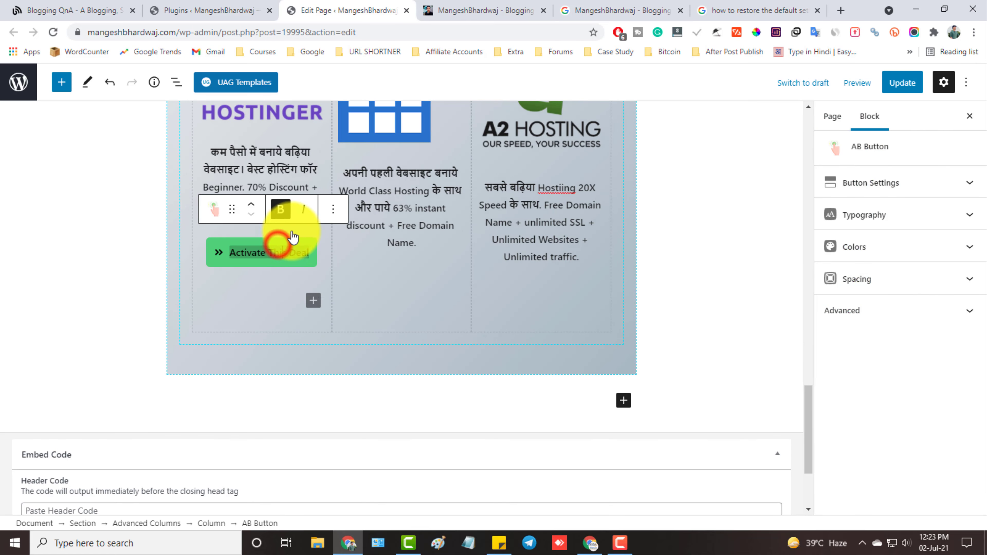
click(333, 210)
click(379, 305)
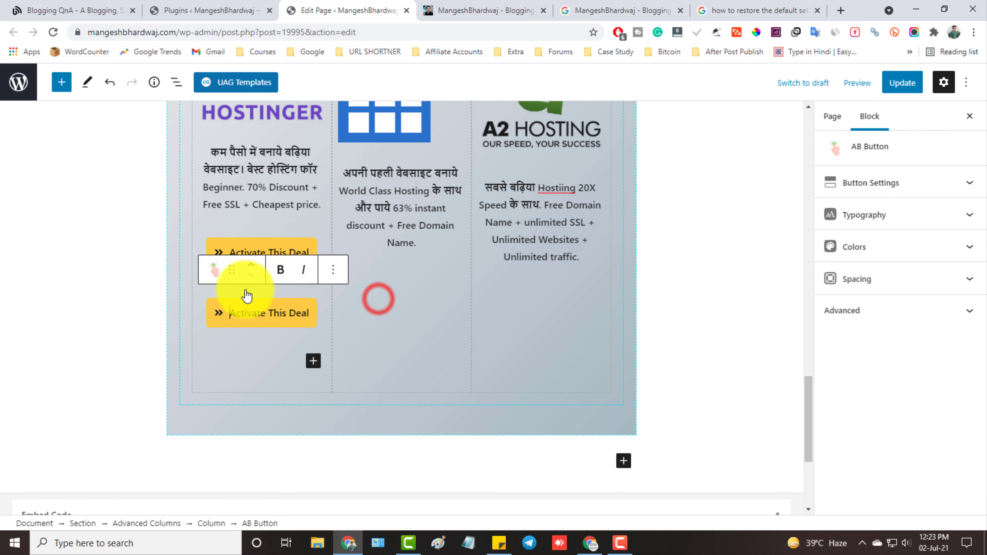
drag(234, 273, 384, 317)
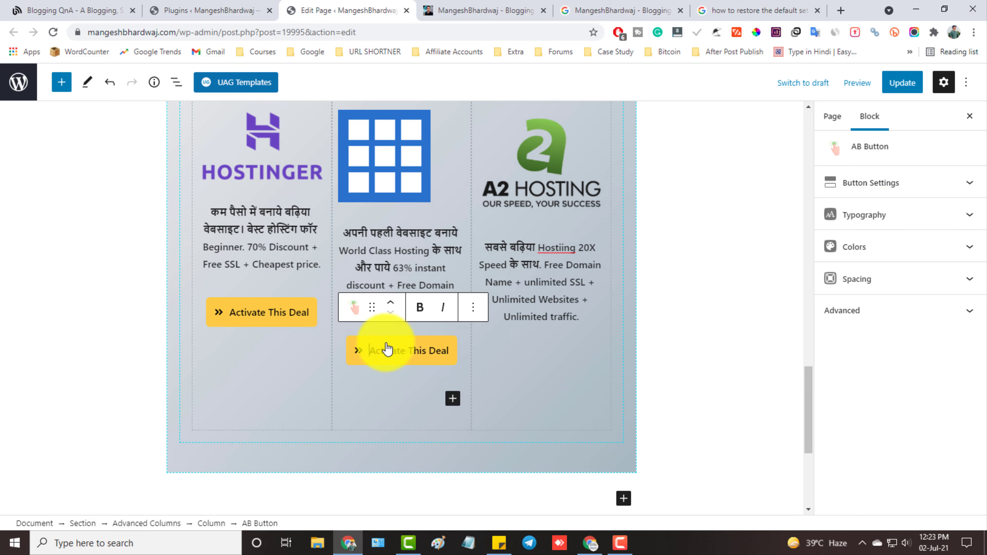
Duplicate the Activate This Deal button in the BlueHost column.
click(473, 307)
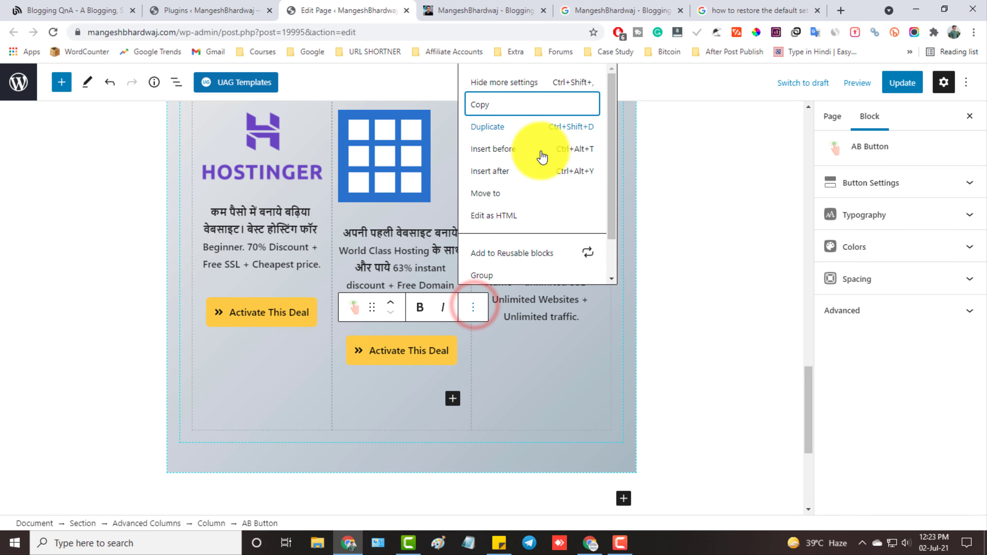
click(529, 127)
drag(373, 371, 522, 366)
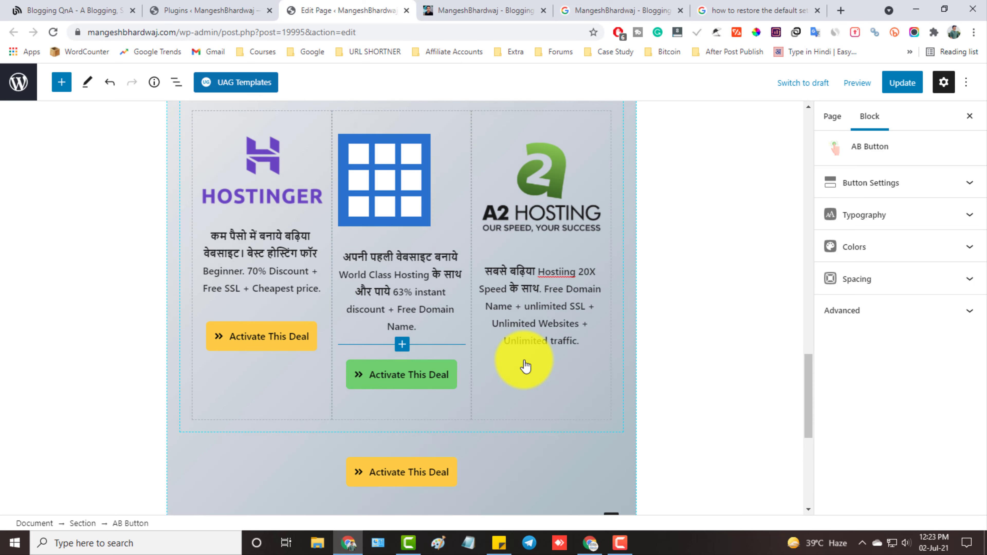
click(319, 479)
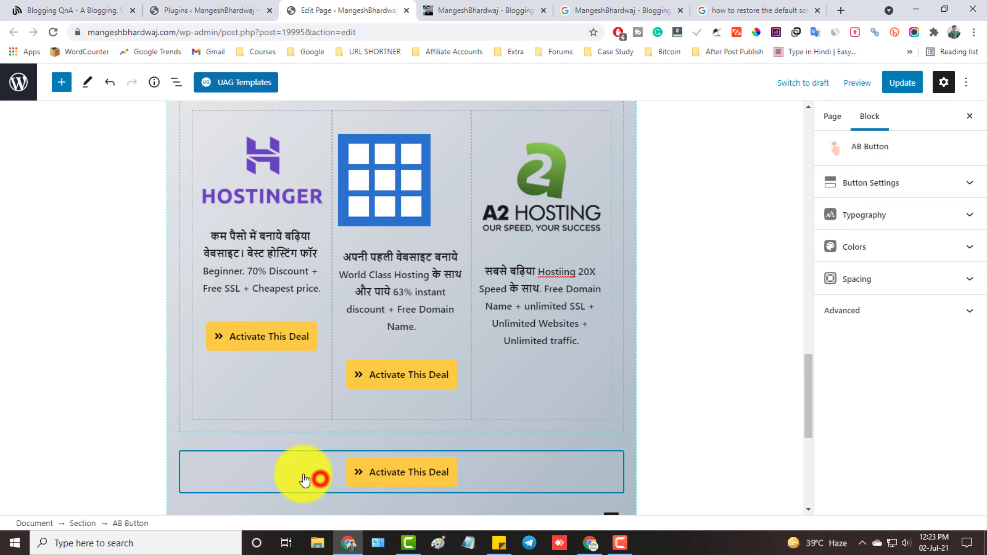
click(358, 473)
key(ctrl+z)
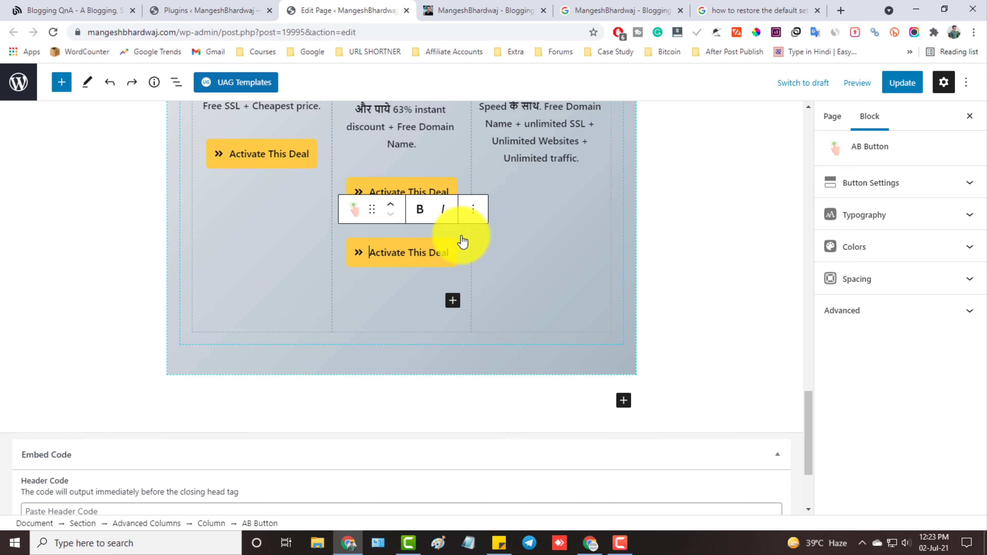
Move the duplicated button from the BlueHost column to below the A2 Hosting description in the third column.
drag(373, 212, 525, 241)
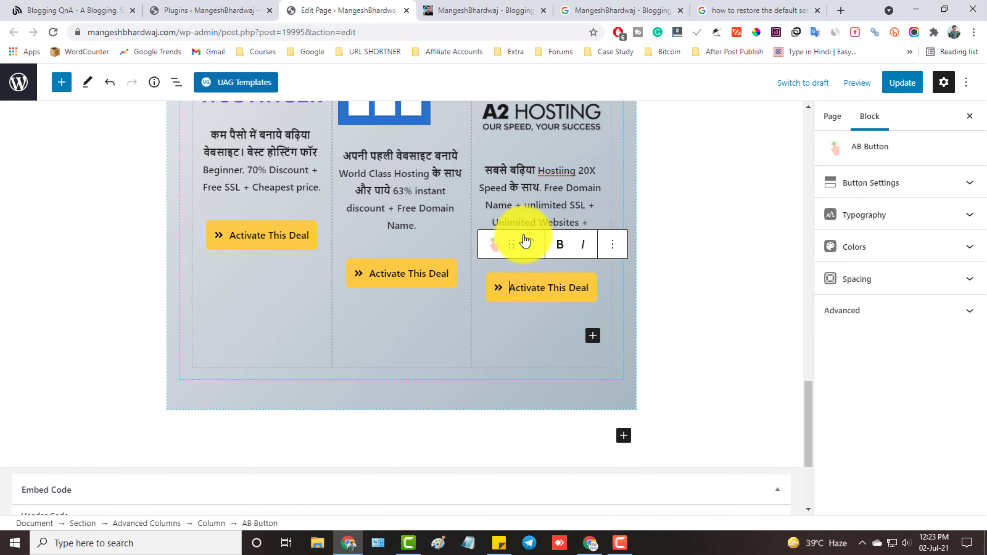
Copy the BlueHost deal link (/go/bluehost/) from the cached homepage and set it as the URL of the BlueHost column's button.
click(505, 8)
click(622, 7)
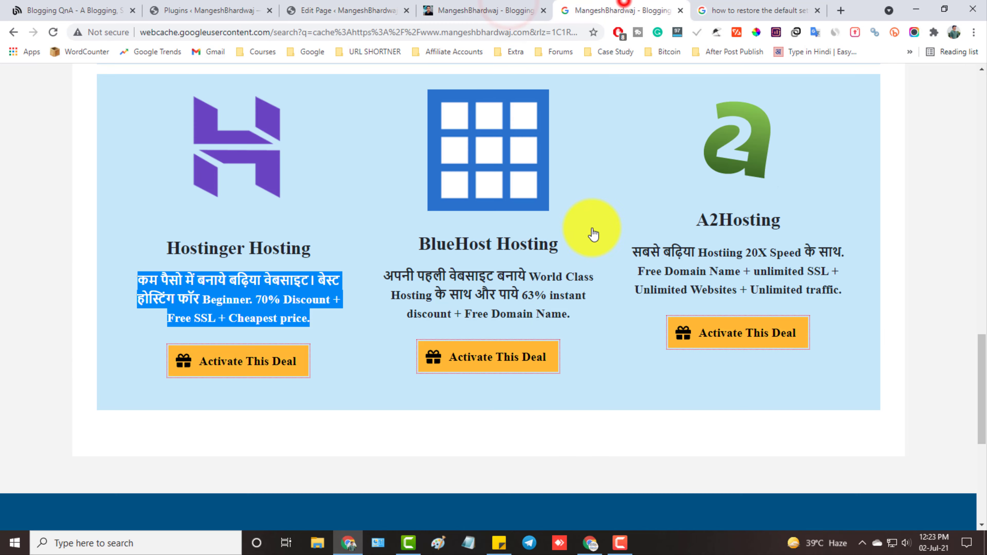
right_click(501, 359)
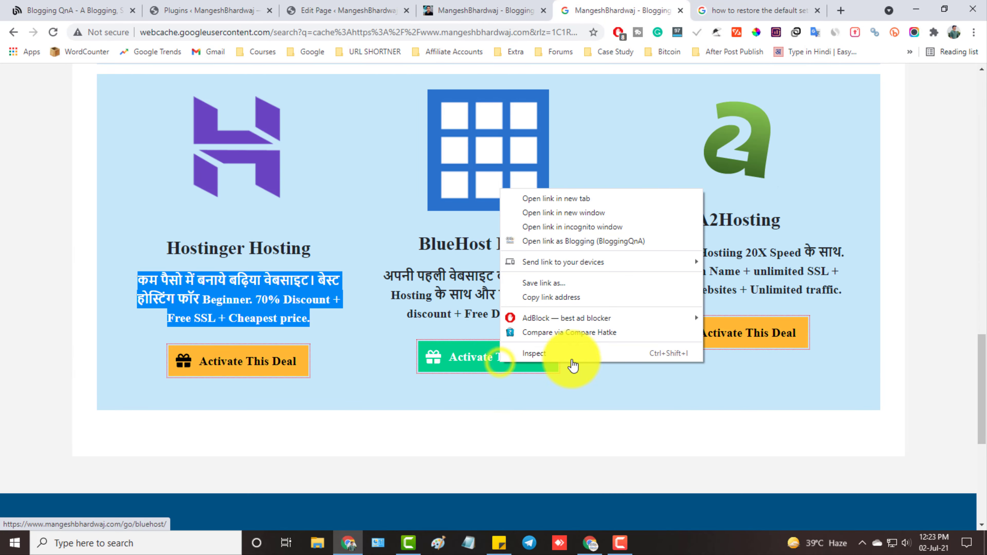
click(576, 297)
click(267, 9)
click(344, 10)
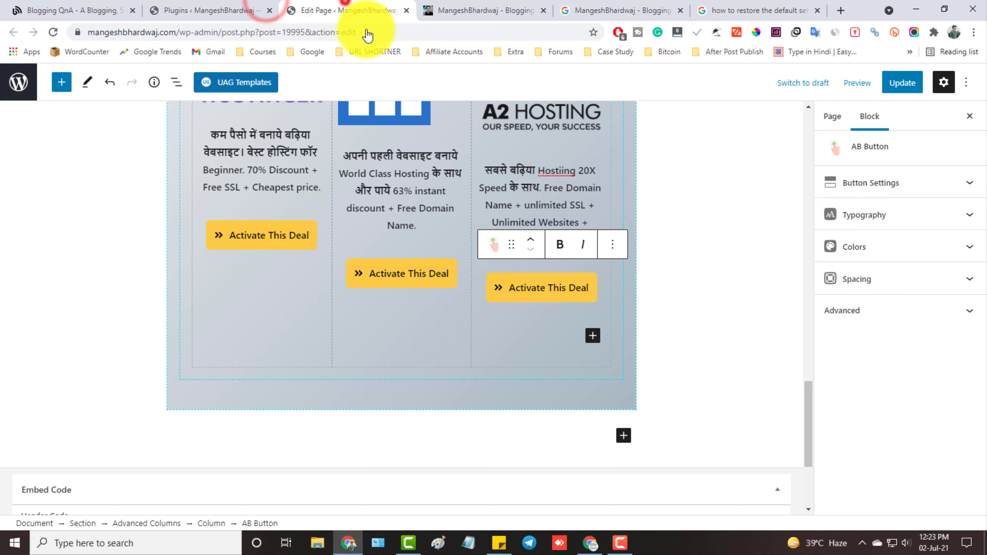
click(439, 269)
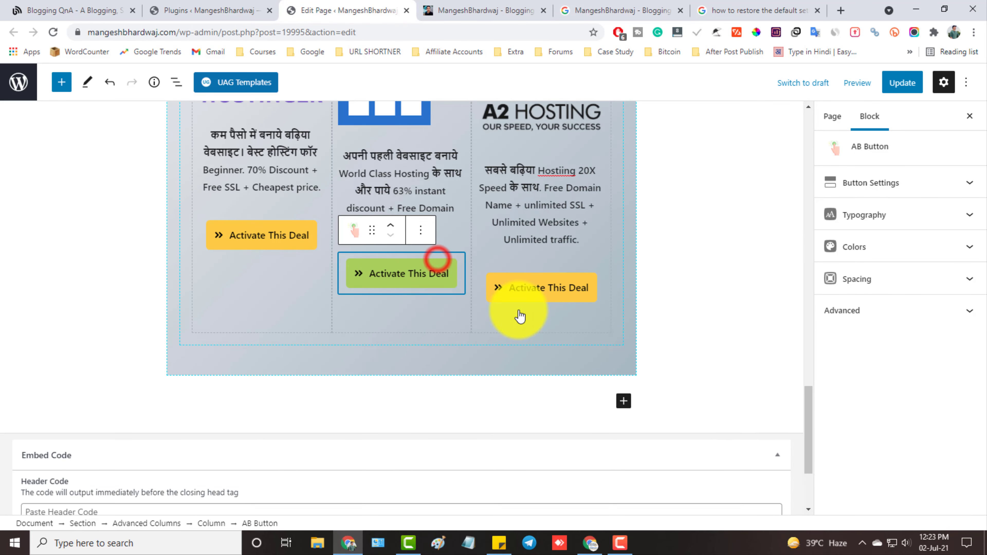
click(880, 179)
triple_click(888, 222)
key(ctrl+v)
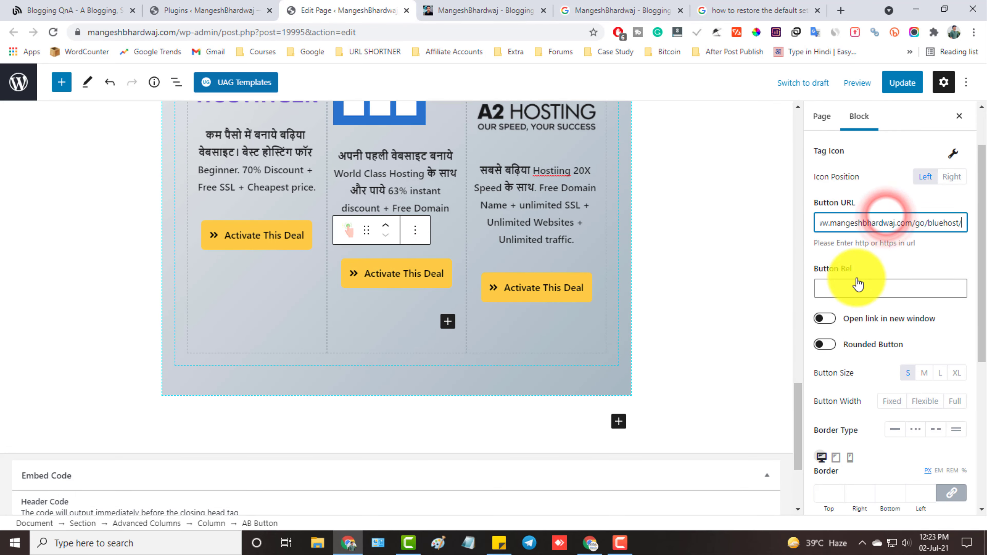
Copy the A2Hosting deal link (/go/a2hosting/) from the cached homepage and set it as the URL of the A2 Hosting column's button.
click(522, 8)
click(639, 9)
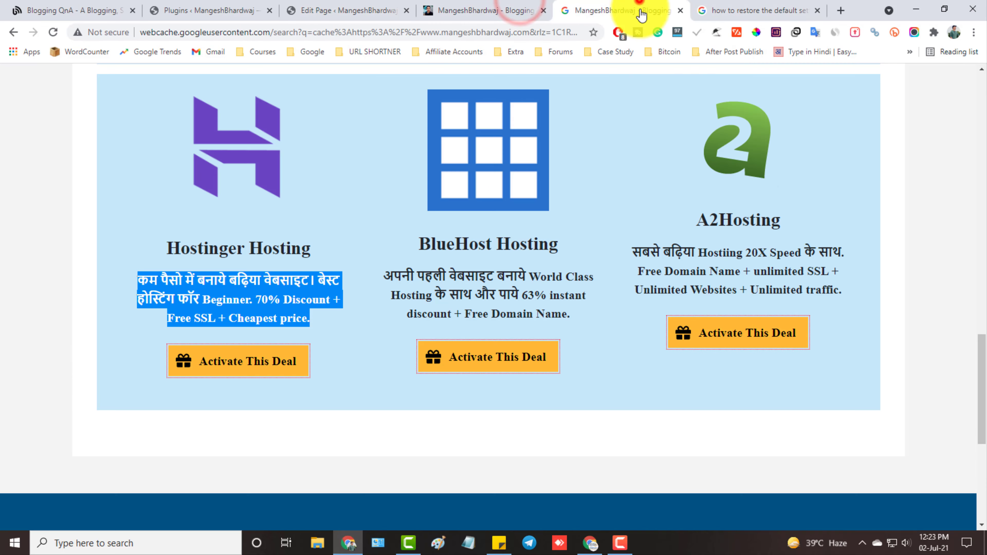
right_click(730, 332)
click(784, 435)
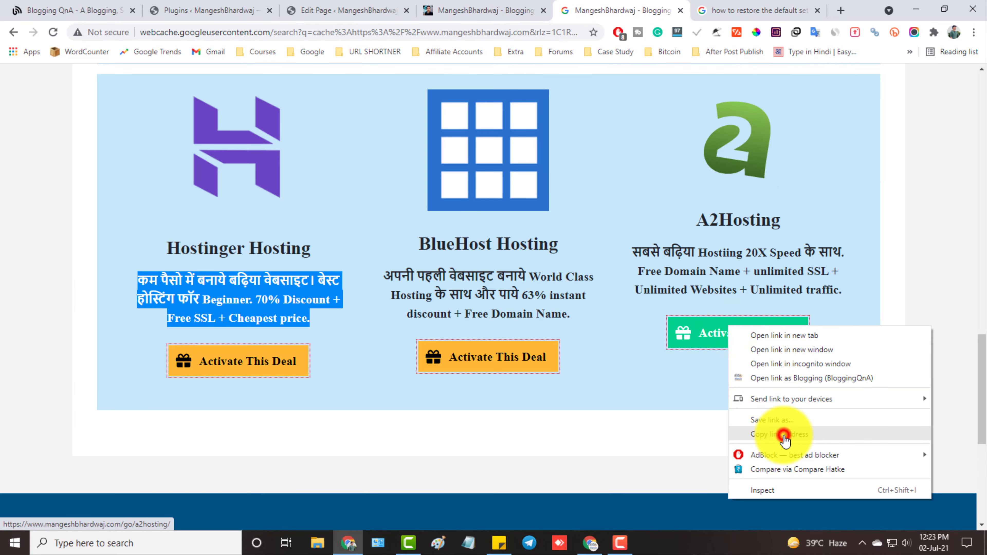
click(311, 5)
click(563, 283)
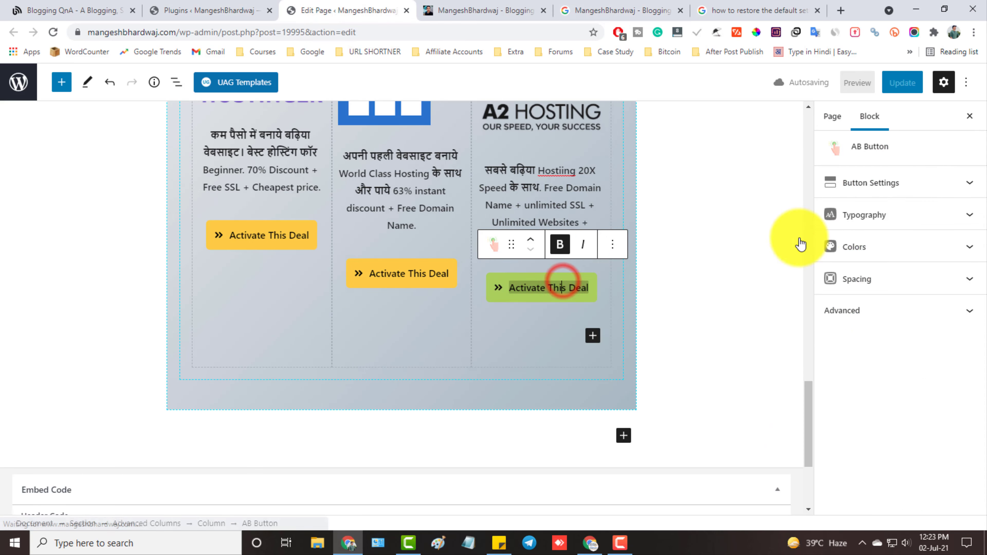
click(904, 184)
click(889, 225)
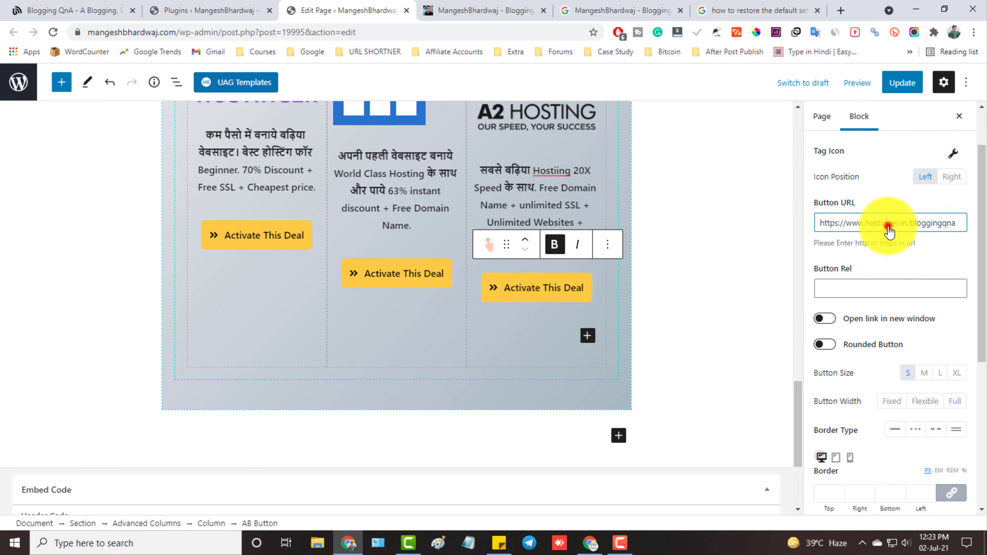
click(721, 294)
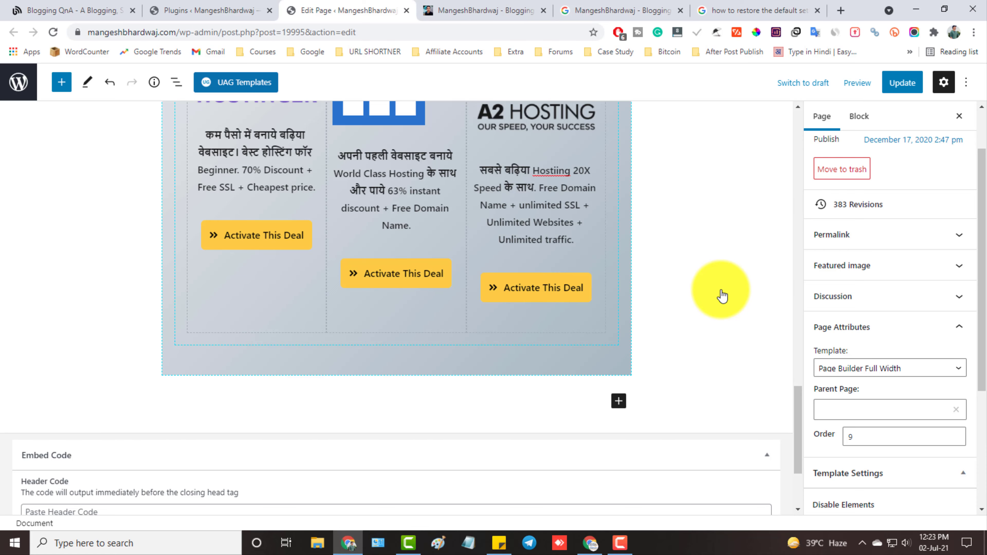
Correct "Hostiing" to "Hosting" in the A2 Hosting description, update the page and review the web hosting section on the live homepage.
scroll(722, 297, up, 2)
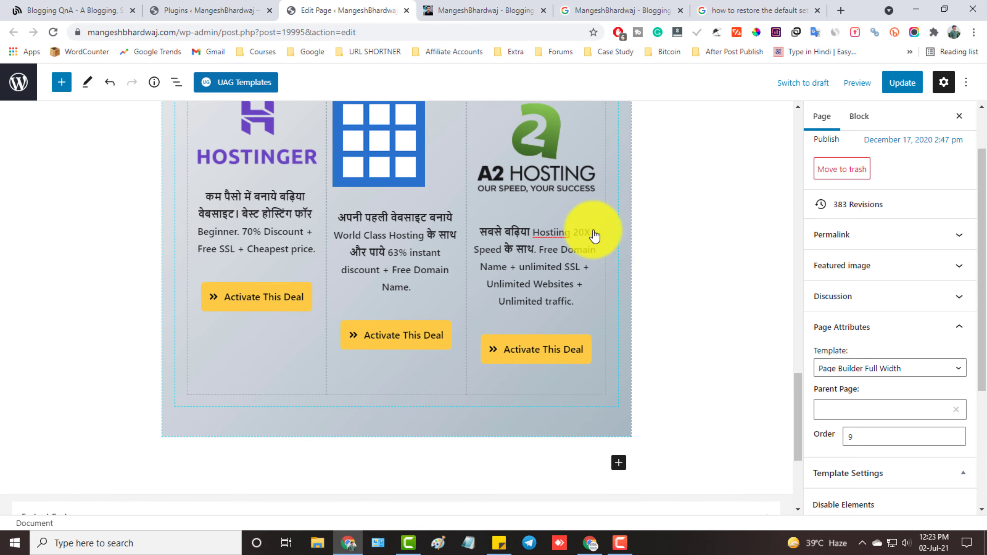
click(553, 234)
right_click(552, 234)
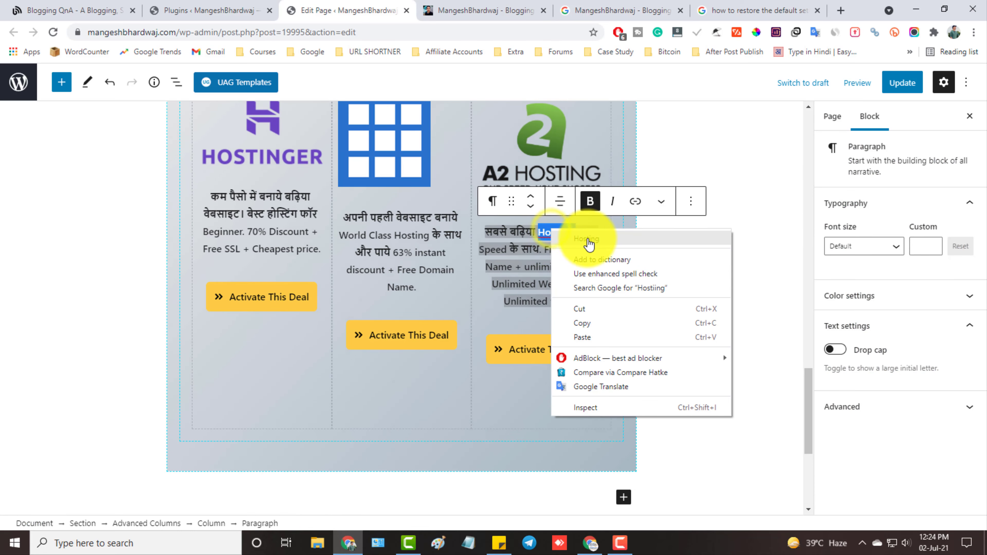
click(710, 179)
click(710, 179)
click(909, 84)
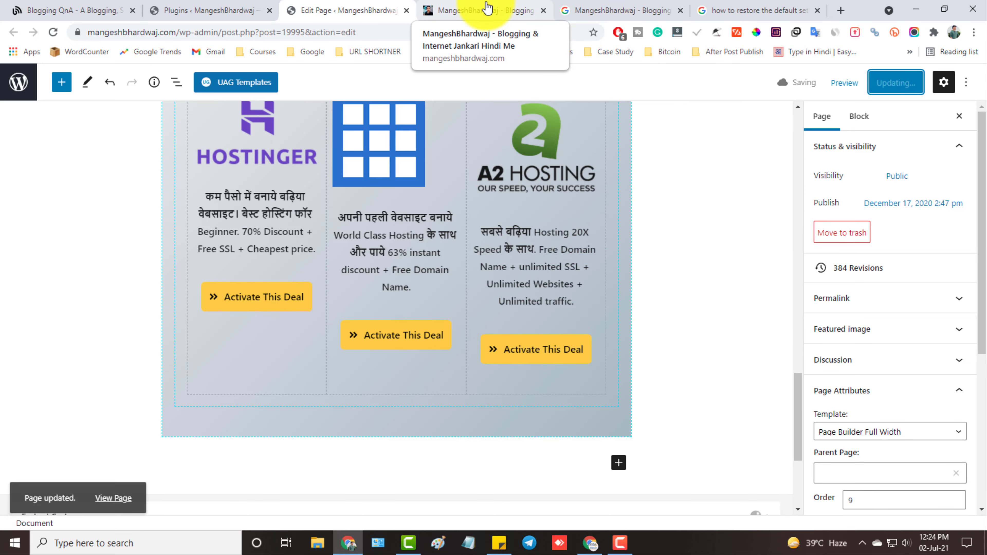
click(487, 7)
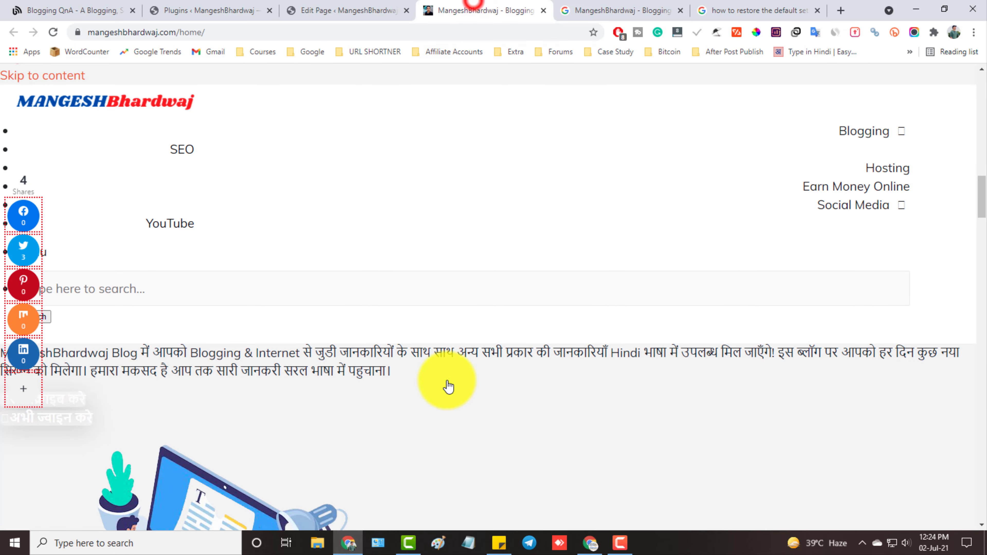
scroll(346, 322, down, 20)
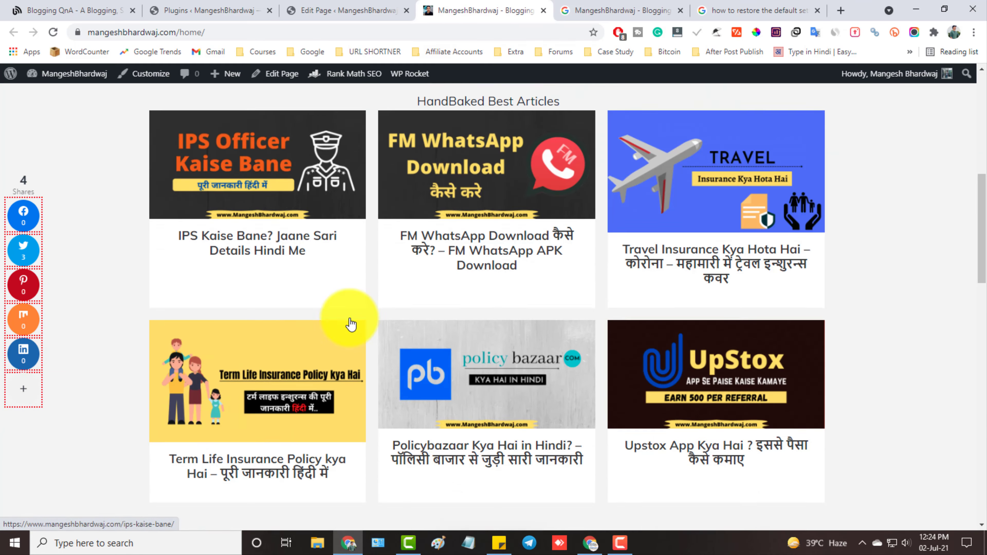
scroll(352, 340, up, 15)
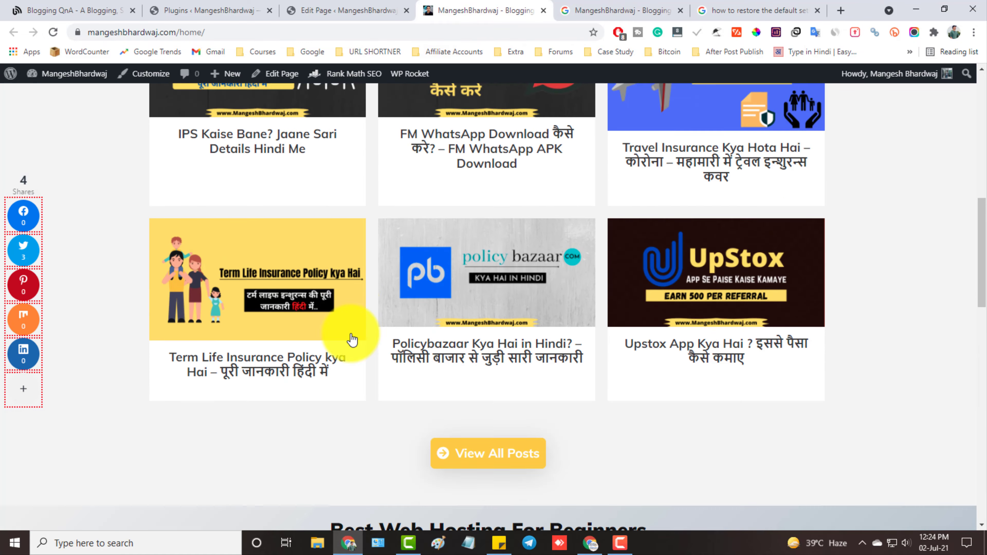
scroll(369, 229, down, 8)
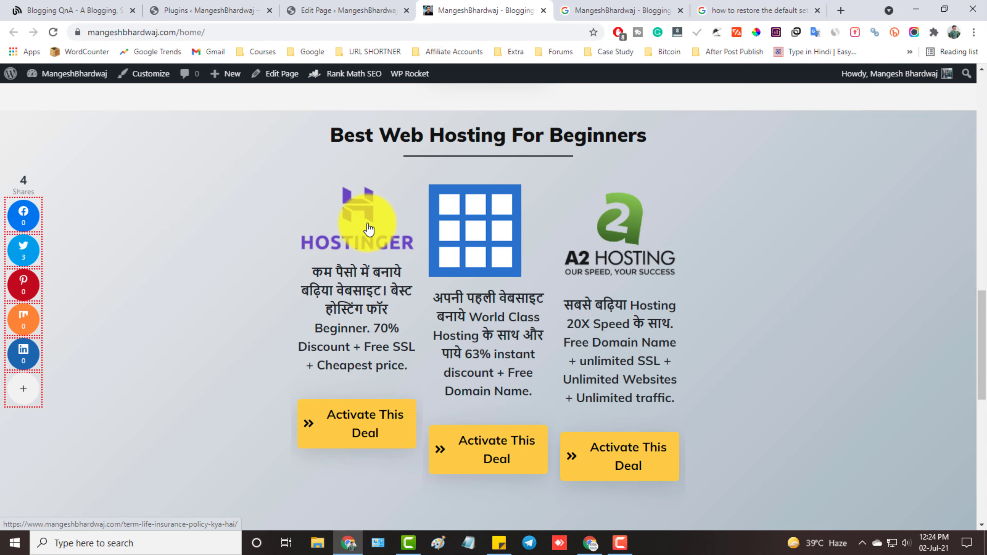
Give the hosting section's Advanced Columns a custom container width of 1300 px, update the page and check the live homepage.
click(361, 7)
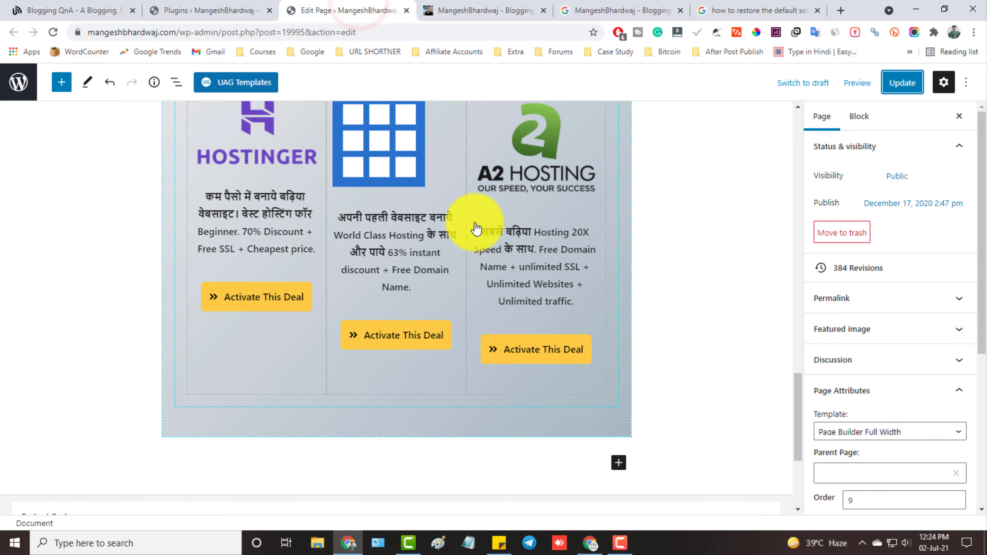
scroll(476, 229, up, 4)
scroll(476, 229, up, 1)
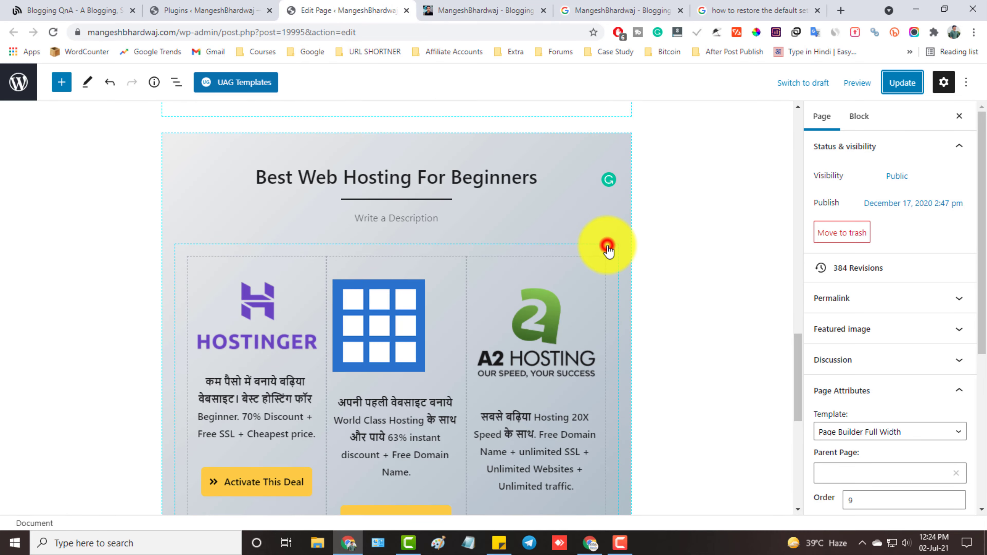
click(607, 247)
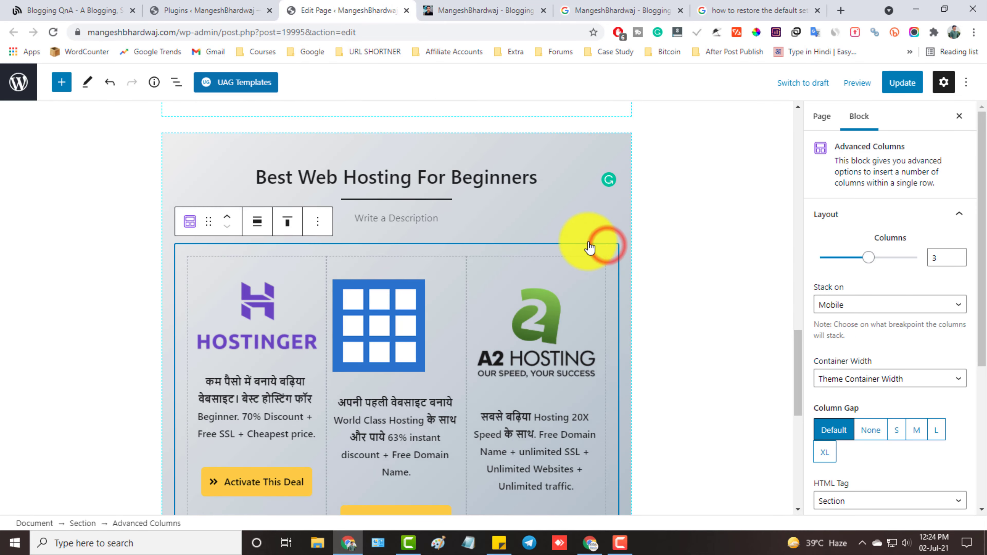
click(865, 386)
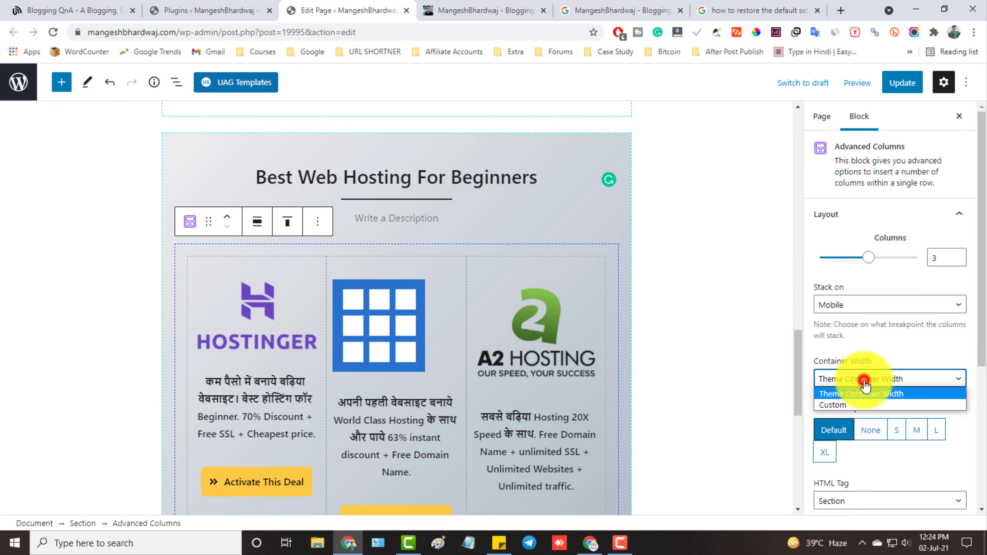
click(855, 403)
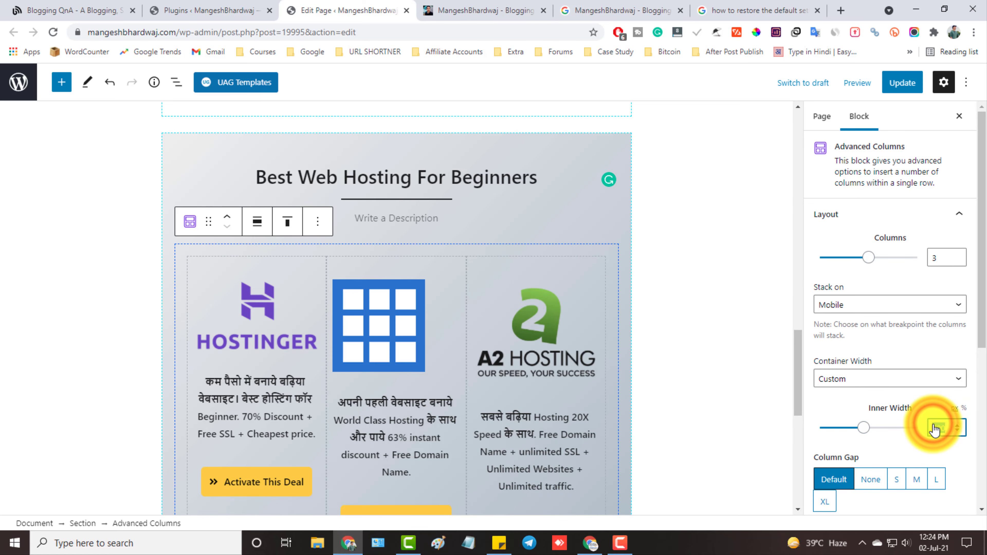
text(1300)
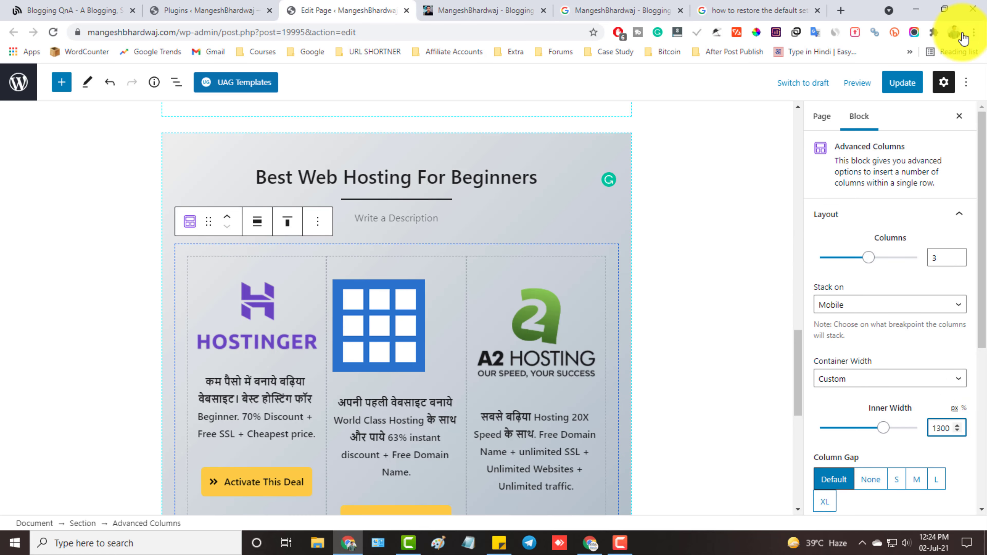
click(902, 83)
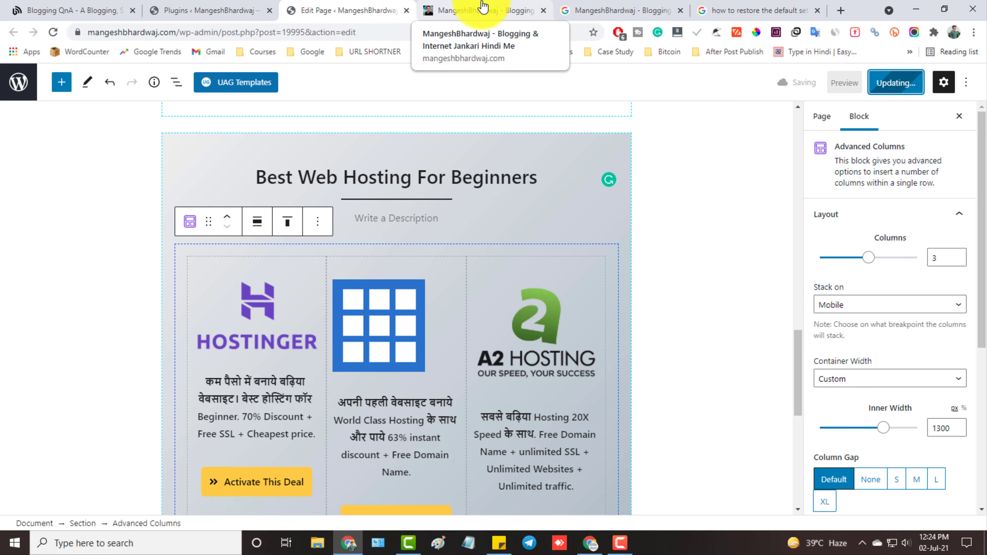
click(483, 7)
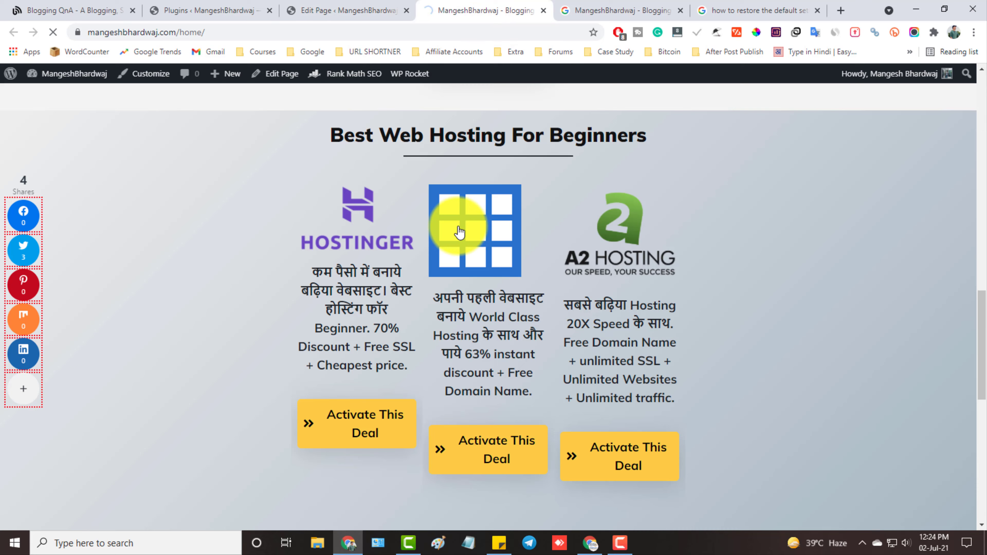
scroll(477, 194, up, 10)
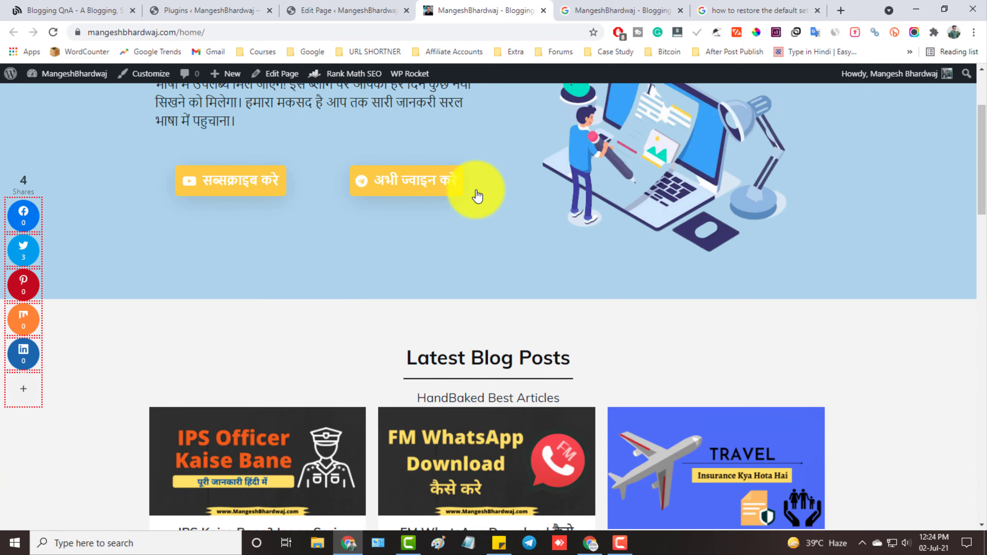
scroll(477, 194, down, 15)
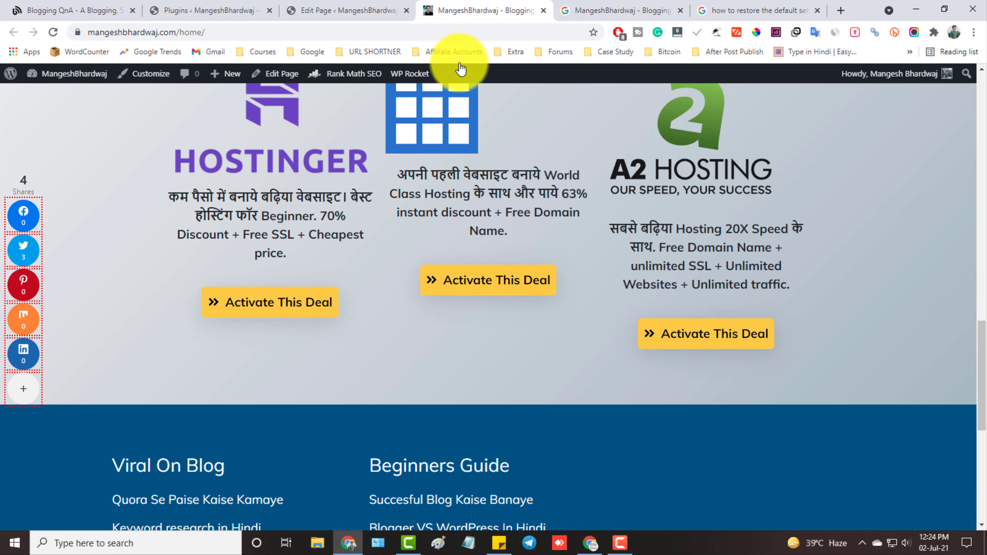
scroll(520, 214, up, 3)
Centre-align the Hostinger, BlueHost and A2 Hosting logo images in their columns.
click(342, 10)
click(265, 297)
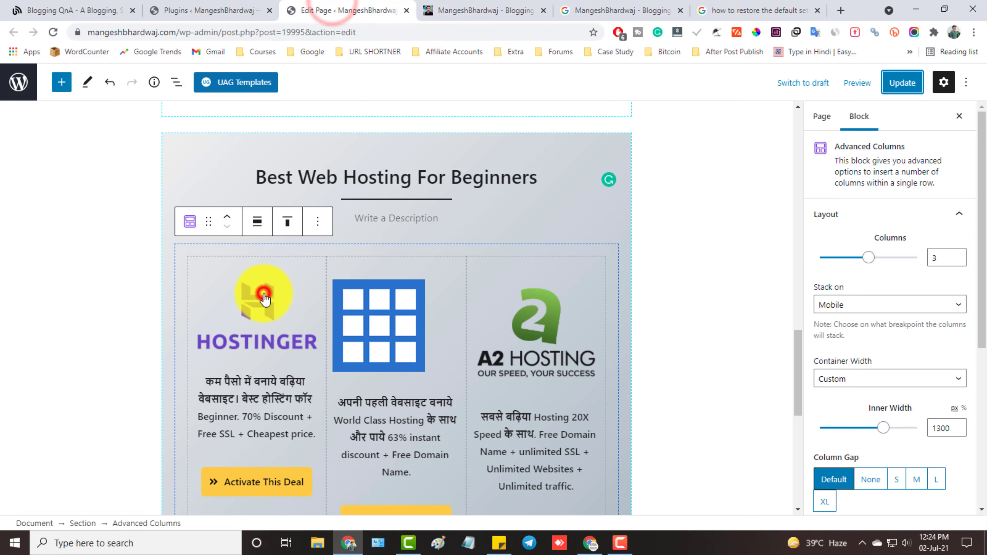
click(275, 257)
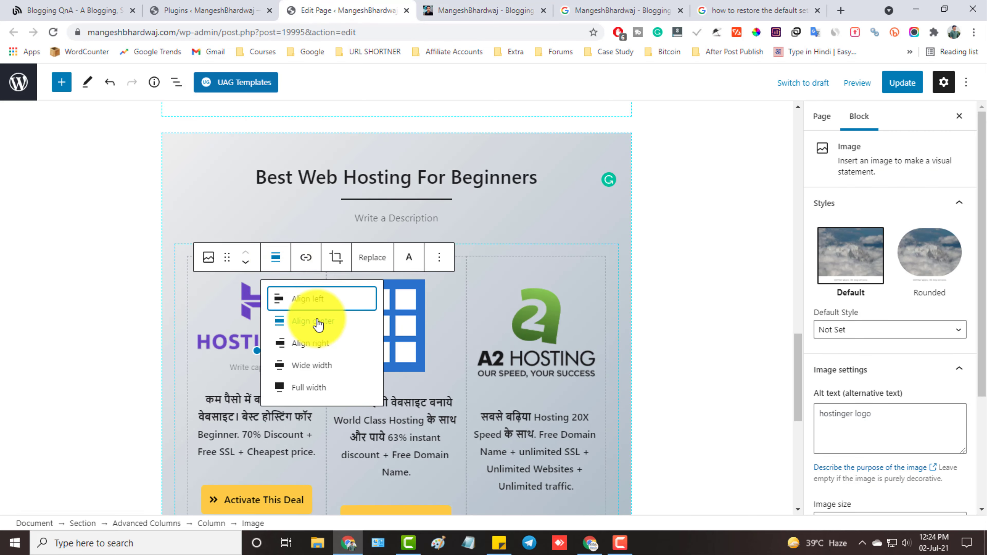
click(314, 321)
click(409, 323)
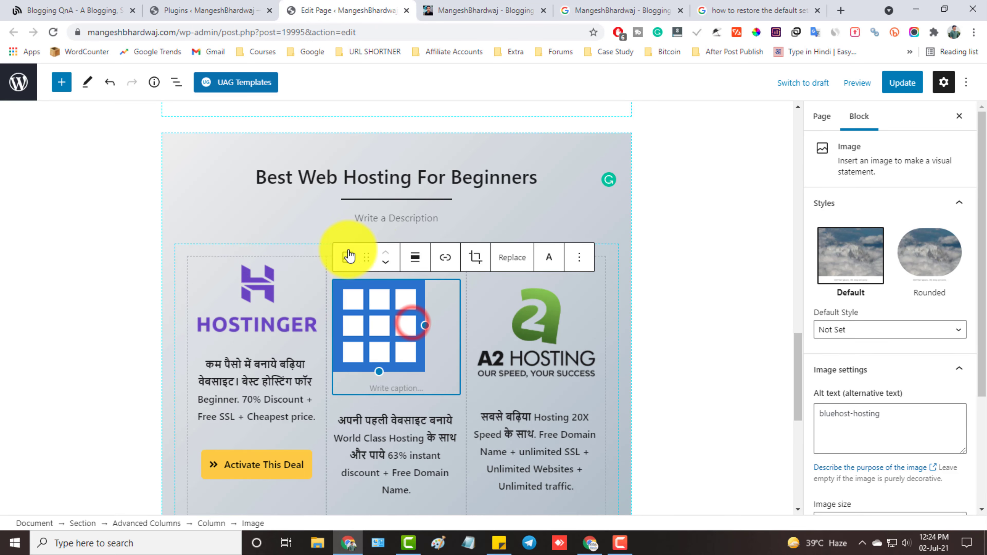
click(419, 258)
click(464, 322)
click(544, 307)
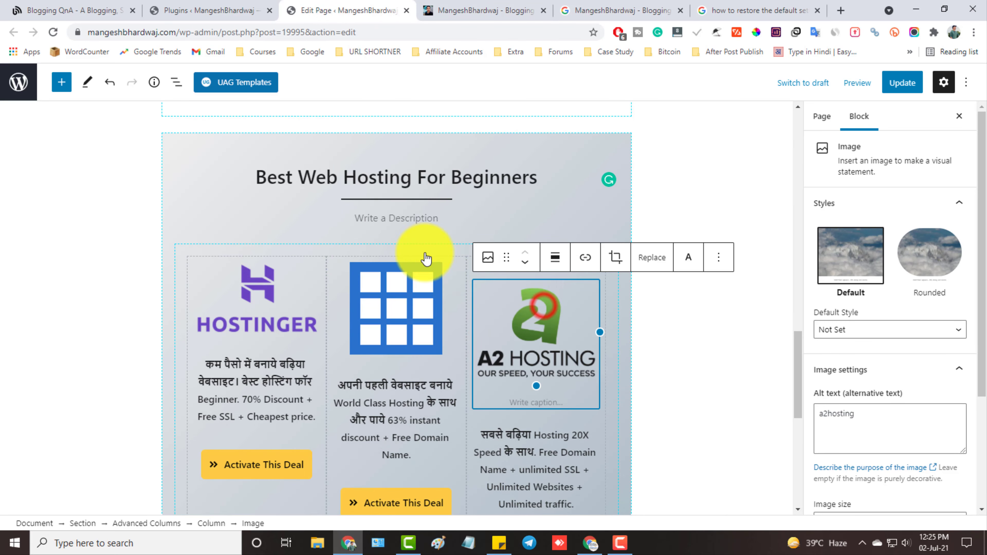
click(552, 257)
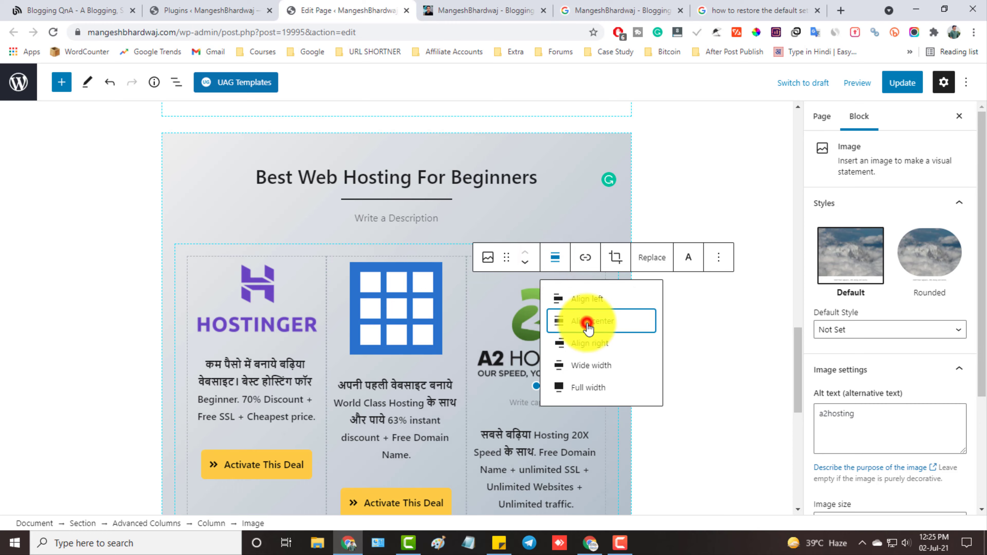
click(588, 328)
Compare with the live homepage and open the block settings of the A2 Hosting column in the editor.
click(476, 11)
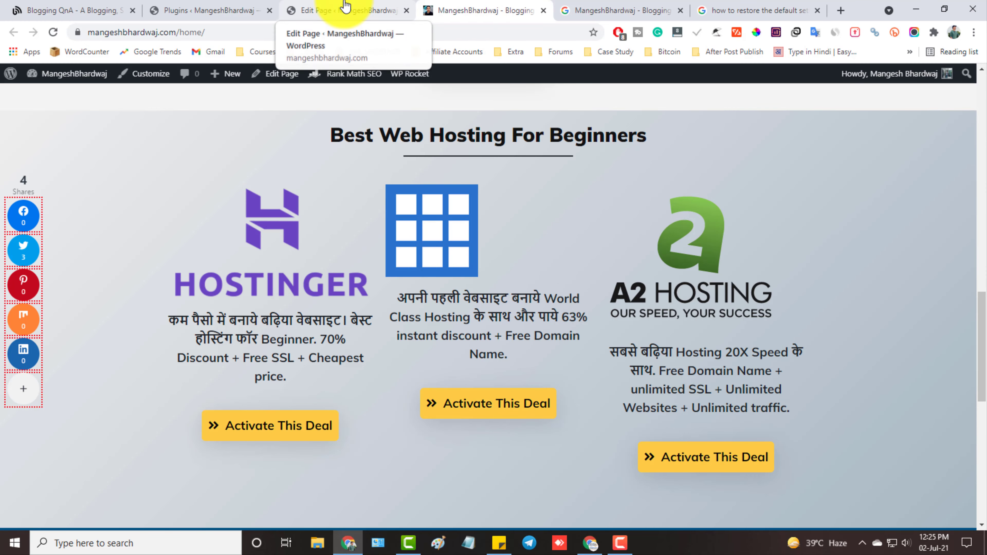
click(345, 9)
scroll(406, 409, down, 3)
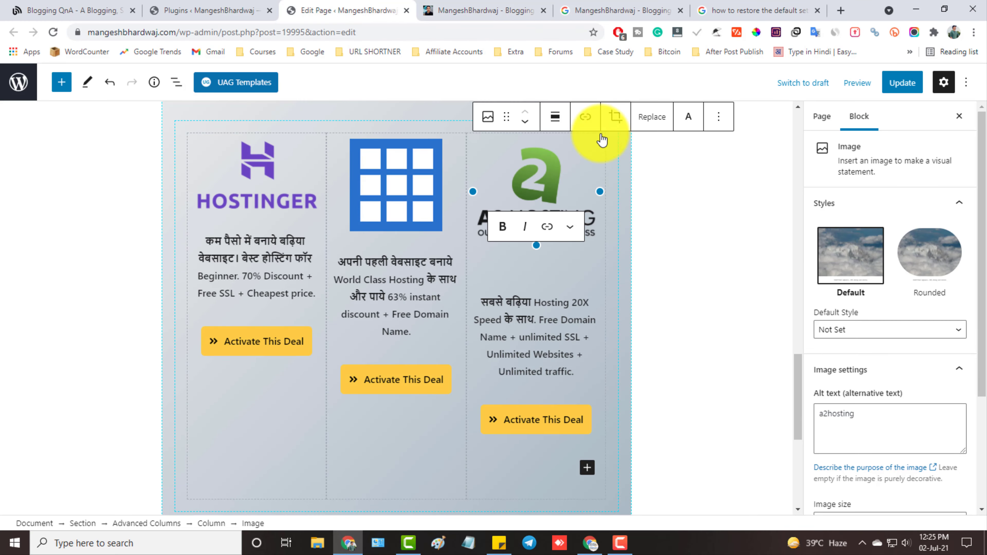
click(691, 172)
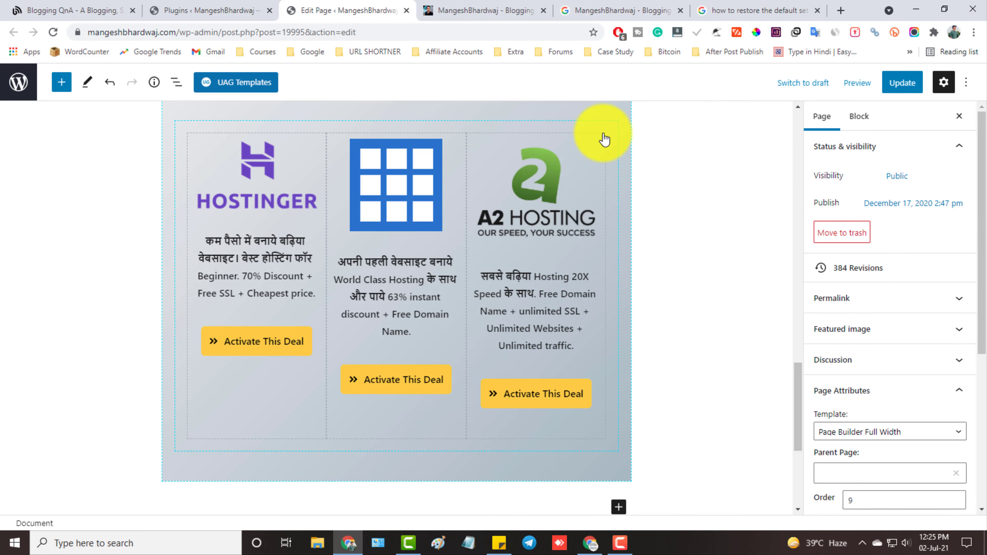
click(604, 139)
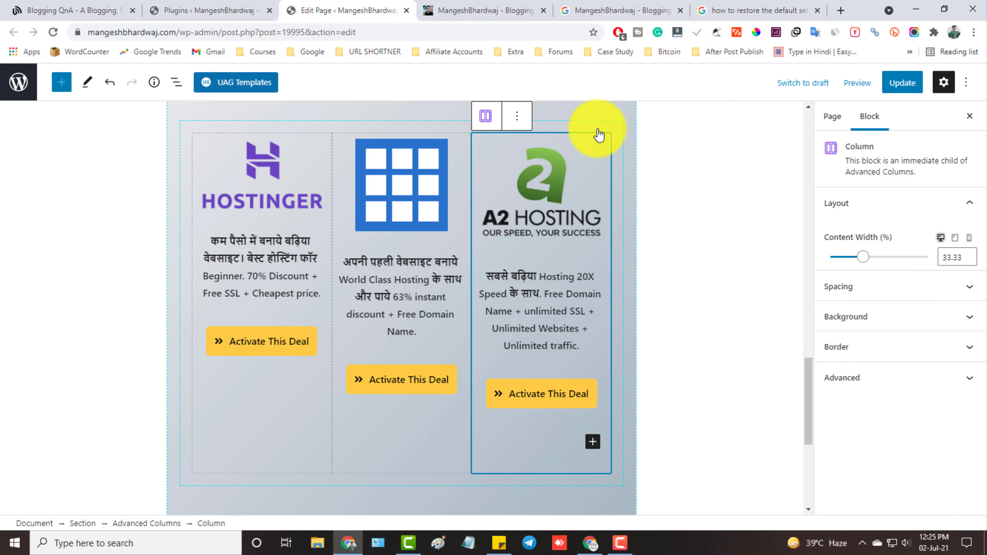